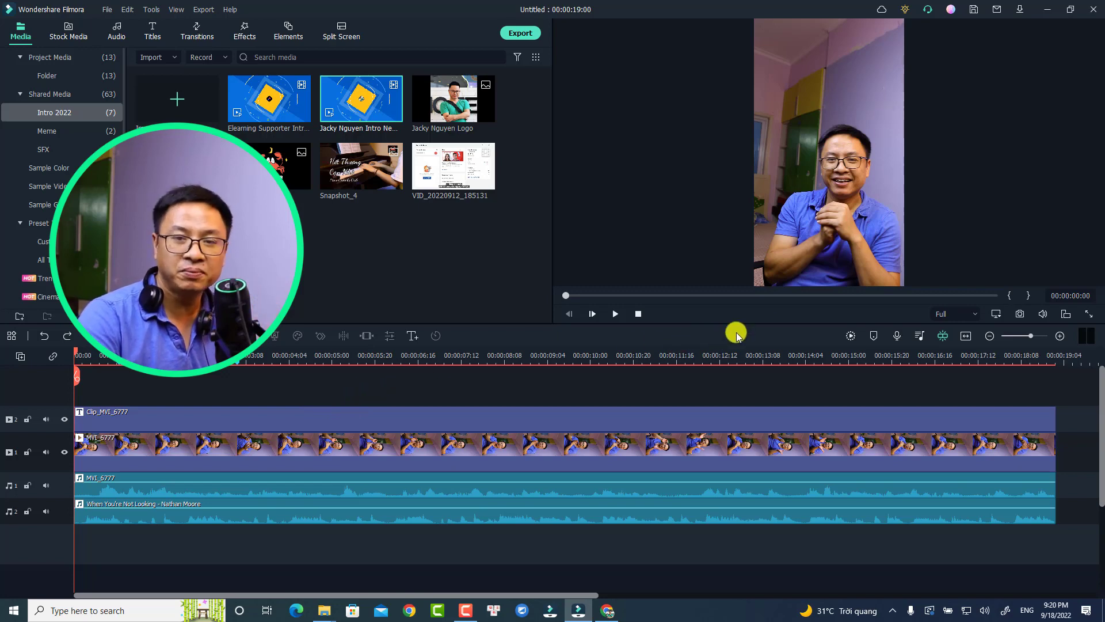
Step: Change the project aspect ratio to 9:16 portrait at 1080x1920
left_click(996, 316)
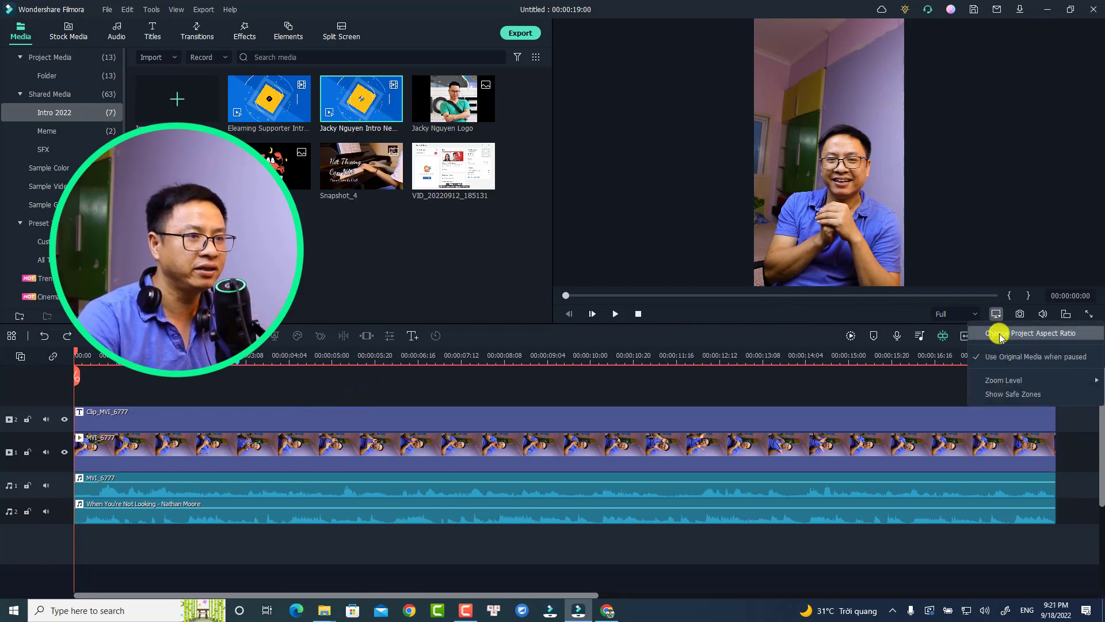
left_click(1000, 334)
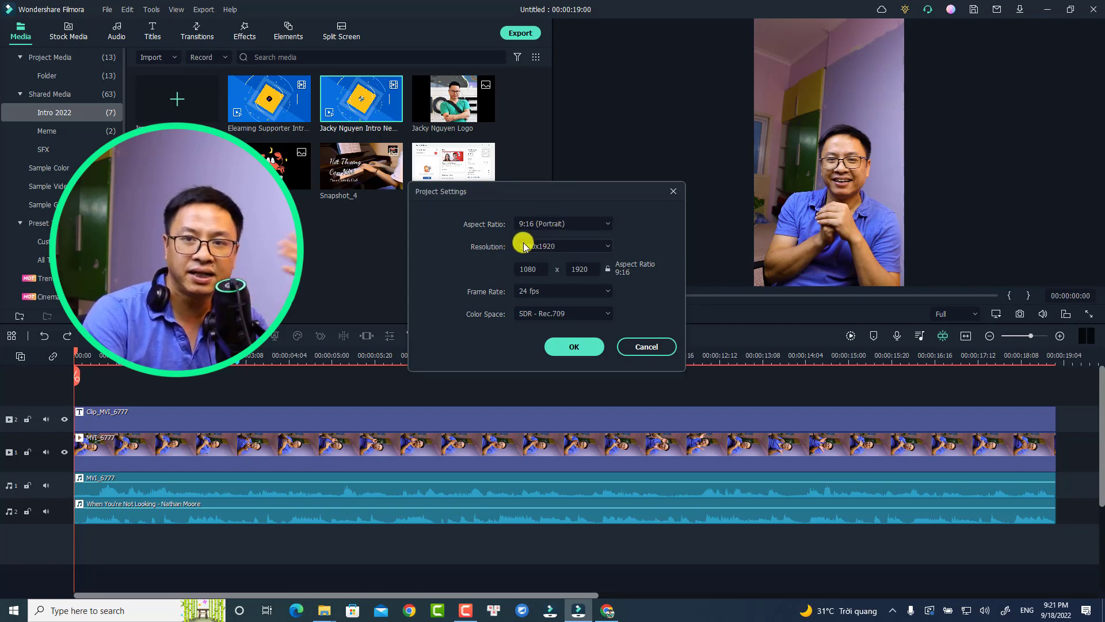
left_click(572, 346)
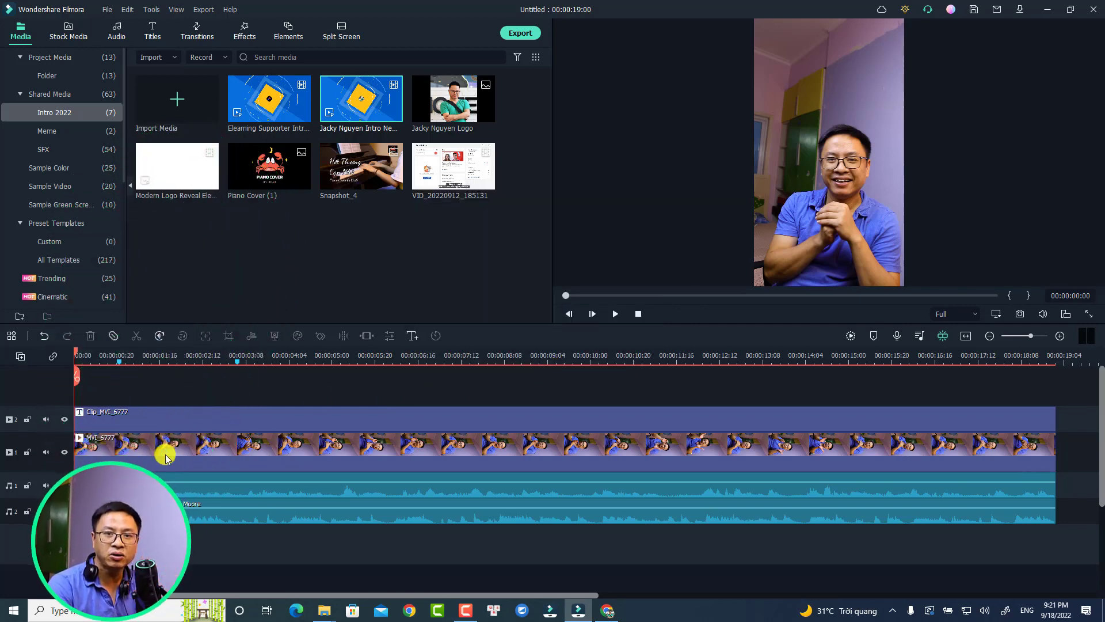
Step: Delete the background music clip from audio track 2, keeping the voice clip on track 1
left_click(178, 491)
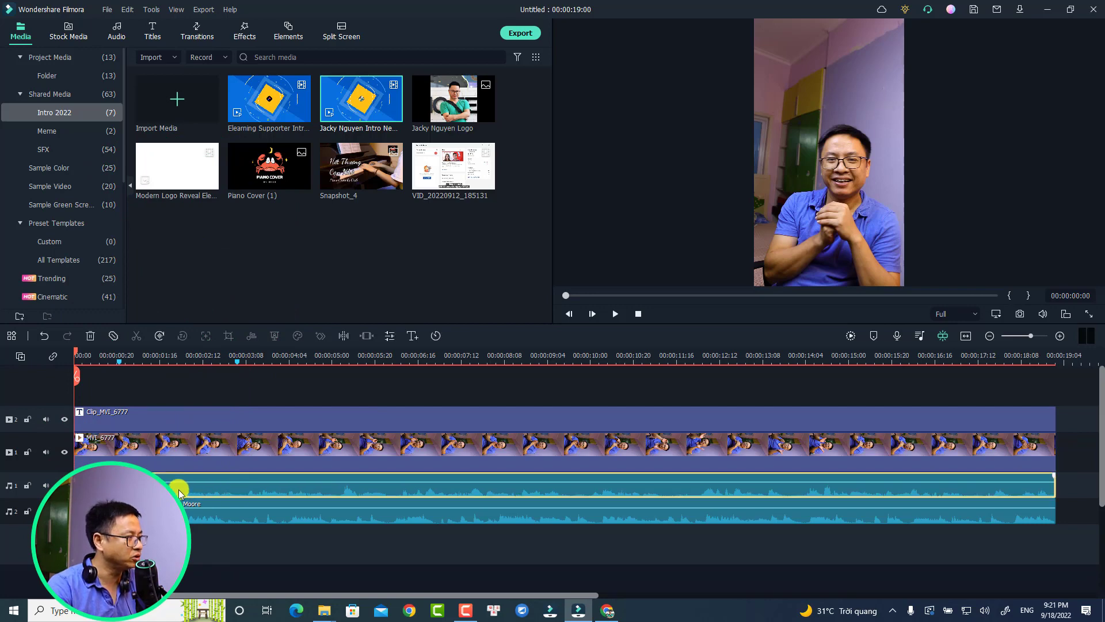
left_click(226, 514)
key("Delete")
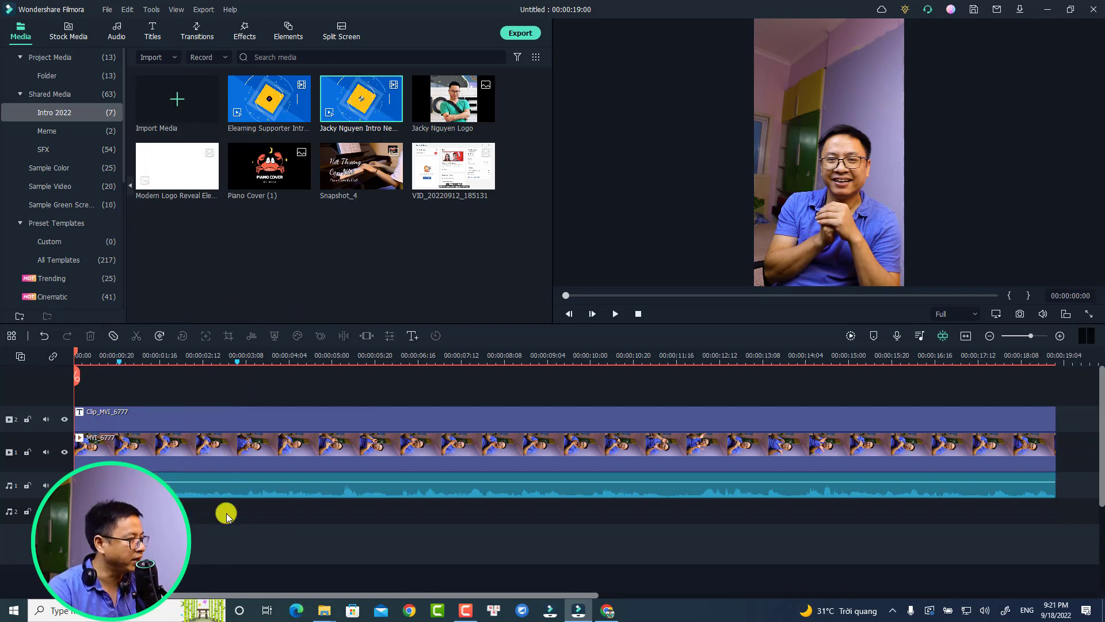
left_click(220, 492)
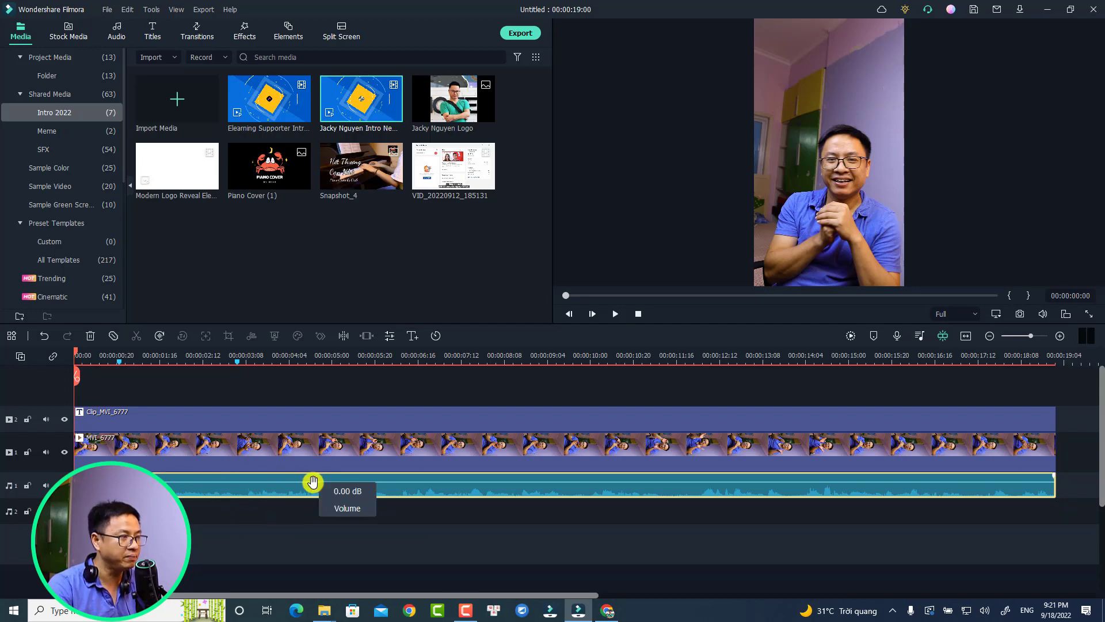
Step: Run Speech-to-Text in English (US) on the entire timeline sequence
left_click(160, 339)
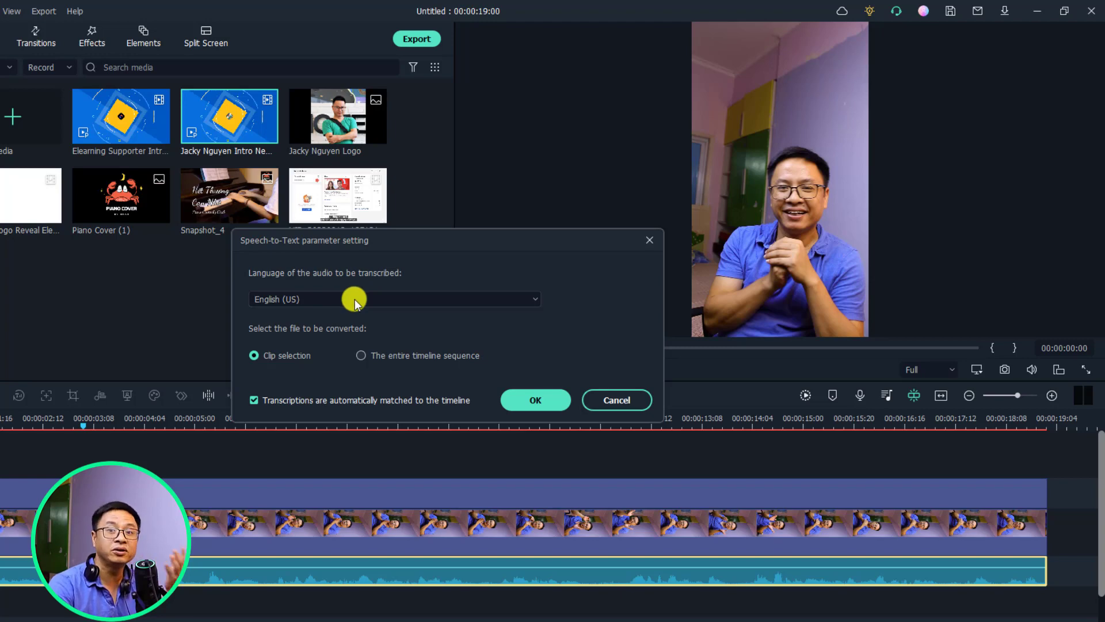
left_click(355, 299)
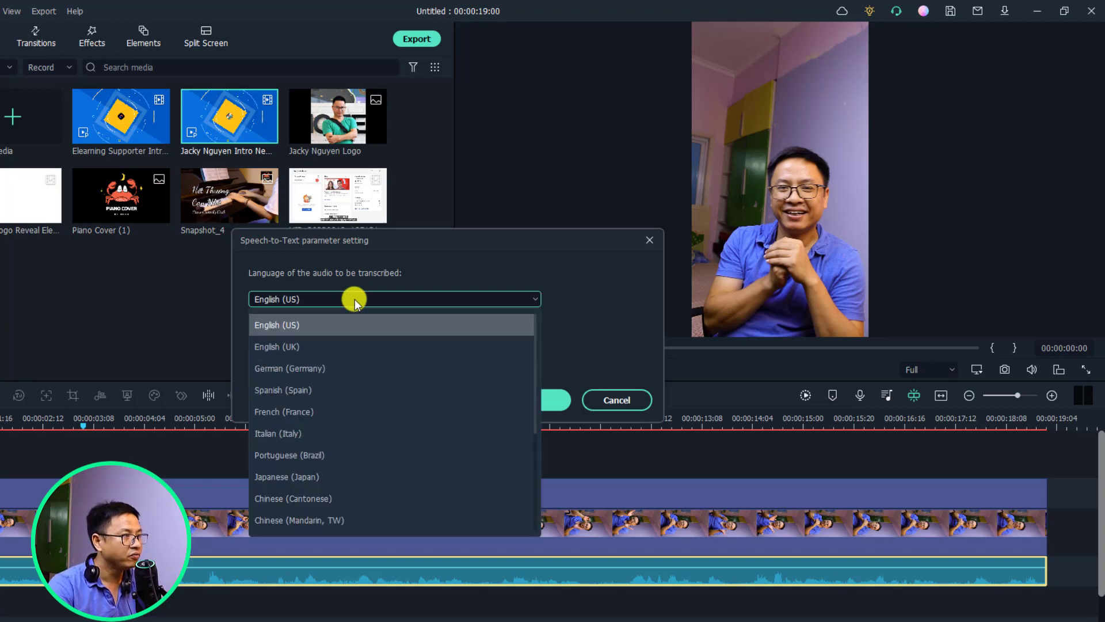
left_click(292, 326)
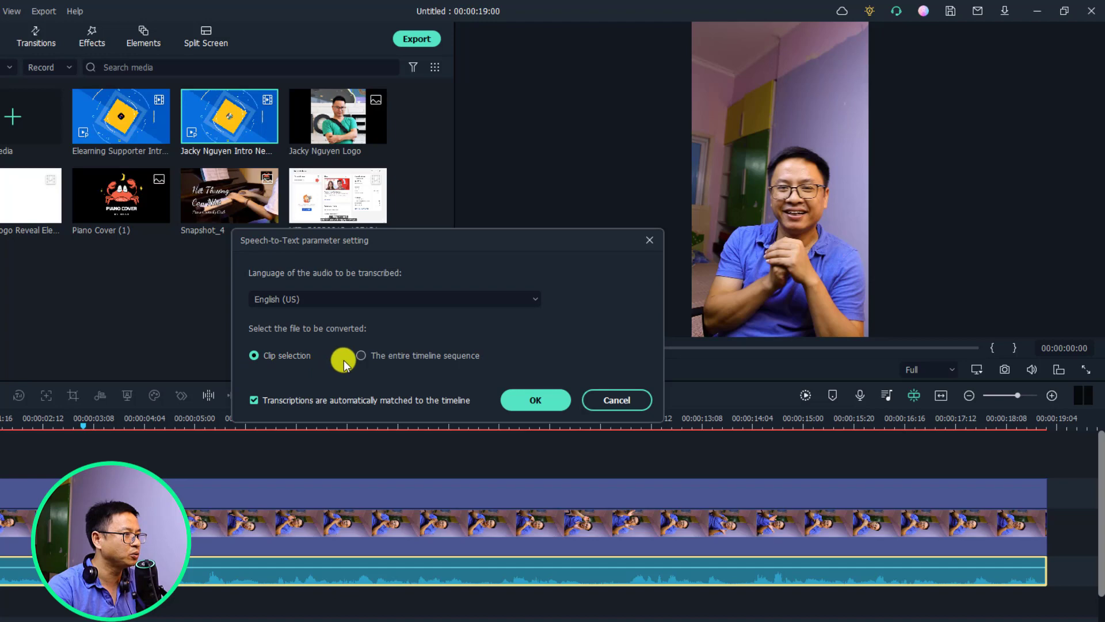
left_click(361, 355)
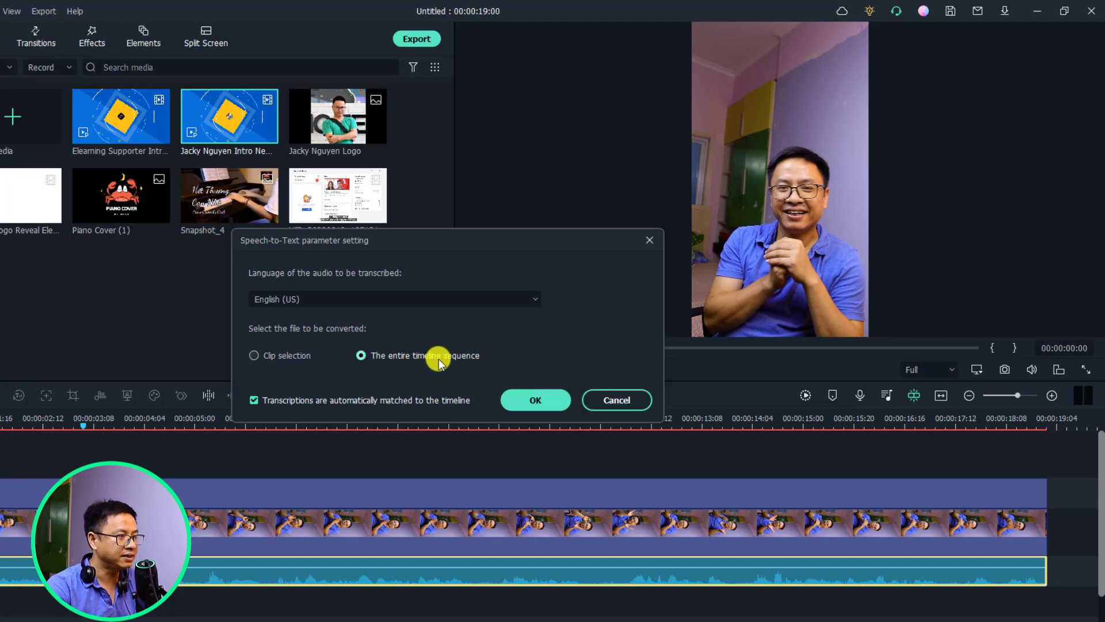
left_click(527, 401)
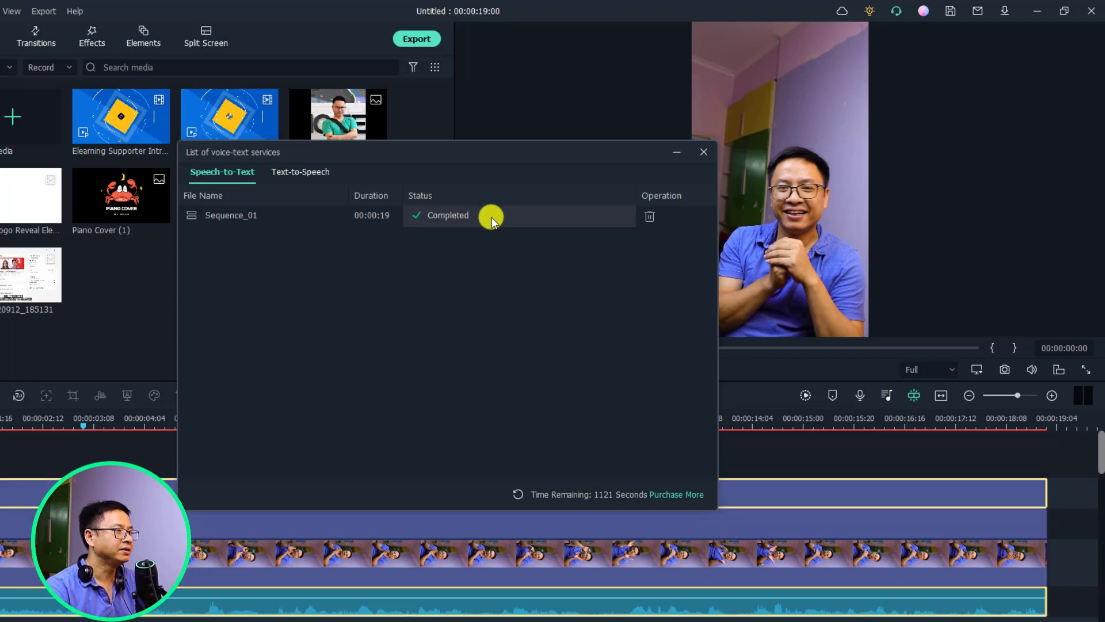
Step: Hide the old title track on track 2 and preview the new Sequence_01 subtitles
left_click(703, 153)
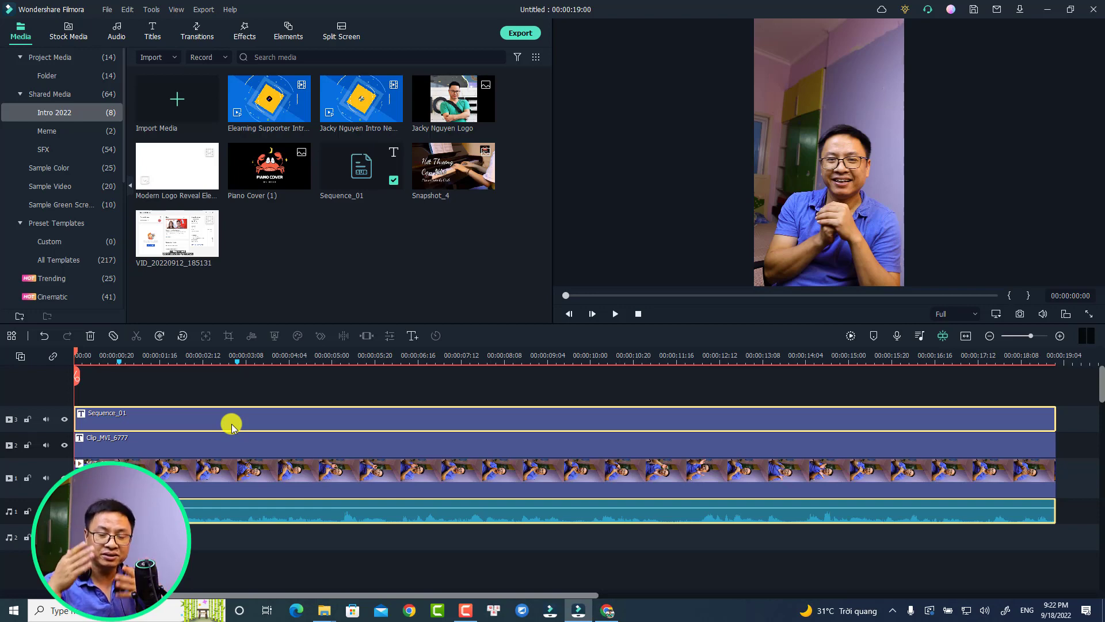
left_click(63, 446)
key("space")
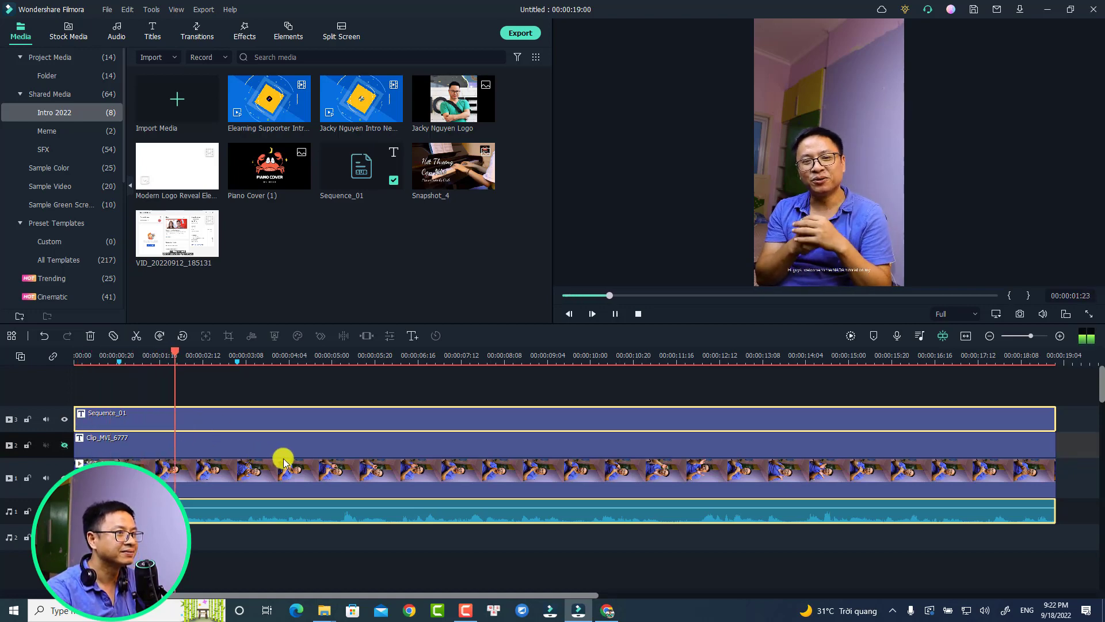
left_click(615, 314)
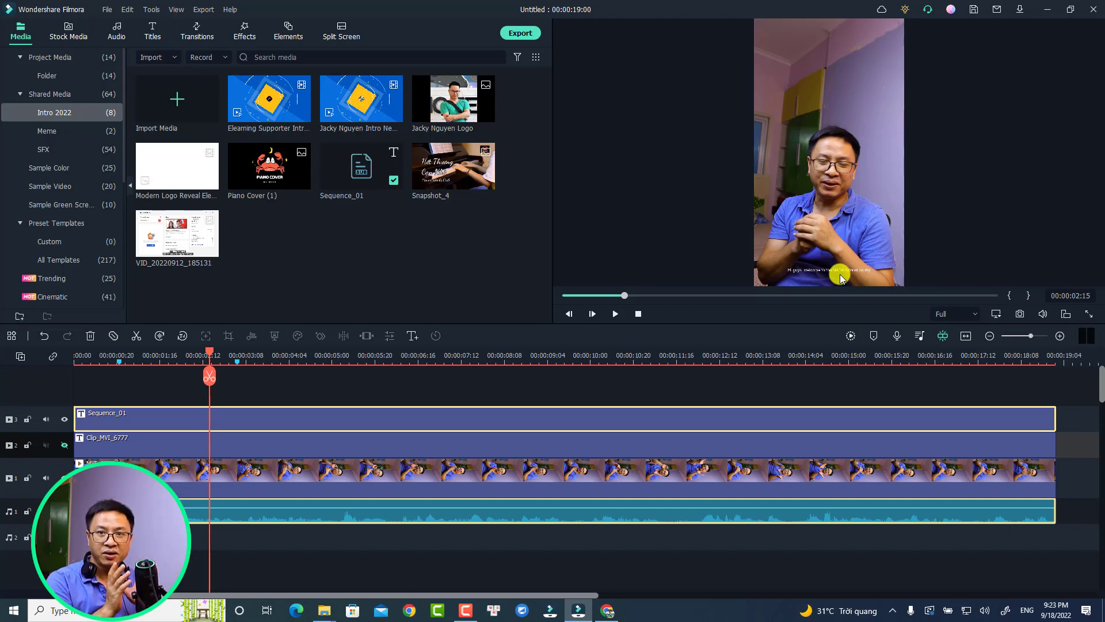
Step: Correct the first line to 'Hi guys, welcome to another tutorial on my channel.' and delete the stray 'channel.' row
double_click(208, 420)
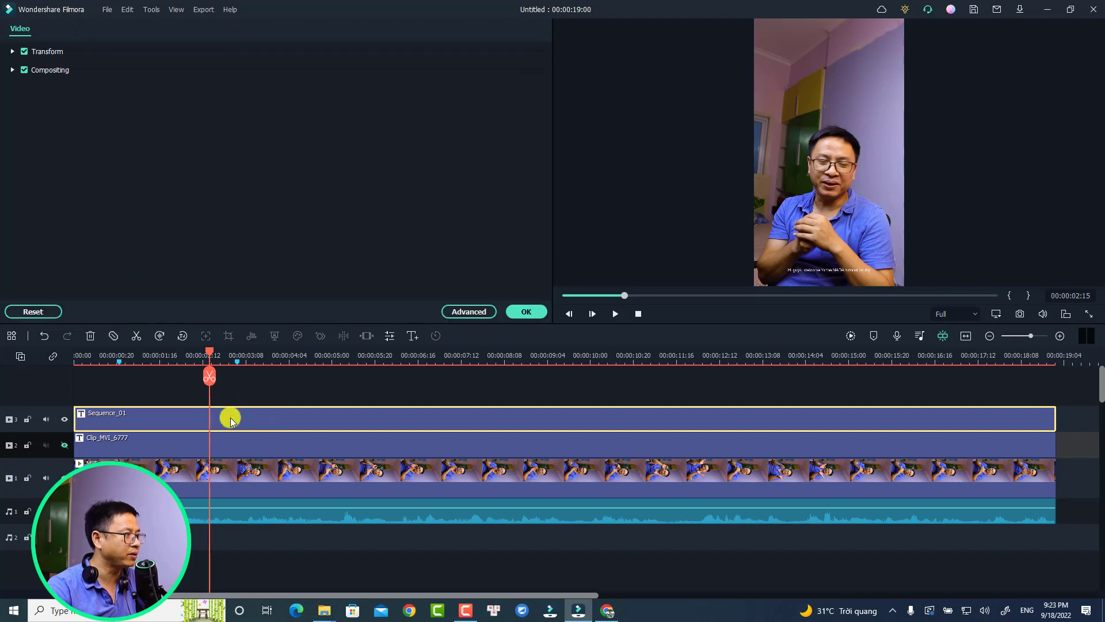
left_click(469, 311)
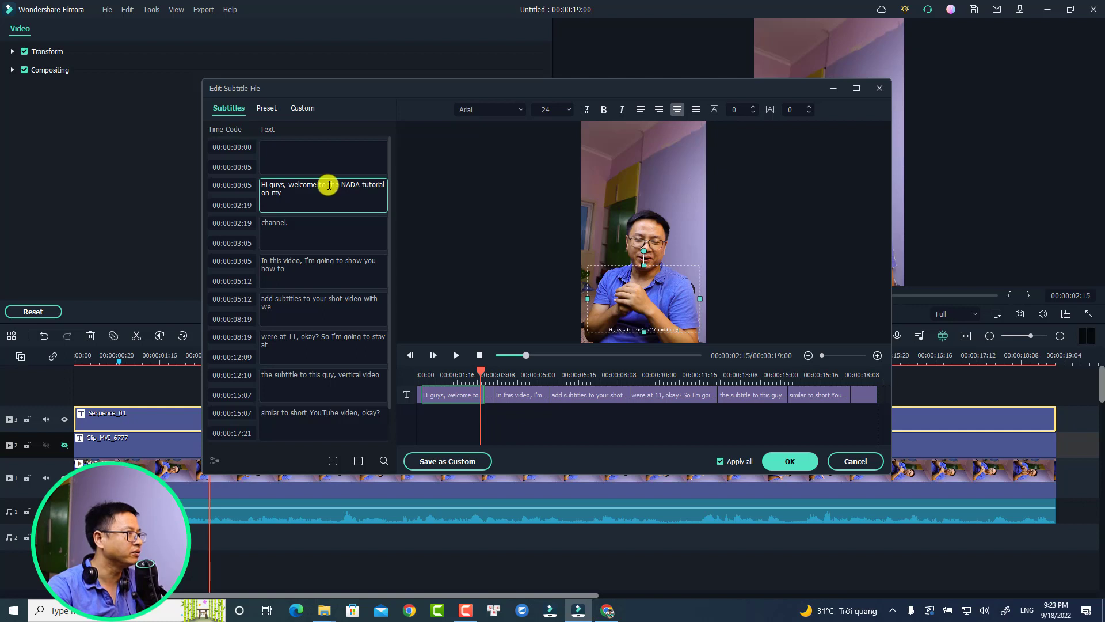
left_click_drag(328, 186, 360, 182)
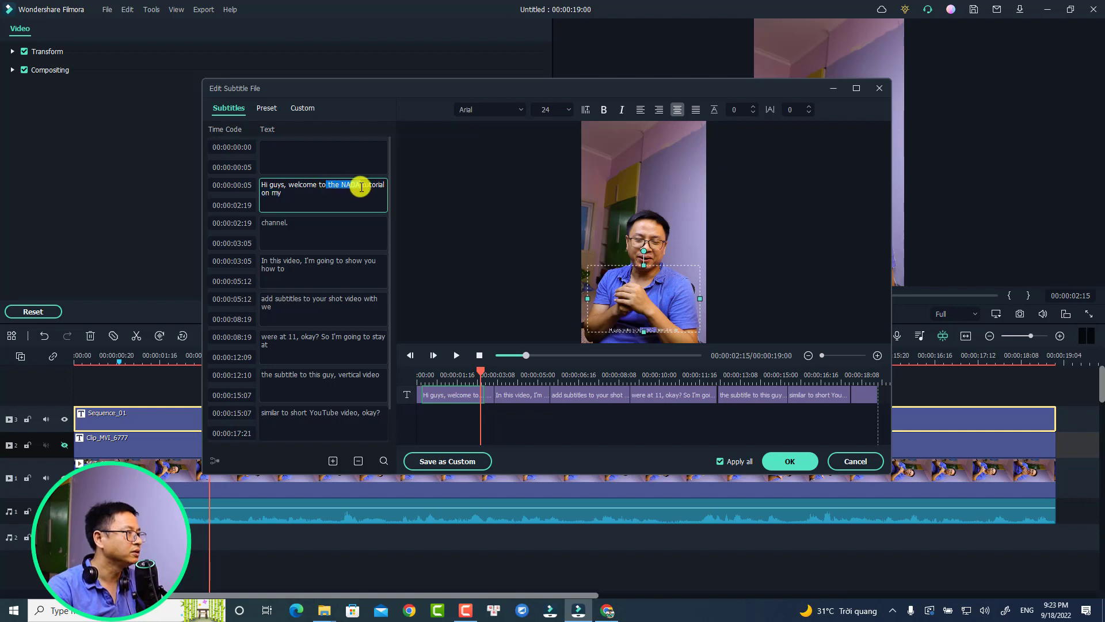
type("another")
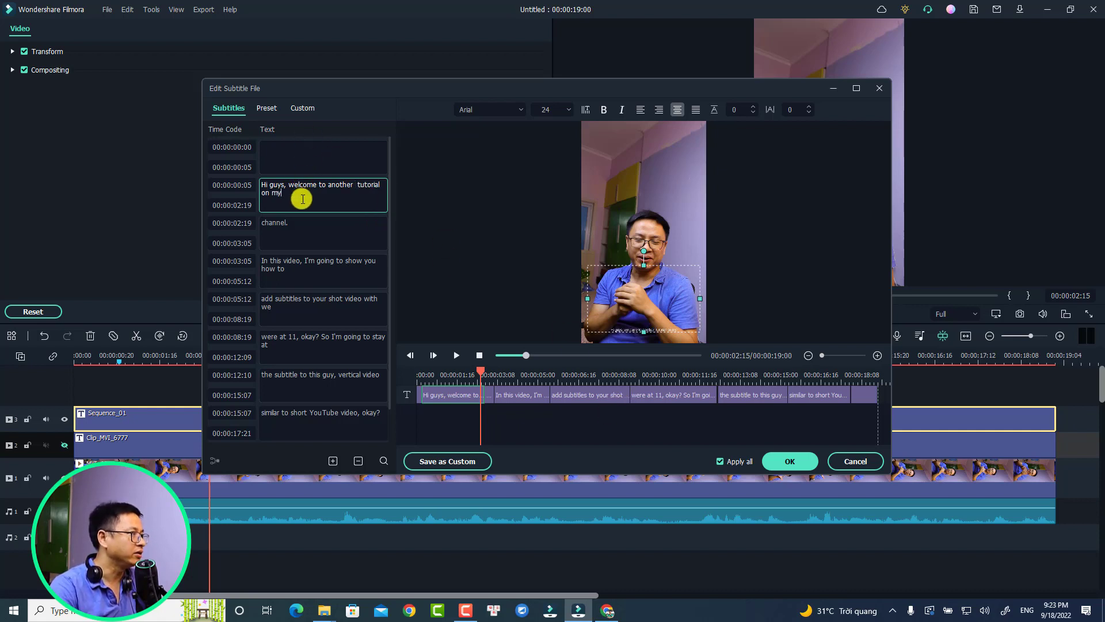
type("nne")
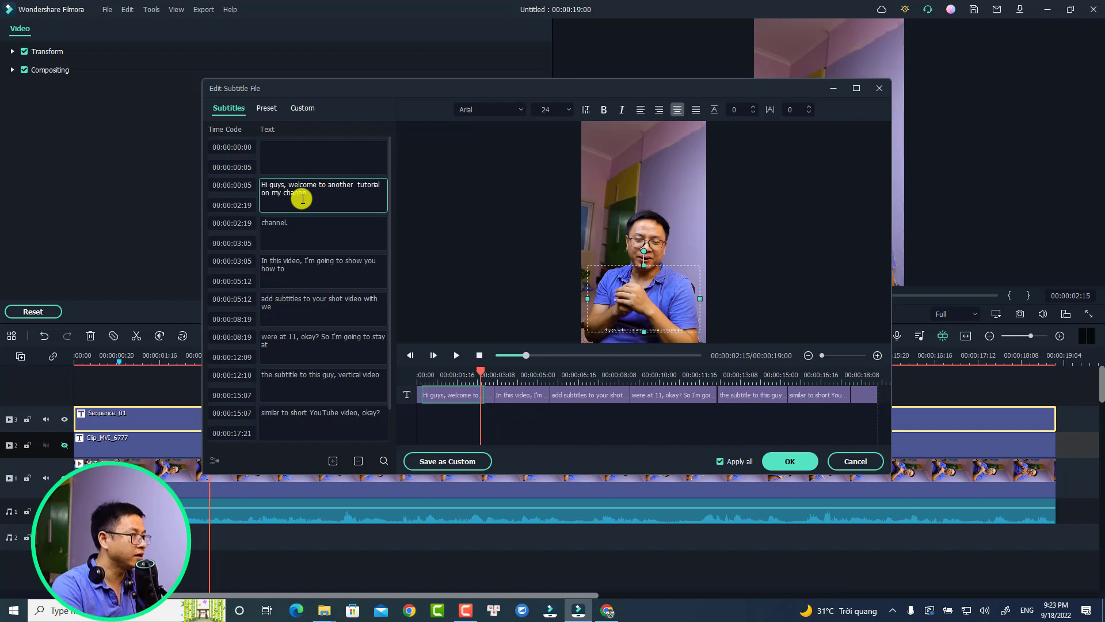
type("l.")
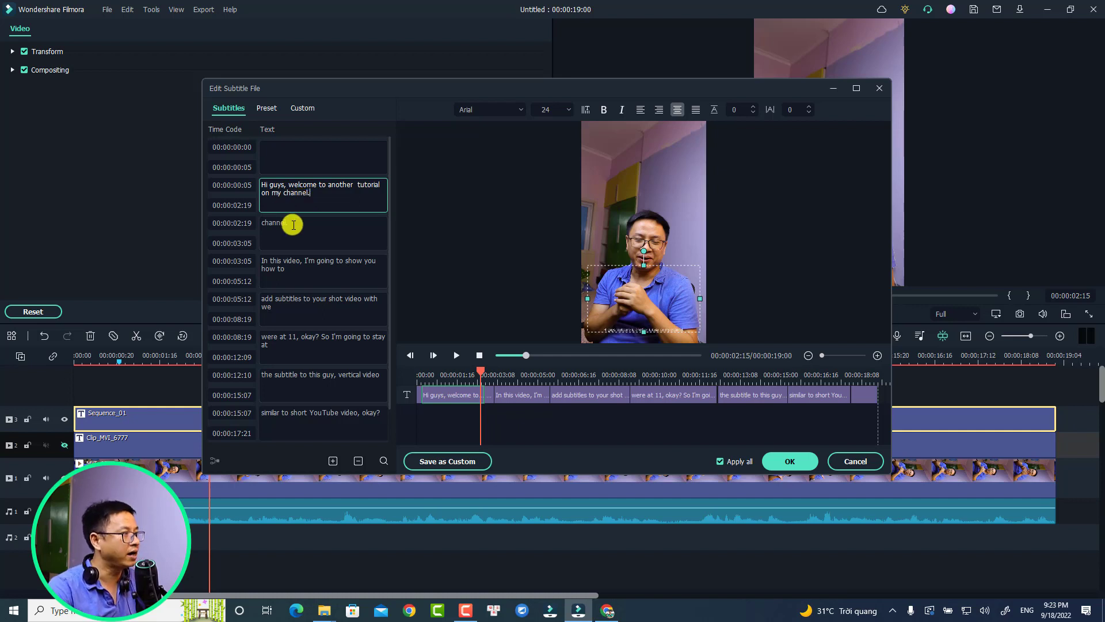
left_click(297, 243)
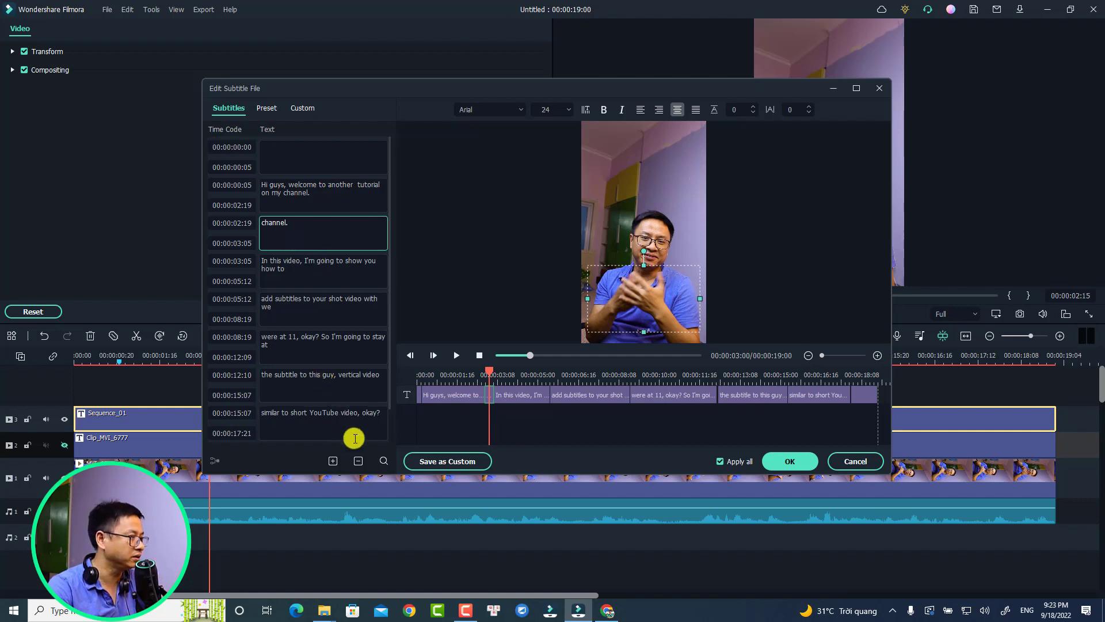
left_click(358, 461)
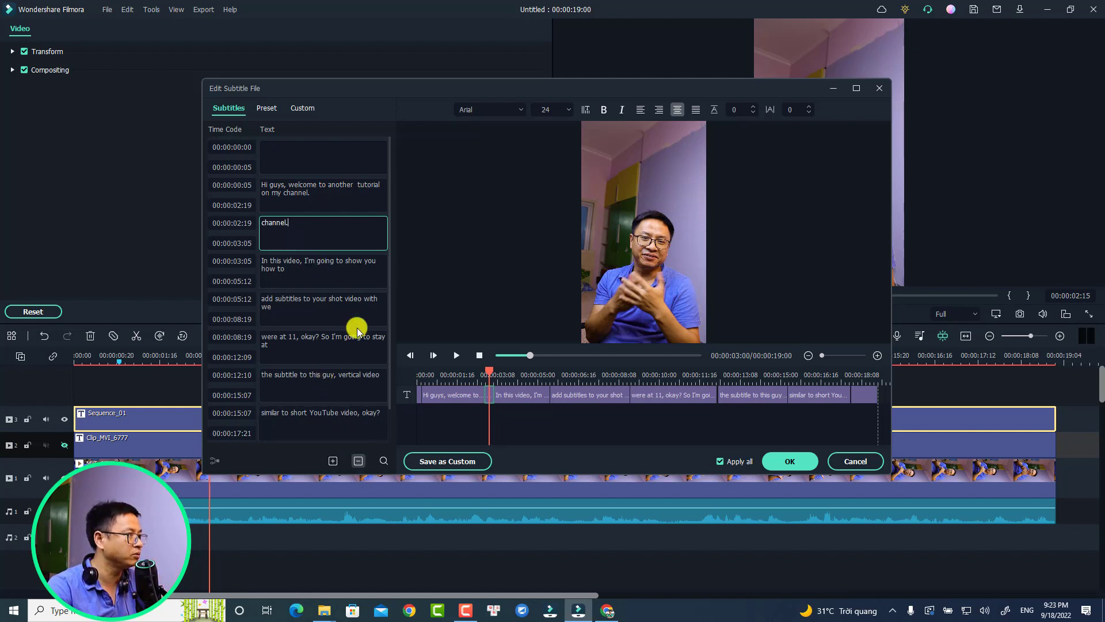
Step: Extend the first subtitle to end at 00:00:03:05 and preview it
left_click(481, 398)
left_click_drag(483, 398, 493, 397)
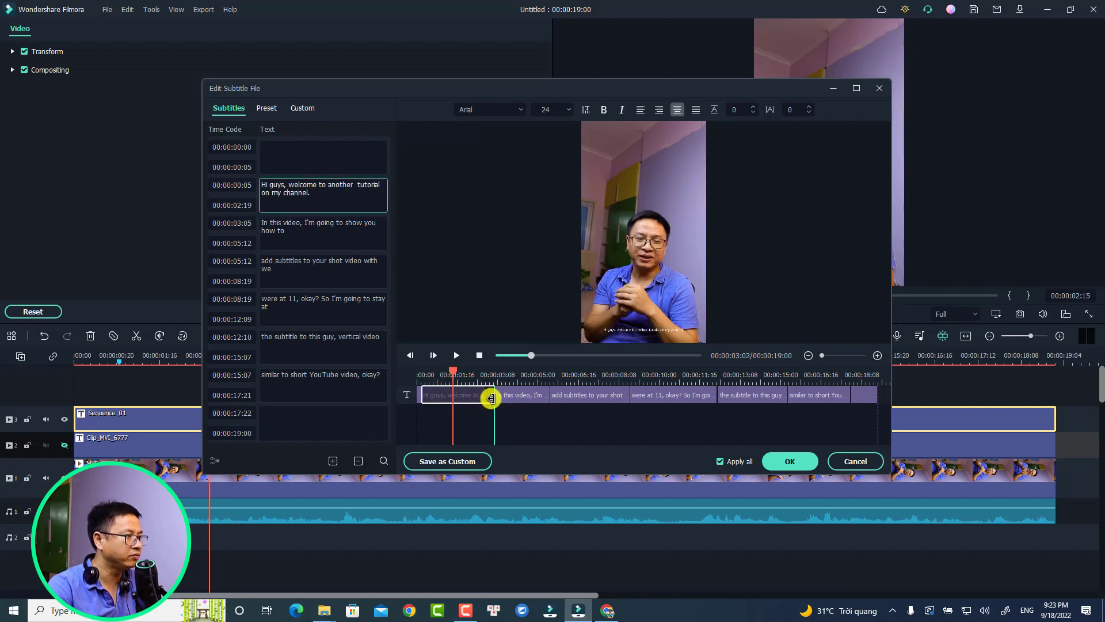
left_click(424, 379)
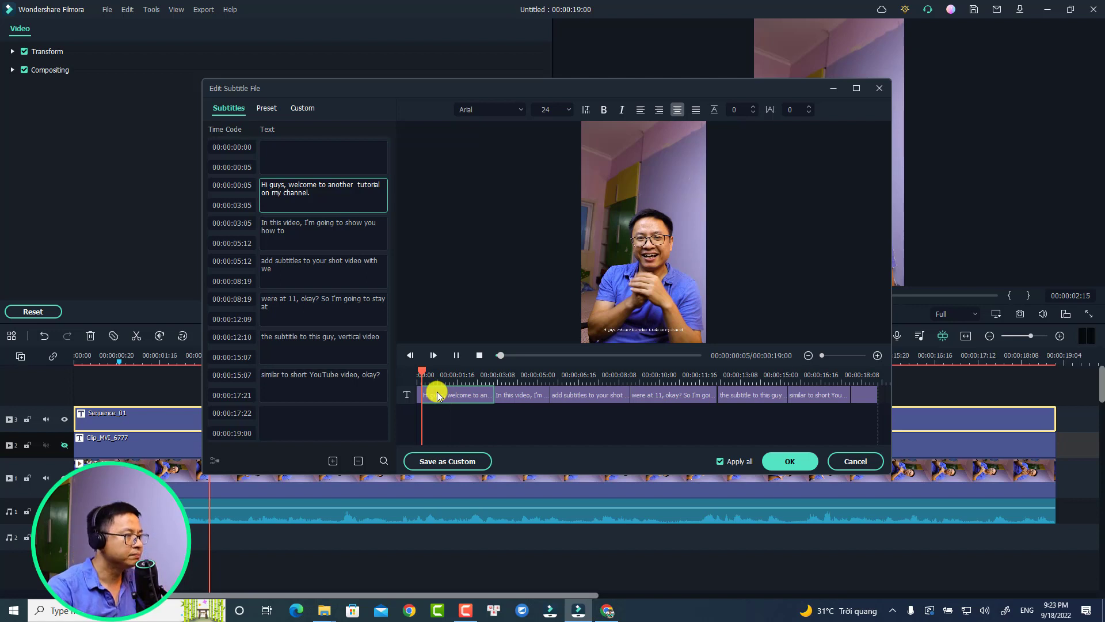
key("space")
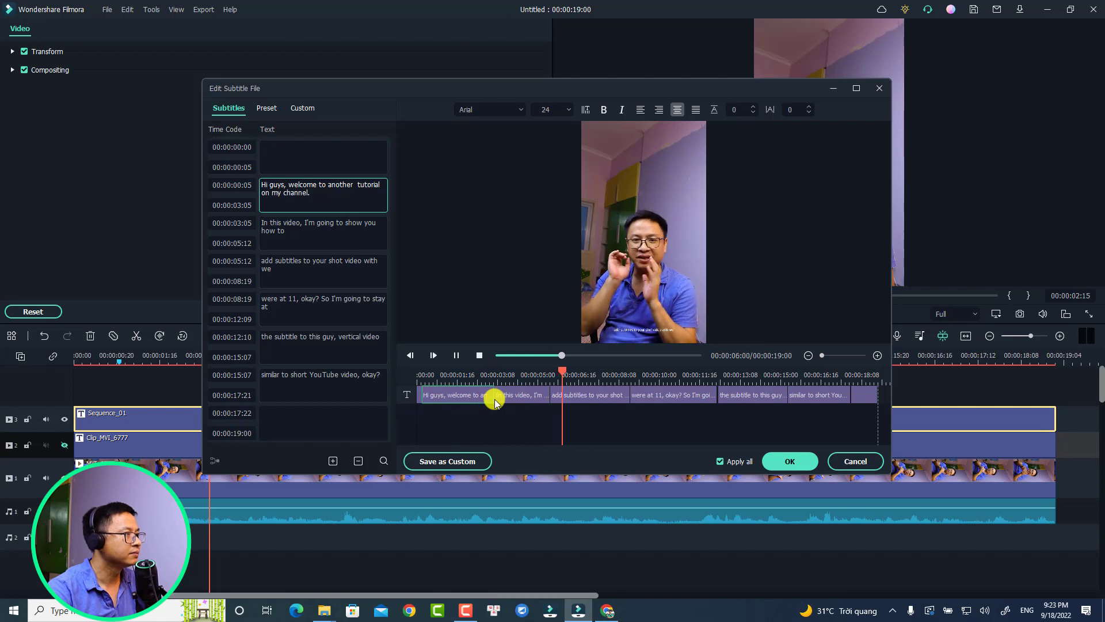
key("space")
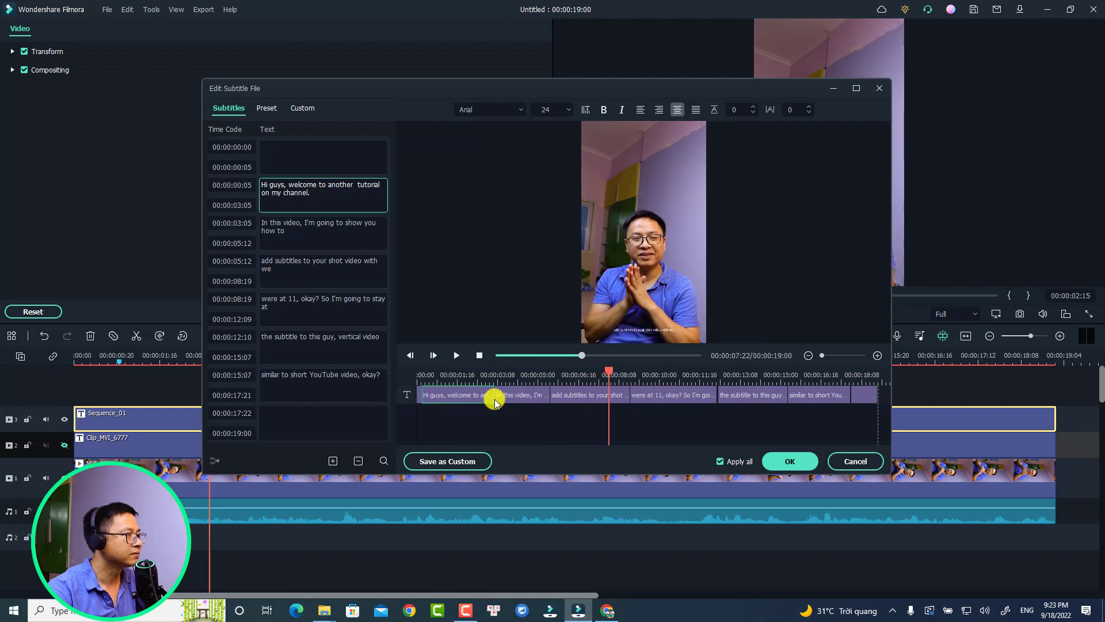
Step: Replace the misrecognised 'we' in the third subtitle with 'Filmora 11'
left_click(344, 270)
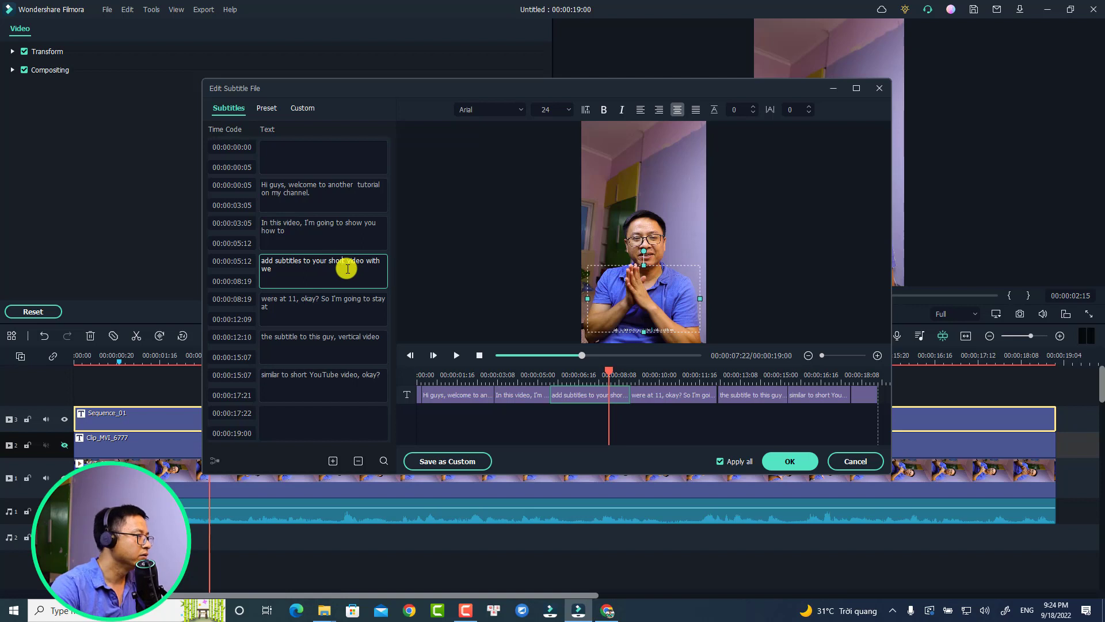
double_click(262, 274)
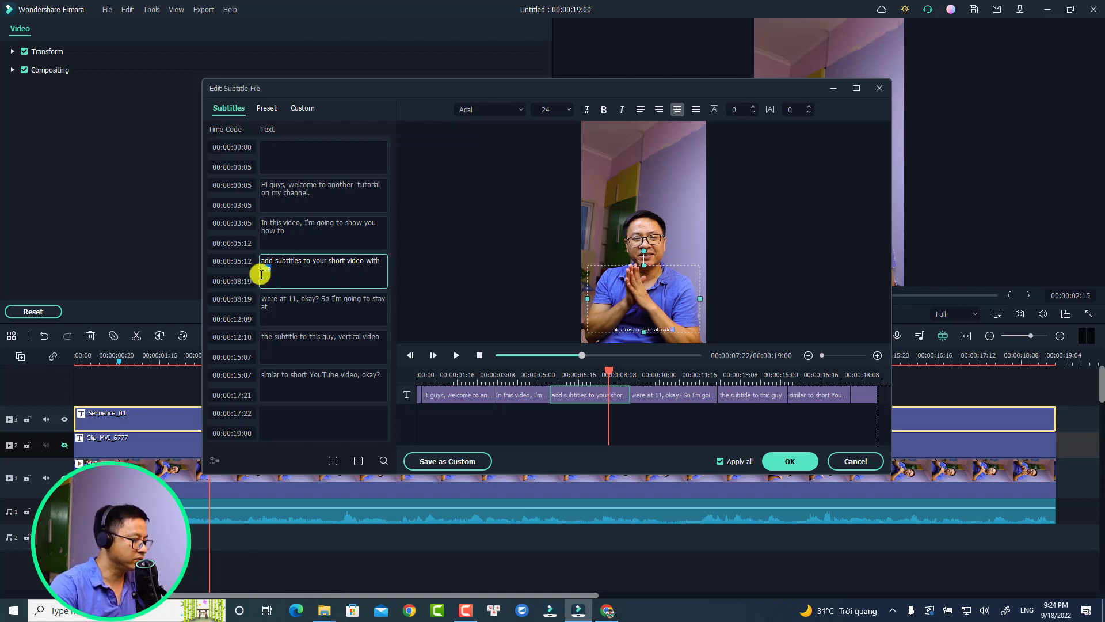
type("Filmora 11.")
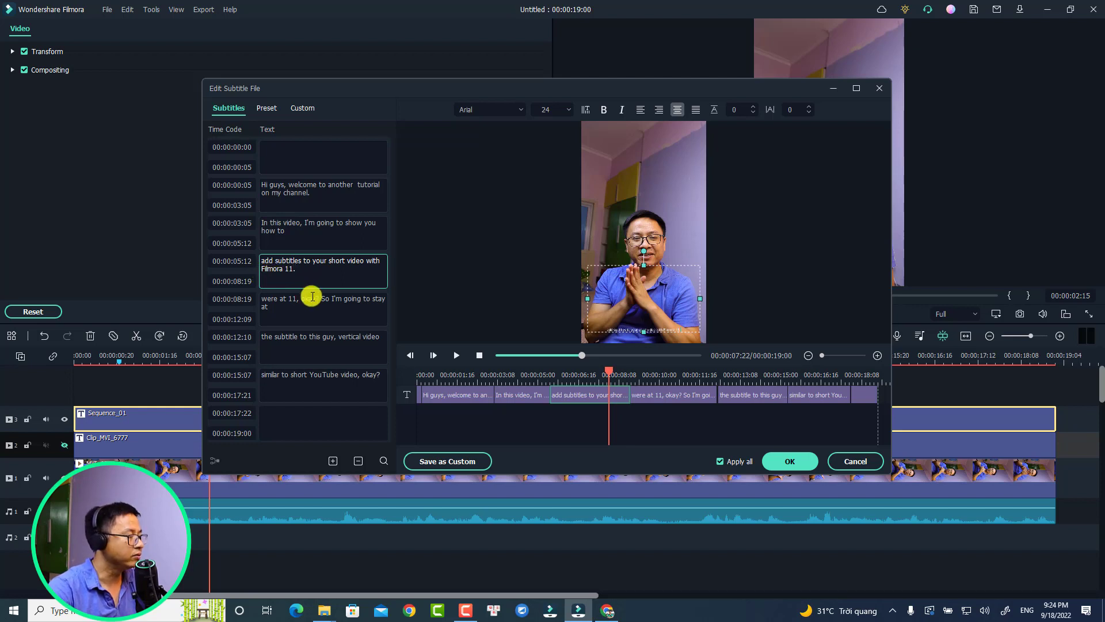
Step: Move the start of the 'were at 11' subtitle to 00:00:10:02
left_click(553, 380)
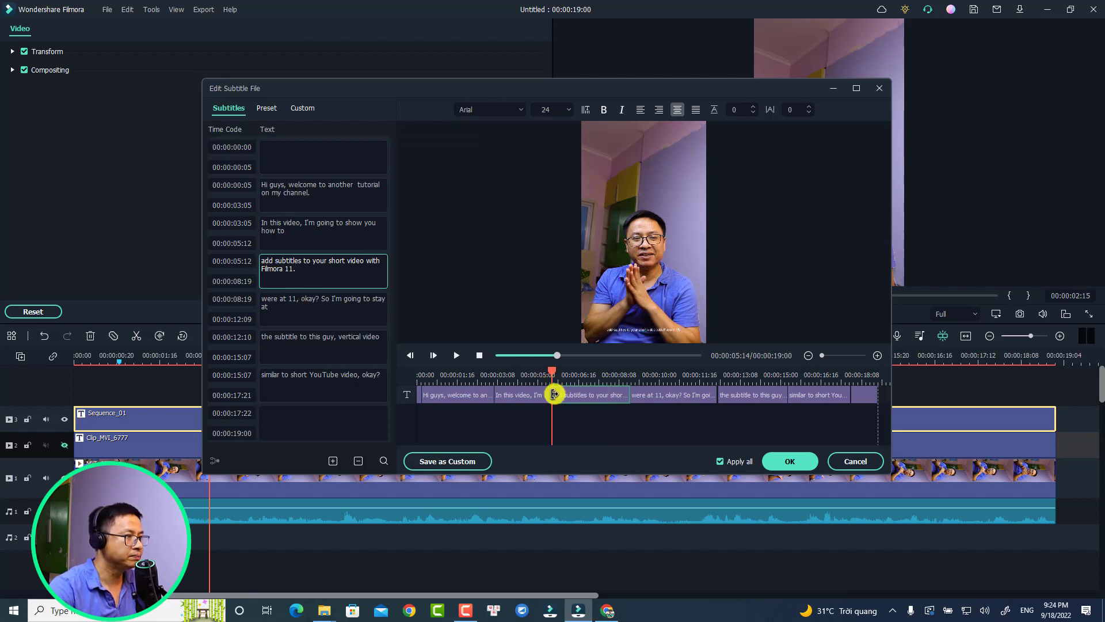
key("space")
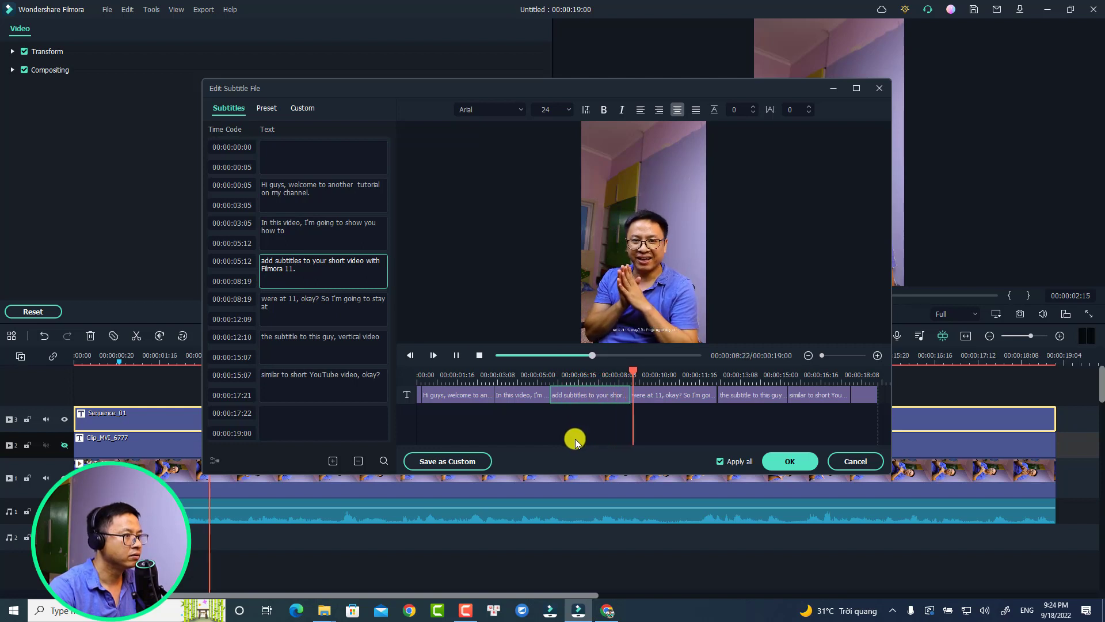
key("space")
left_click(668, 402)
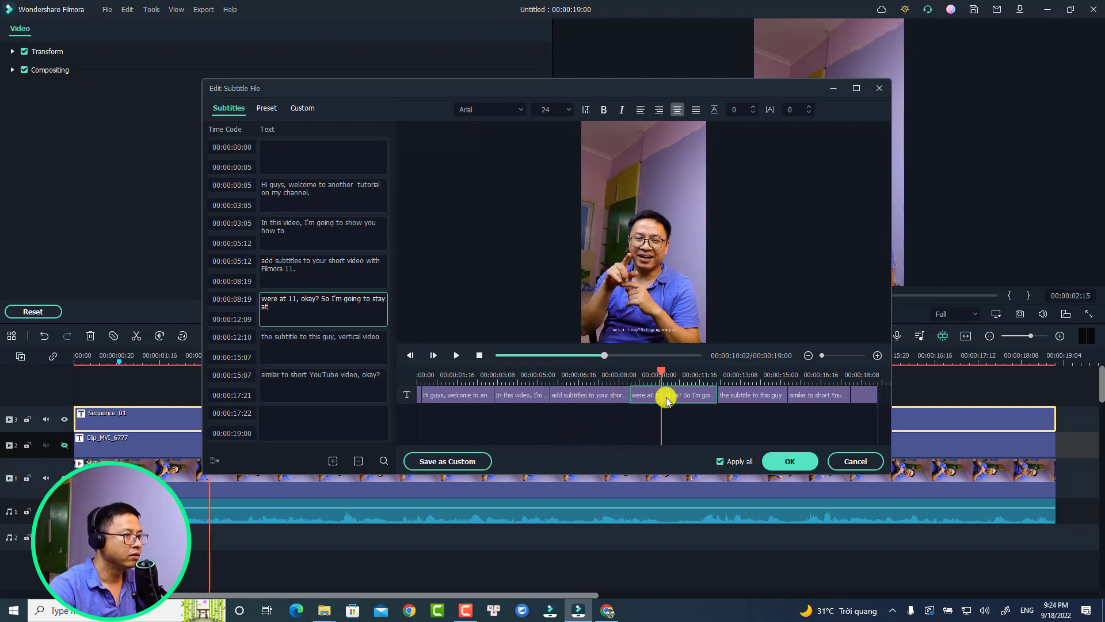
left_click_drag(631, 395, 662, 398)
left_click(628, 395)
left_click(682, 391)
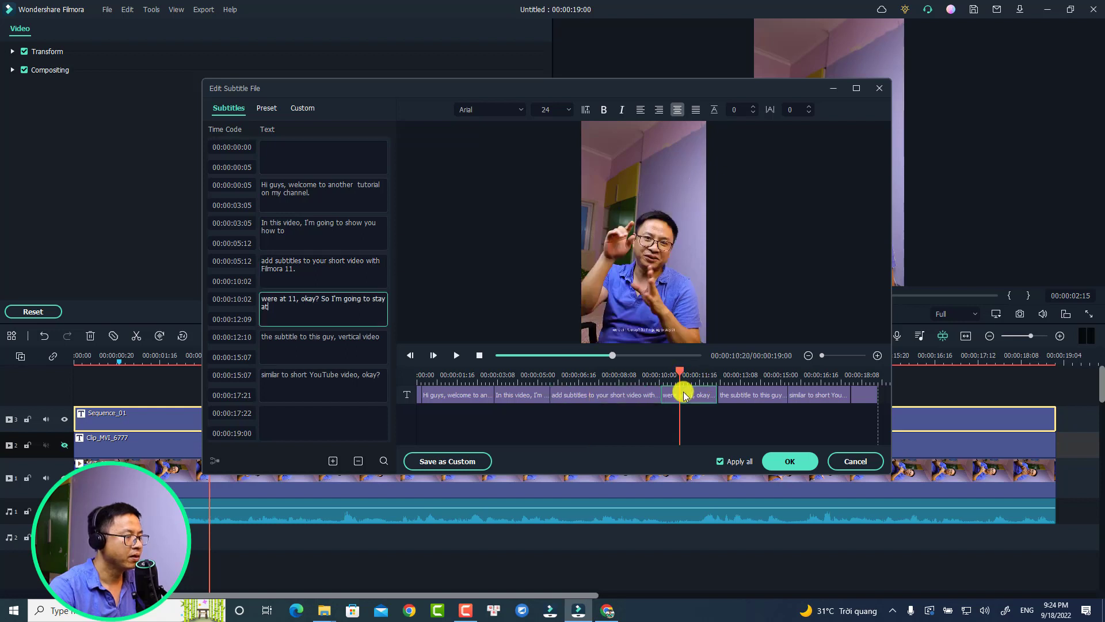
Step: Edit that subtitle to read 'Okay? So I'm going to', removing 'were at 11,' and 'stay at'
left_click(268, 301)
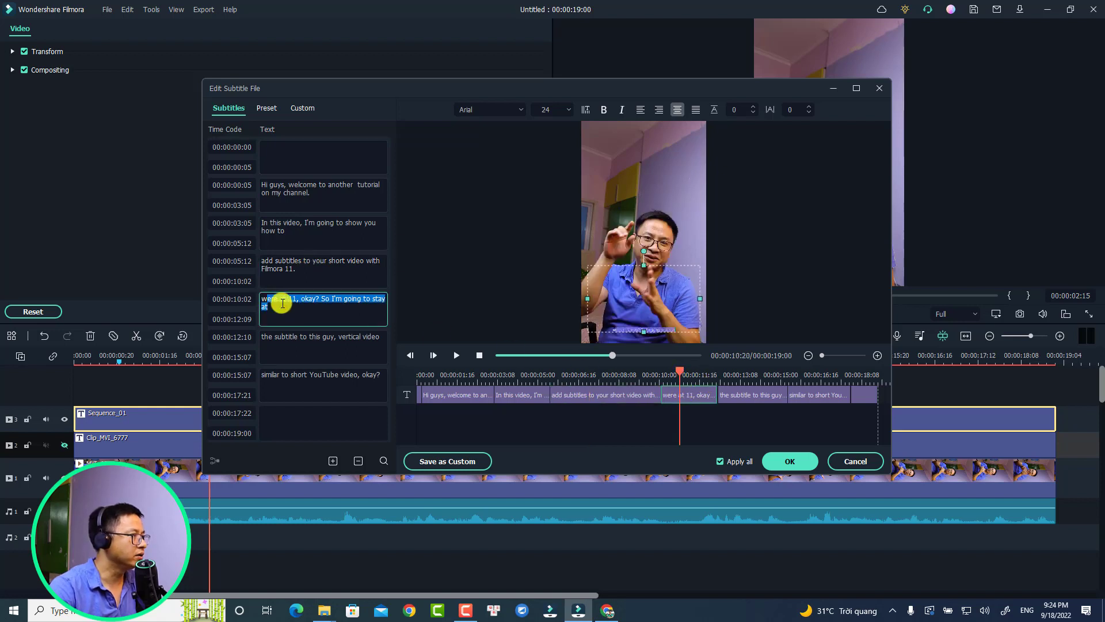
left_click_drag(304, 299, 255, 291)
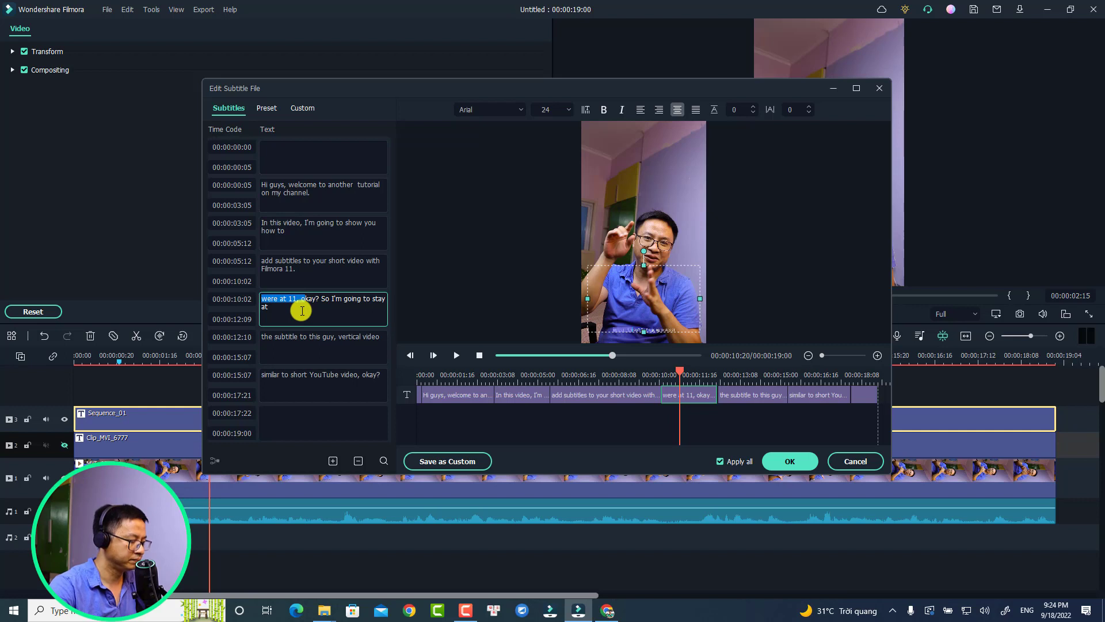
type("O")
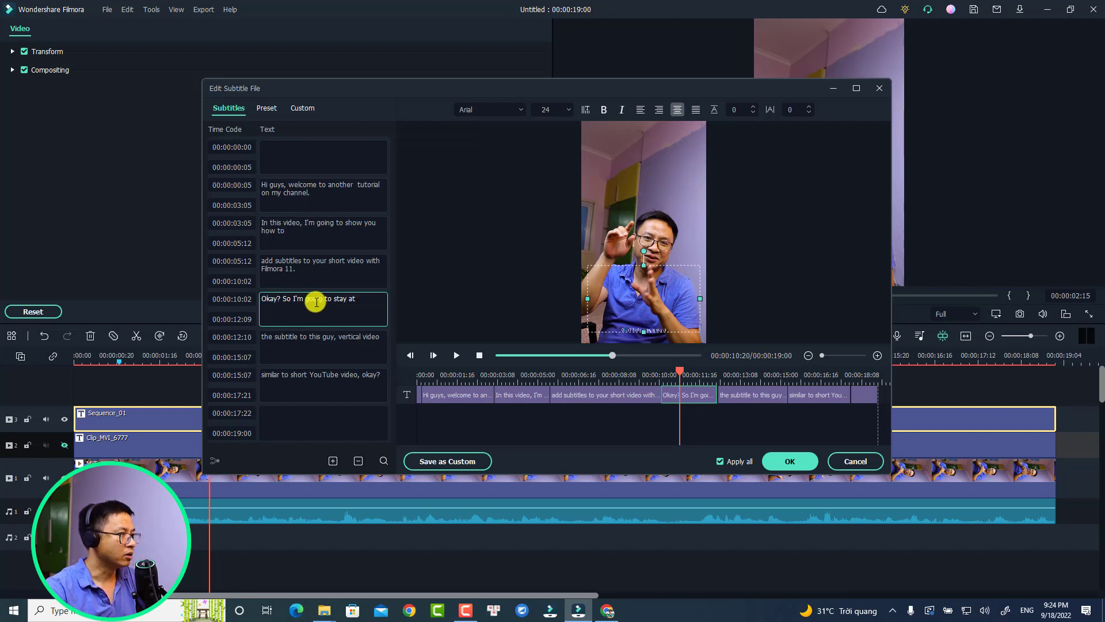
left_click(657, 375)
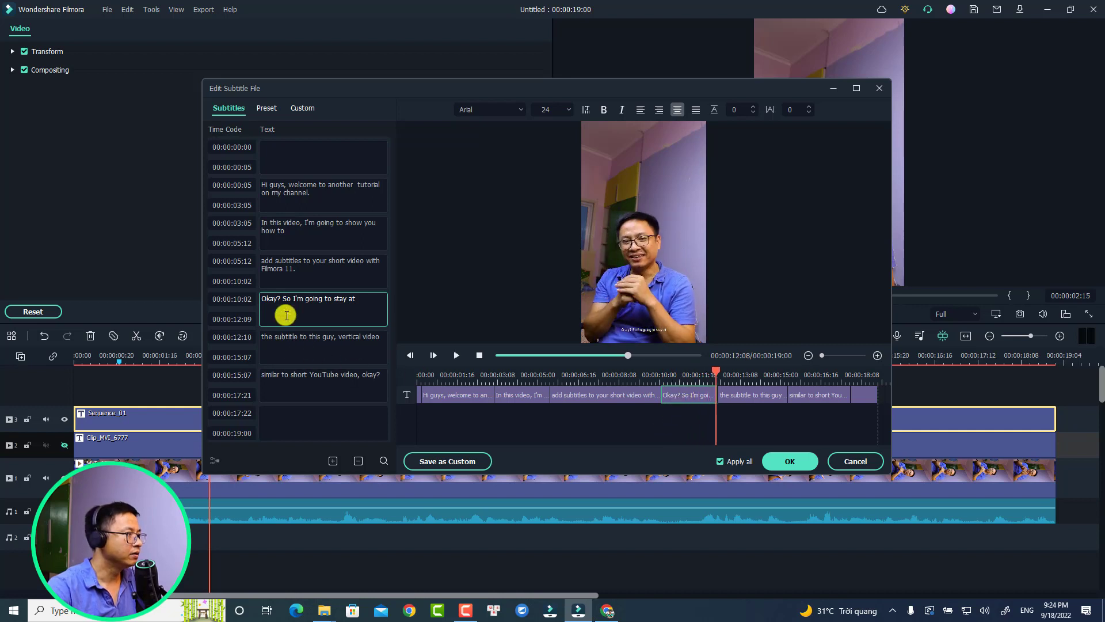
left_click(325, 302)
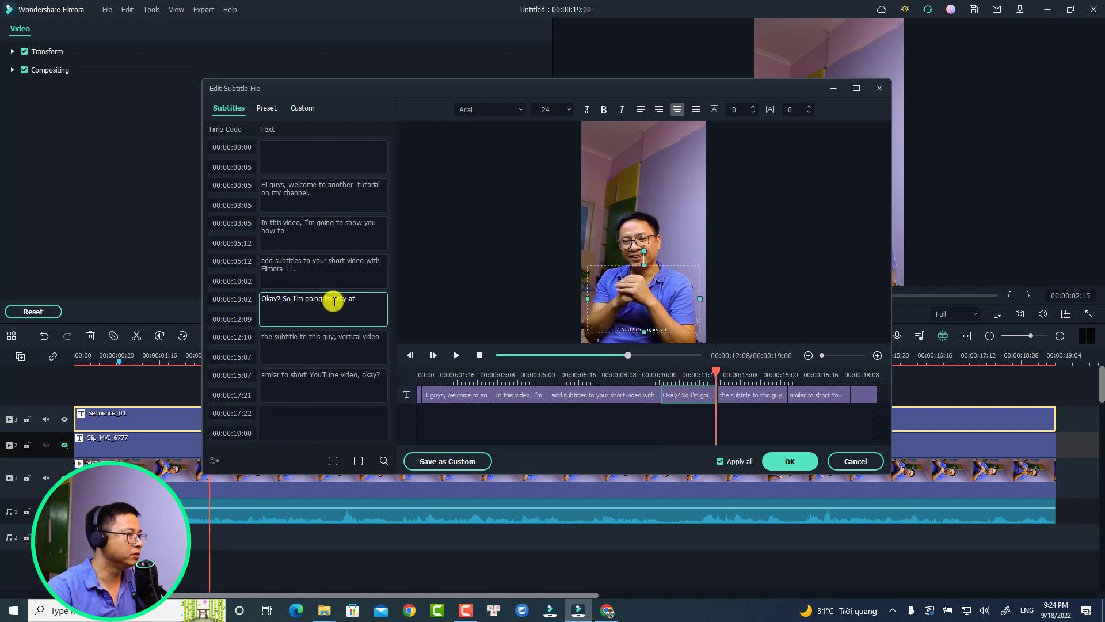
left_click_drag(333, 300, 392, 300)
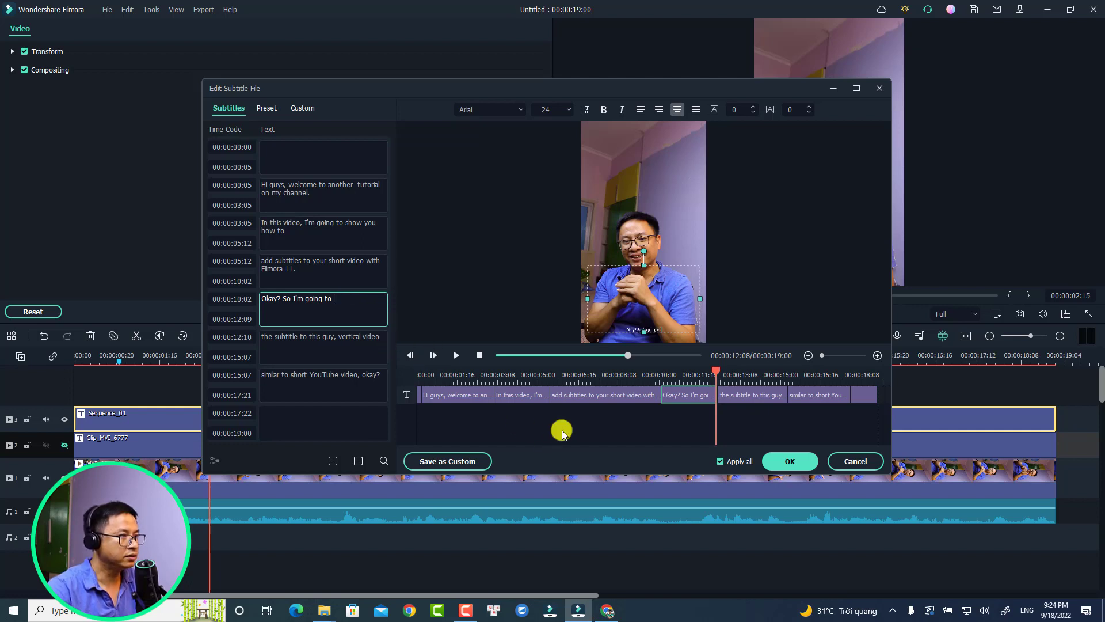
left_click(664, 382)
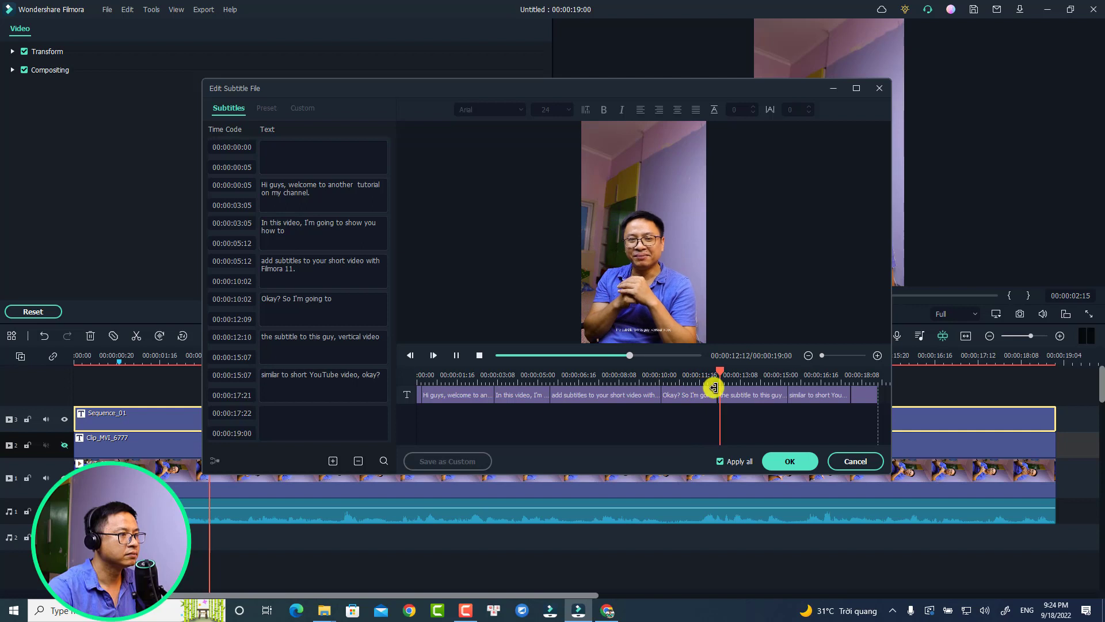
key("space")
Step: Retype the fifth subtitle as 'to add a subtitle to kind of vertical video'
left_click(744, 397)
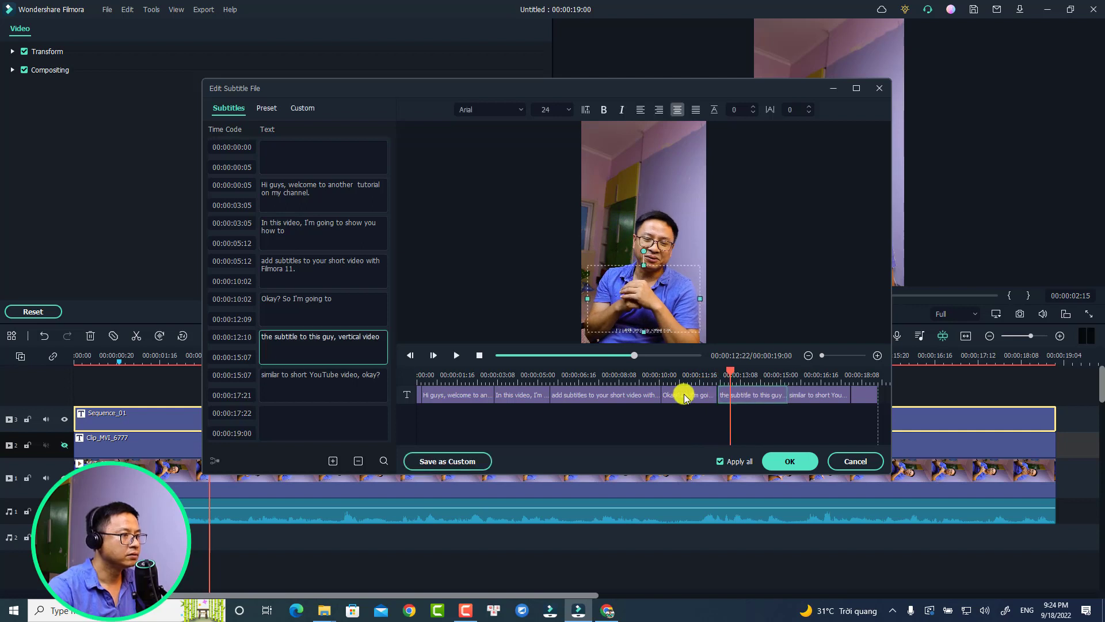
triple_click(304, 345)
type("to add a")
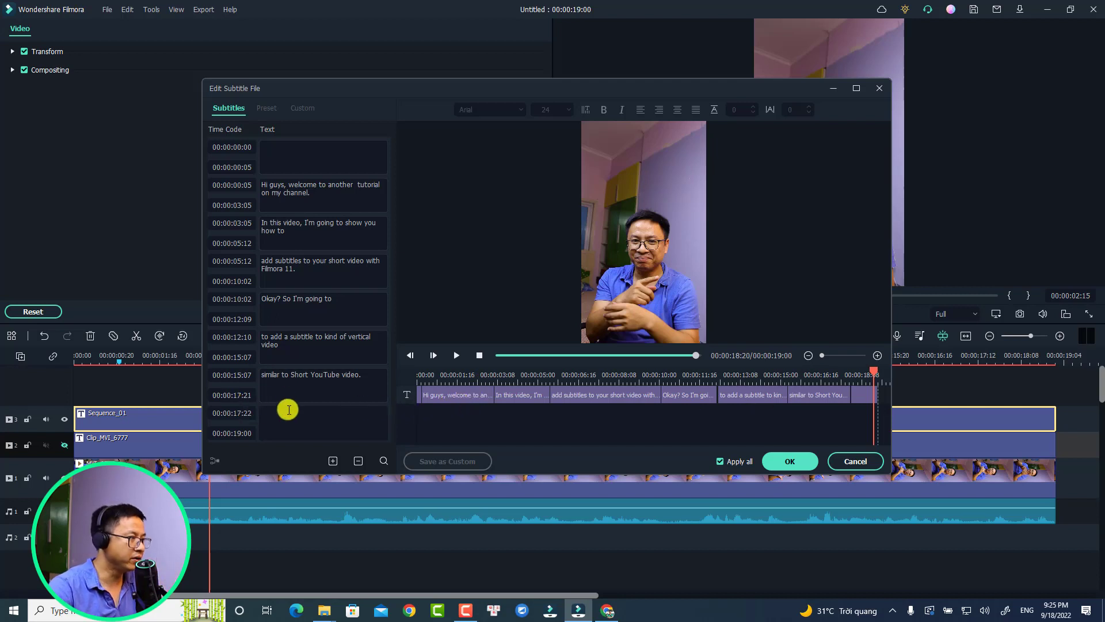
Step: Fill the empty final subtitle (00:00:17:22 to 00:00:19:00) with 'Okay! Let's go!'
left_click(288, 412)
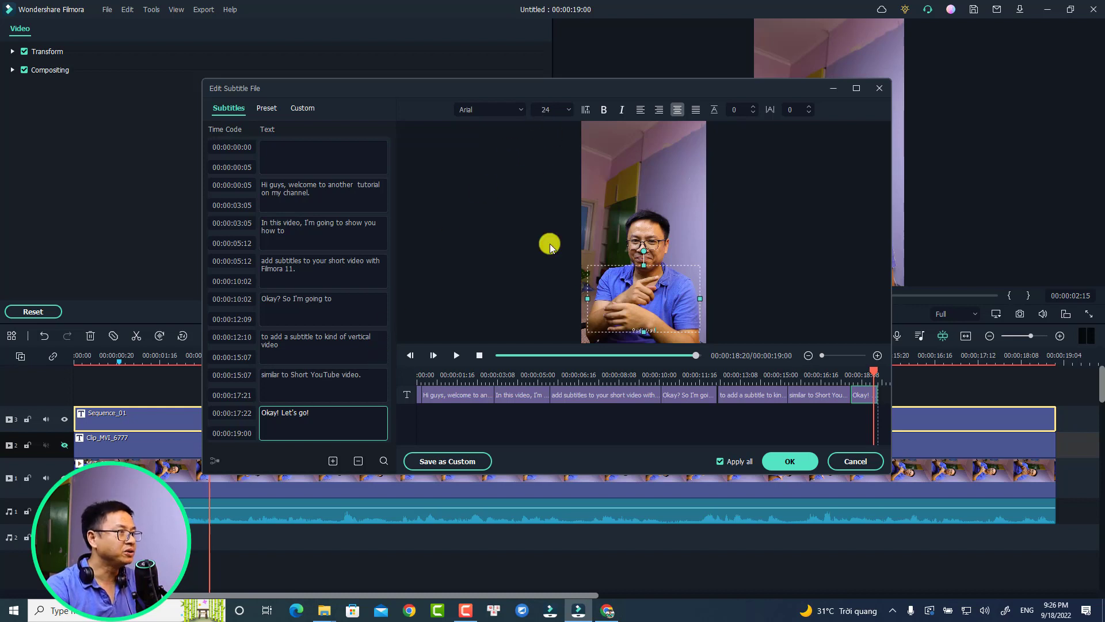
left_click(454, 373)
left_click(452, 395)
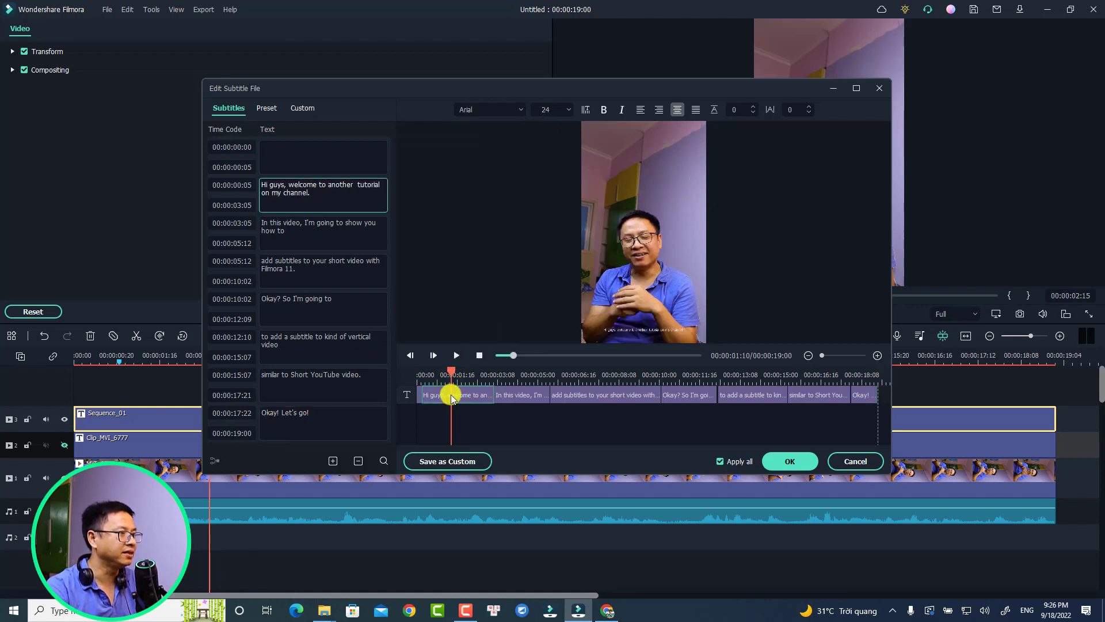
Step: Set the font size of all subtitles to 80
left_click(567, 110)
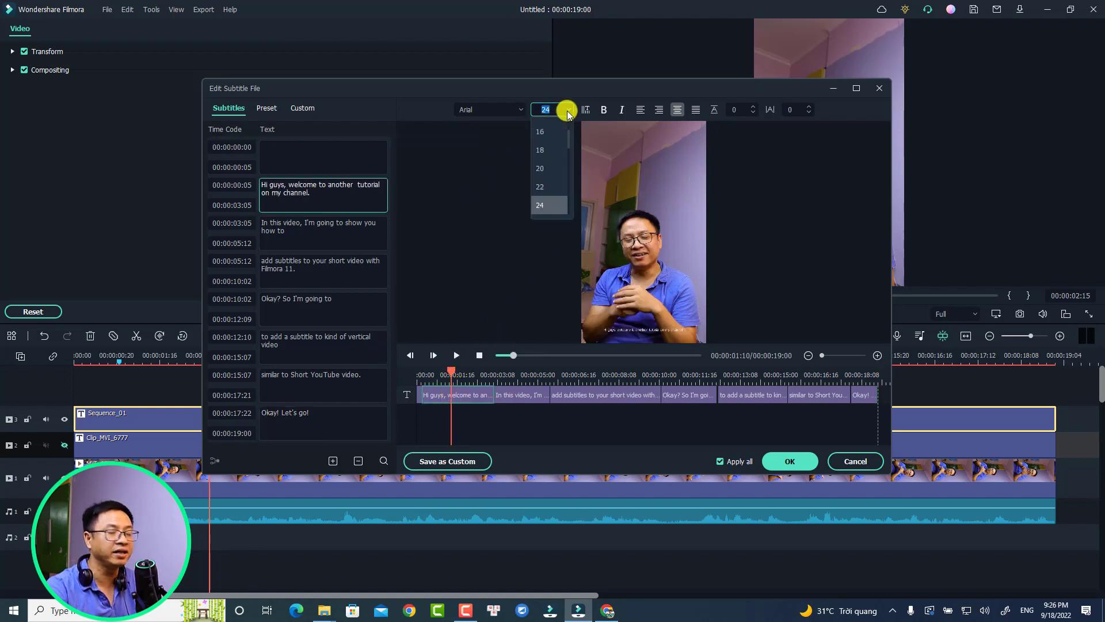
scroll(547, 196, "down", 3)
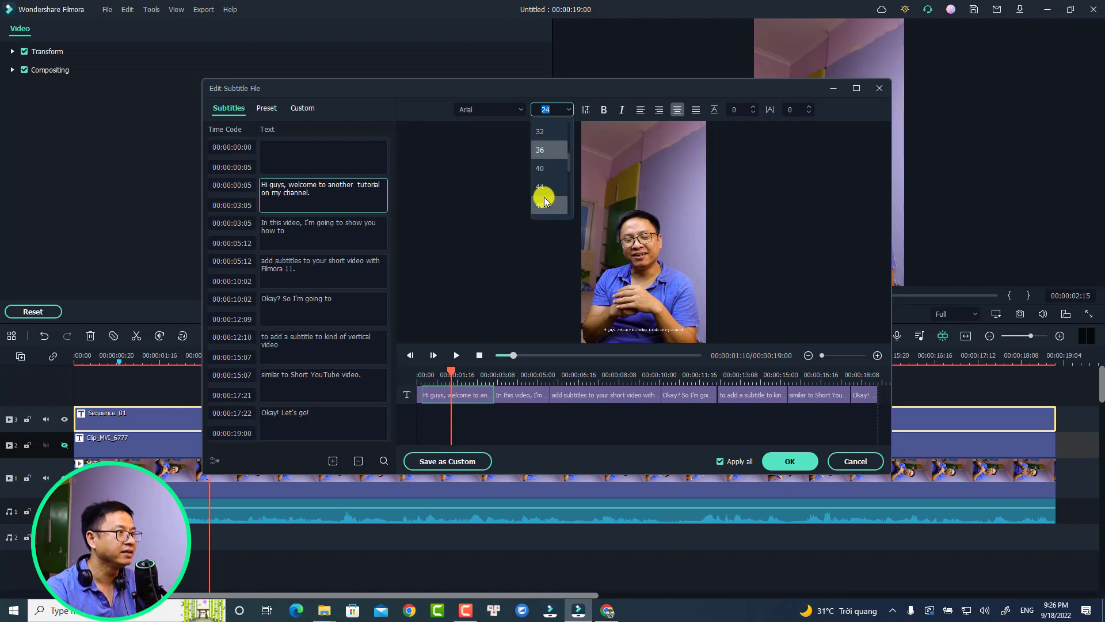
left_click(543, 205)
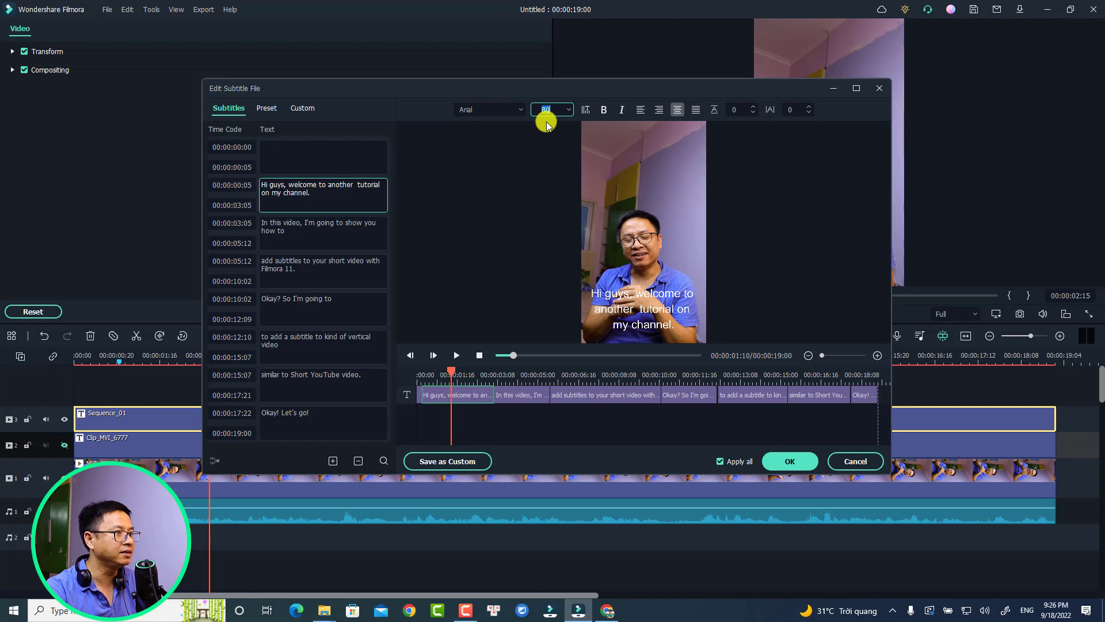
left_click(620, 309)
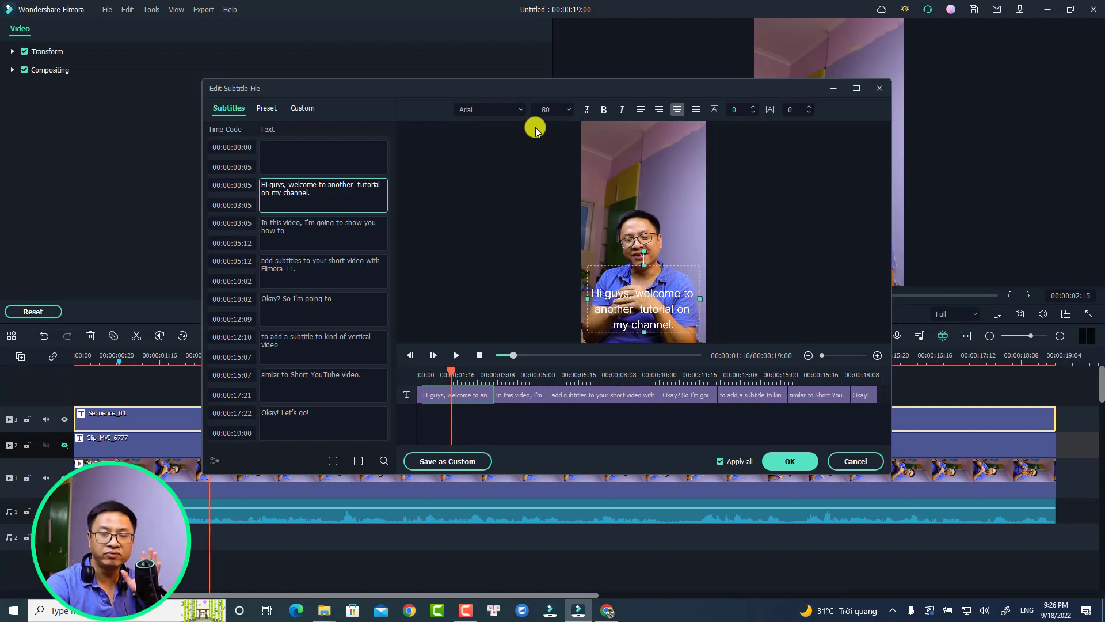
left_click(520, 108)
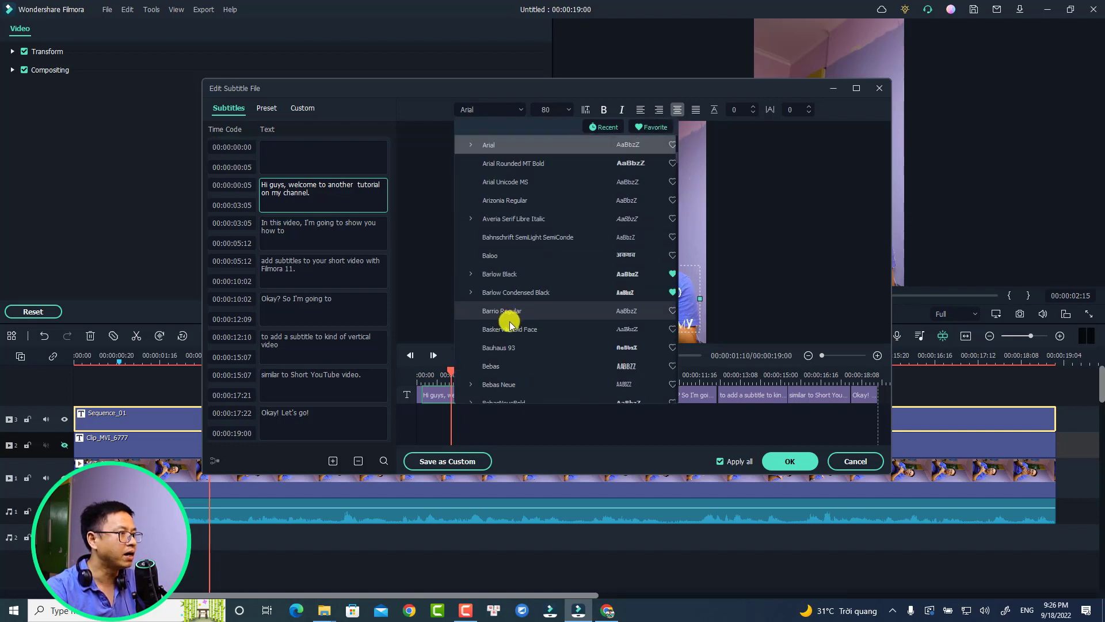
Step: Switch the subtitles to Barlow Bold and drag them near the top of the vertical frame
left_click(471, 275)
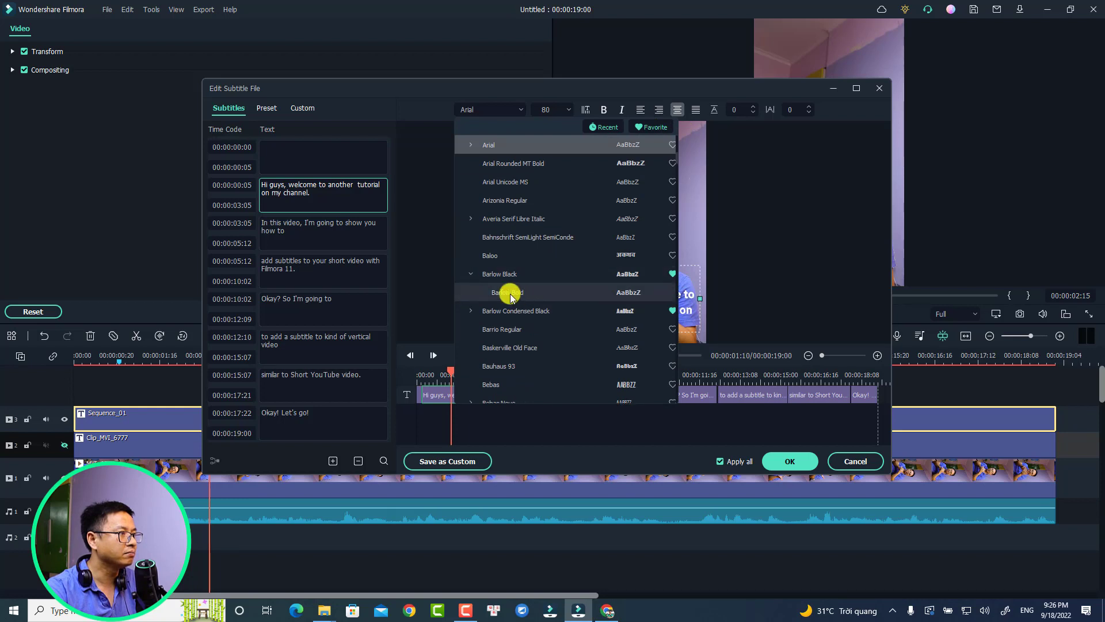
left_click(508, 293)
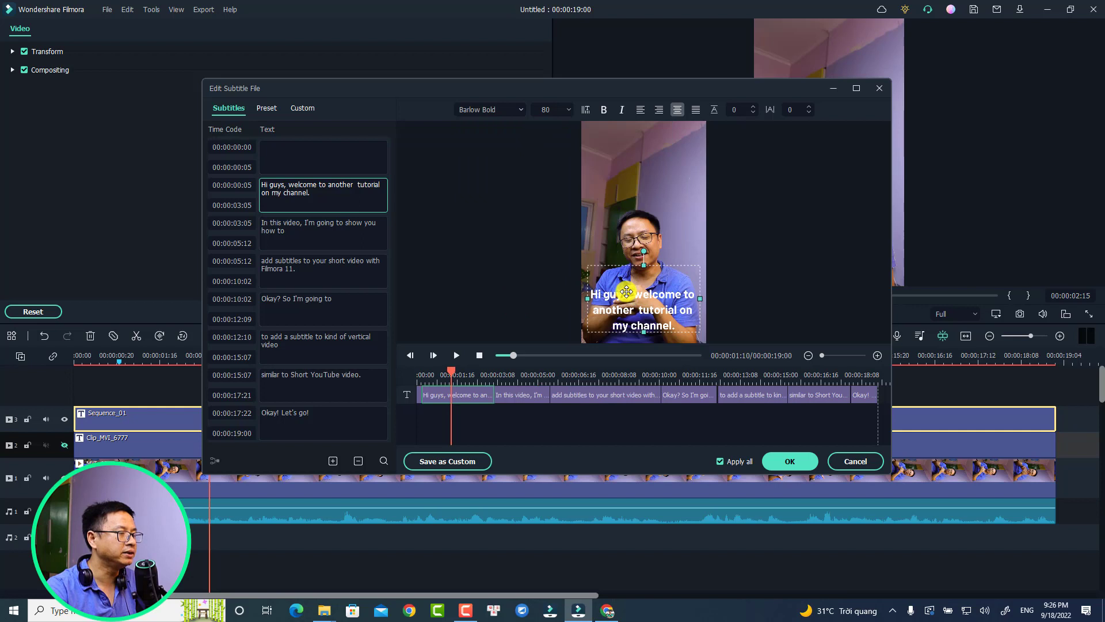
left_click_drag(631, 271, 632, 125)
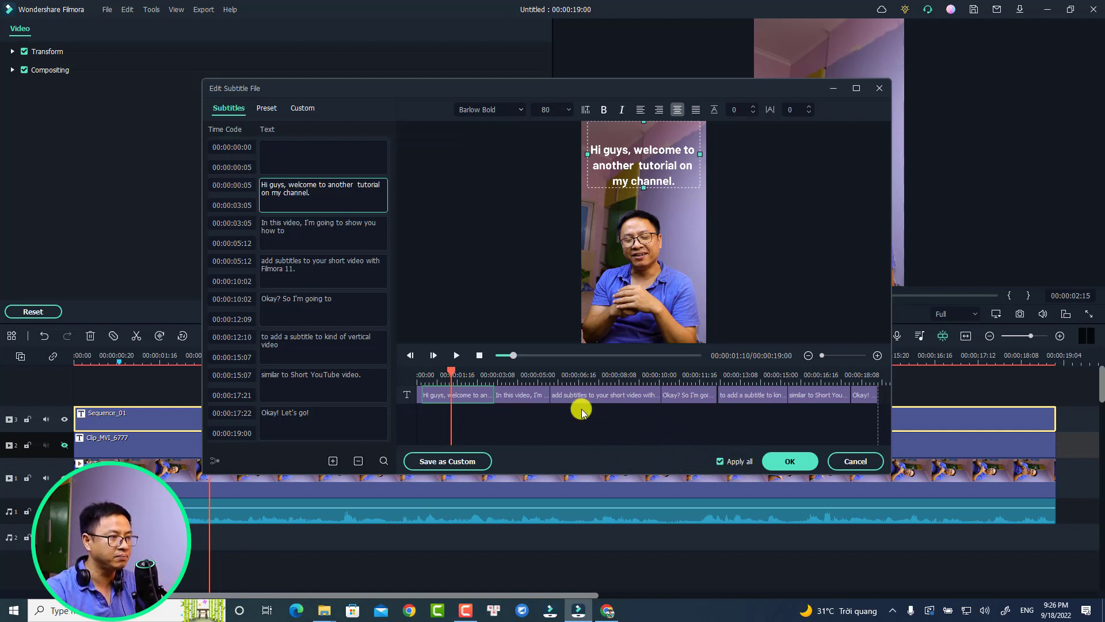
left_click(420, 375)
key("space")
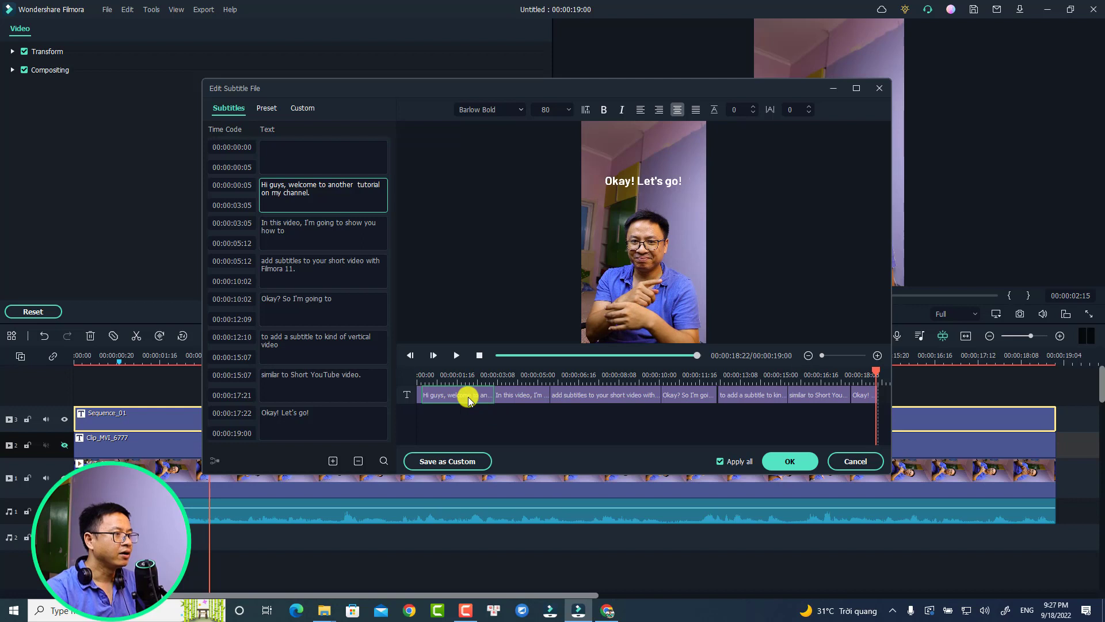
left_click(465, 375)
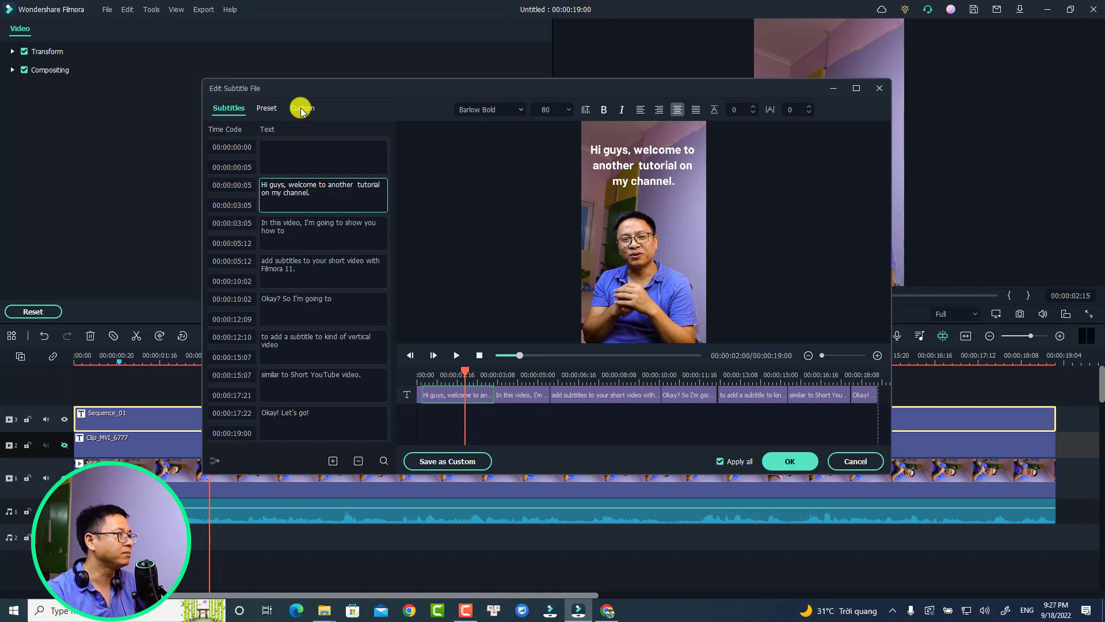
Step: In the Custom styling settings, set the subtitle fill colour to yellow (#ffff00)
left_click(302, 111)
scroll(320, 276, "down", 3)
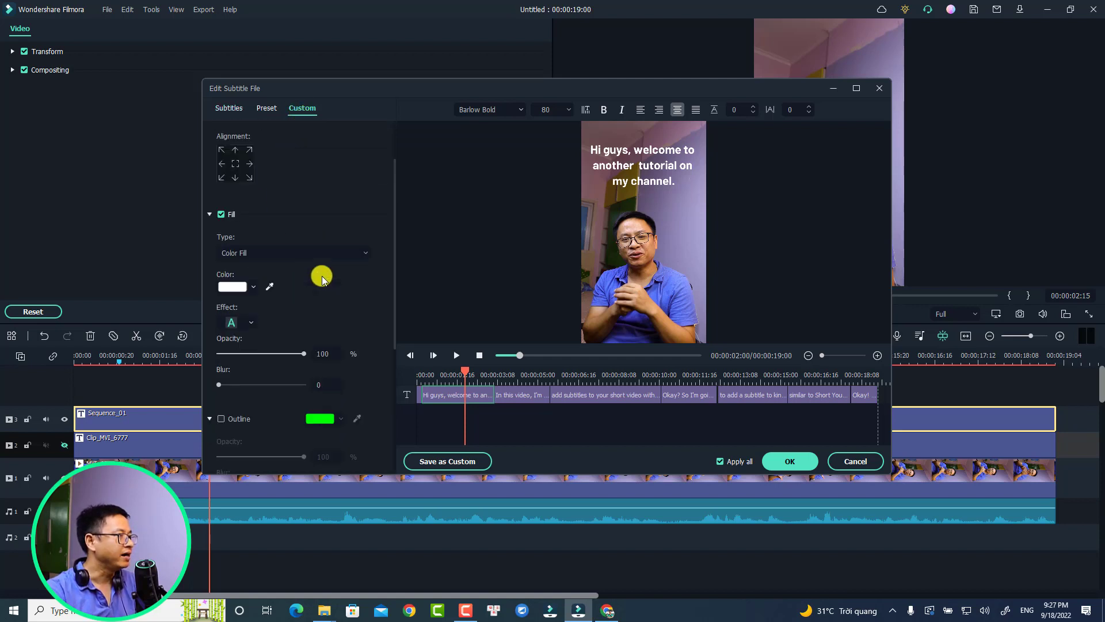
left_click(257, 288)
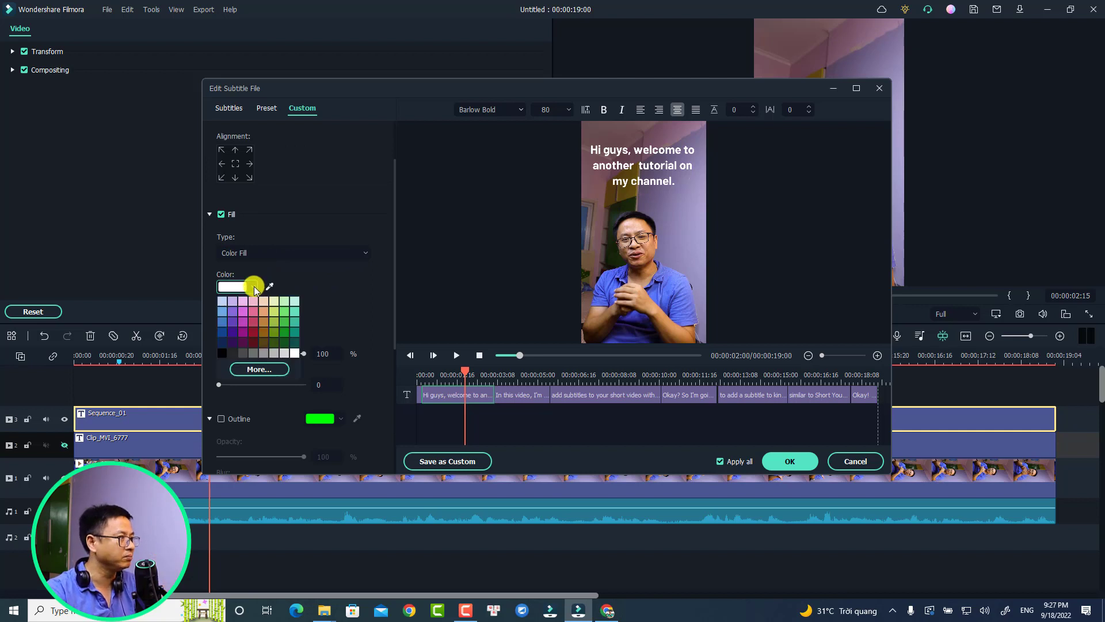
left_click(260, 369)
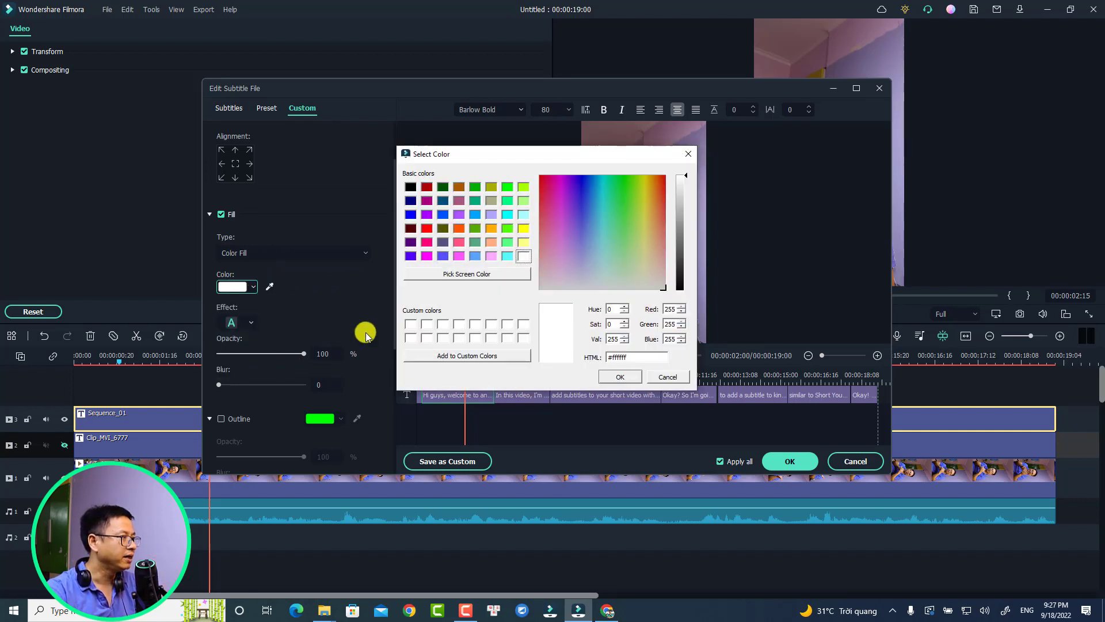
left_click(526, 229)
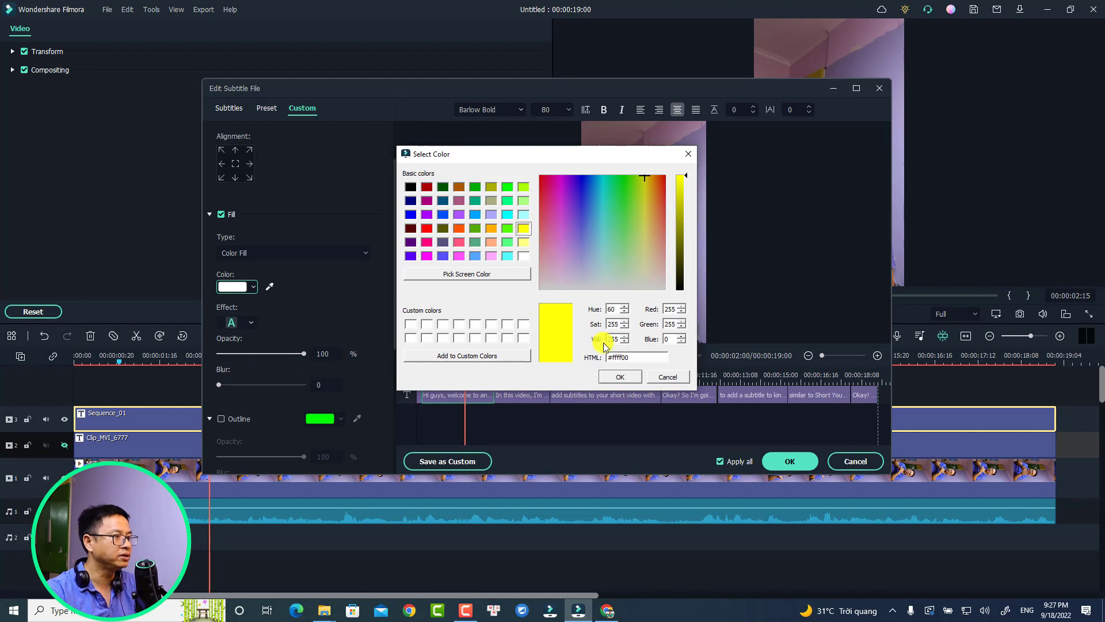
left_click(615, 378)
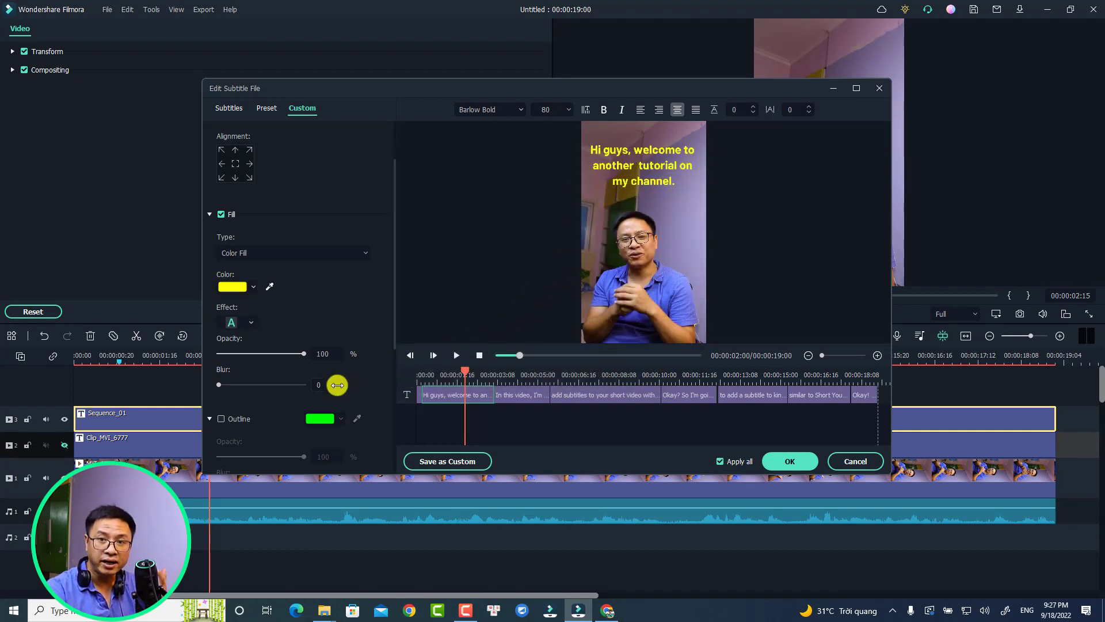
scroll(271, 390, "down", 3)
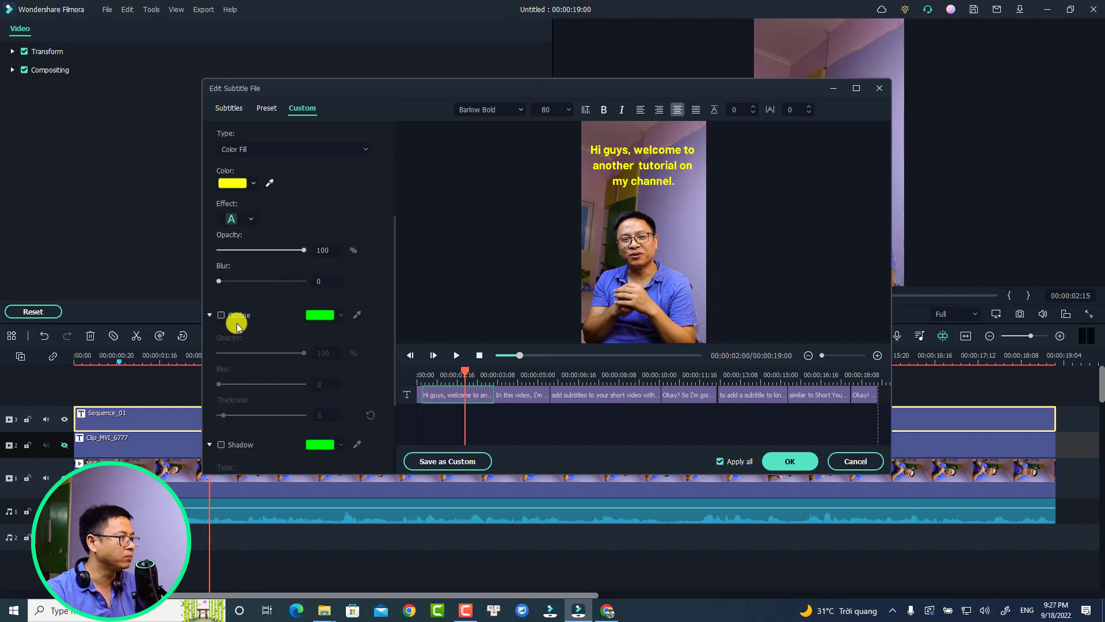
Step: Turn on a red outline around the subtitle text
left_click(222, 315)
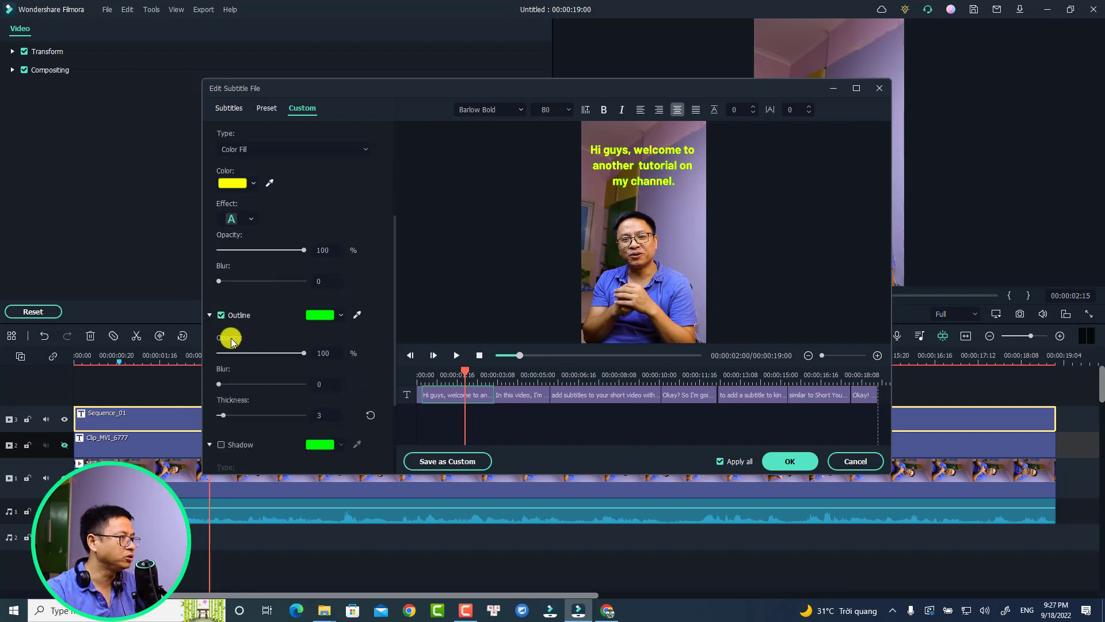
left_click(340, 316)
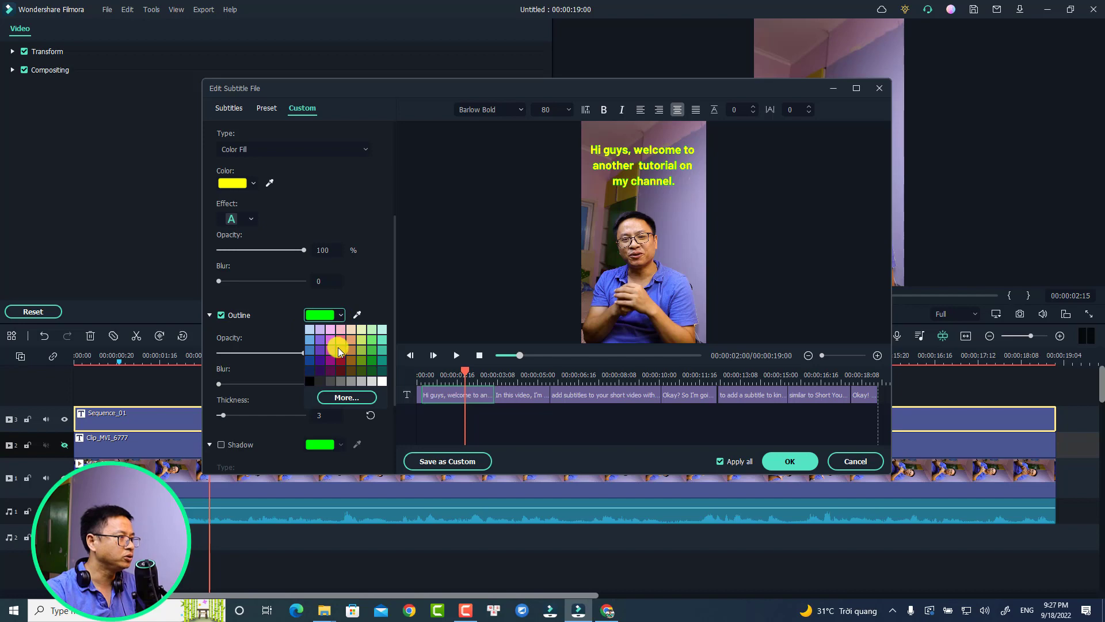
left_click(342, 398)
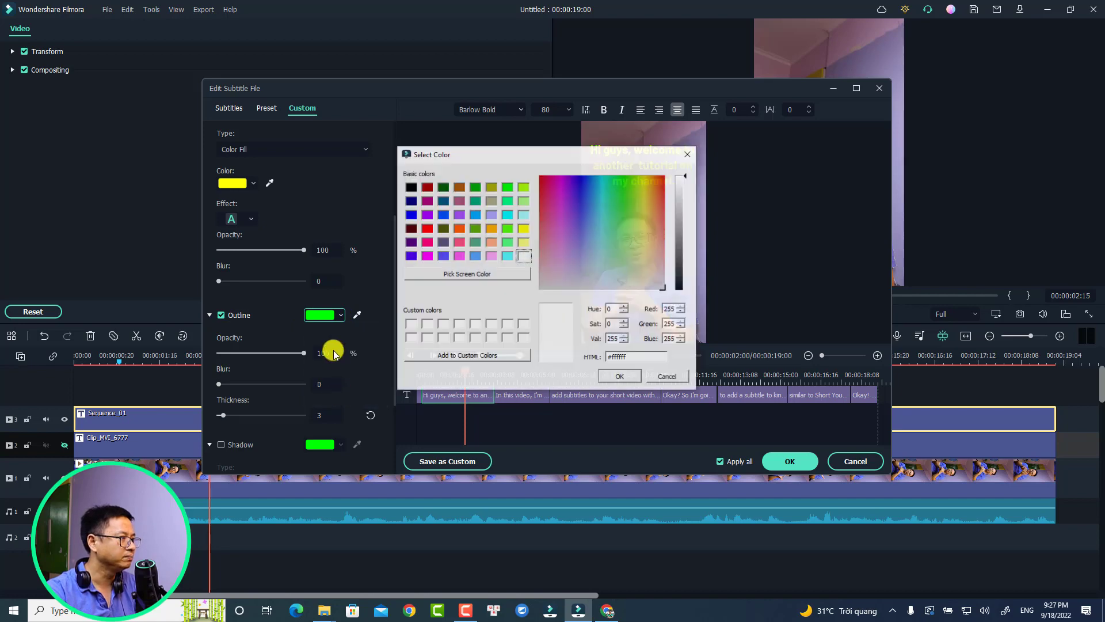
left_click(427, 228)
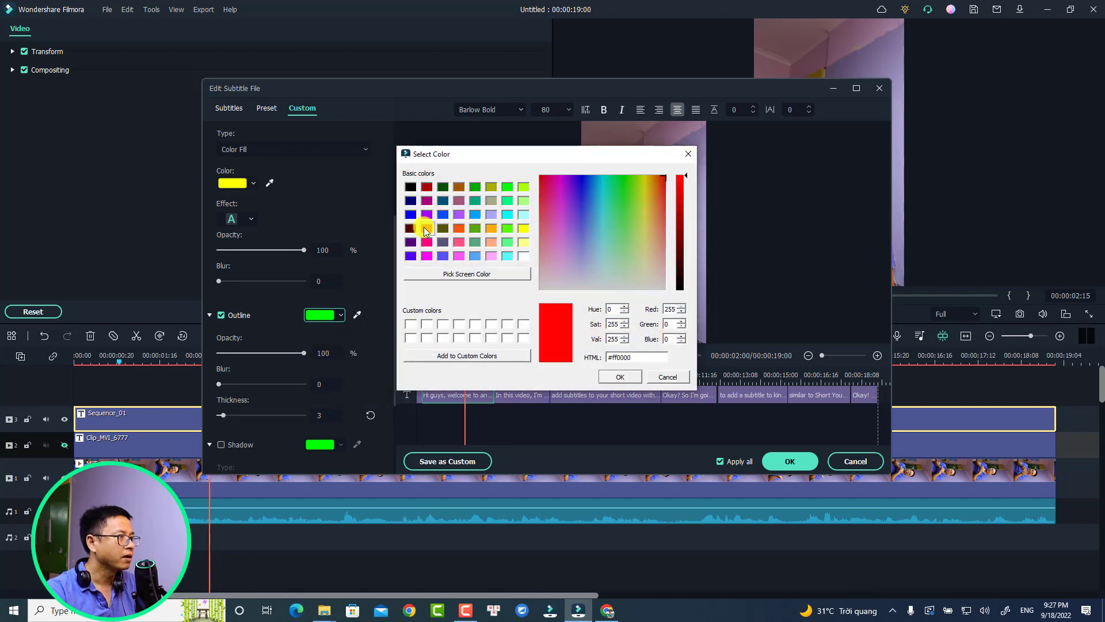
left_click(623, 377)
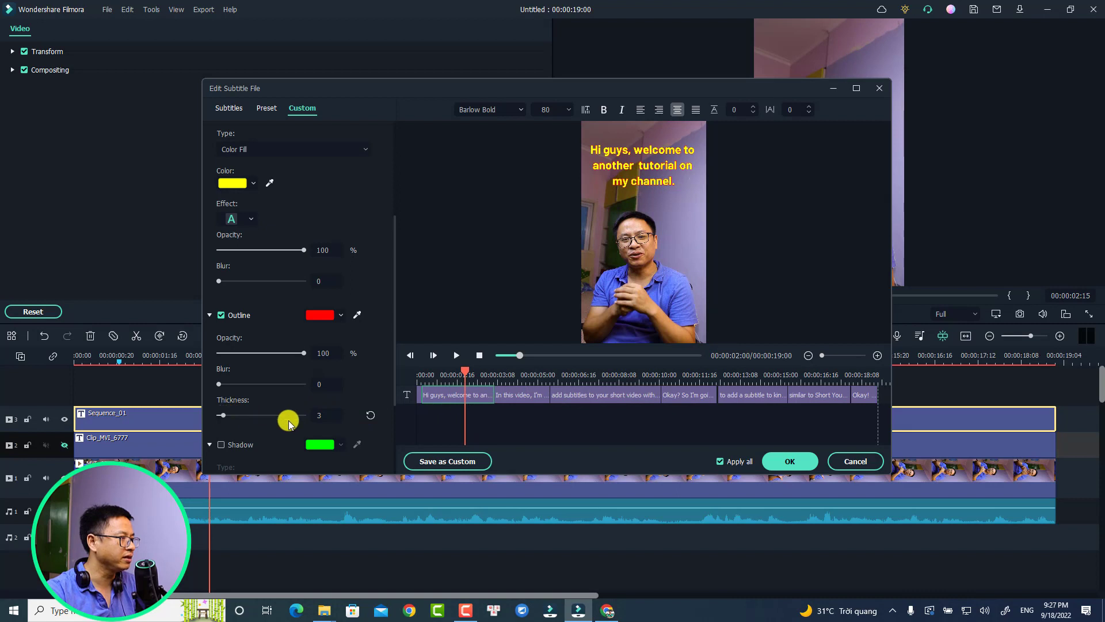
Step: Set the outline thickness to 1 and the outline blur to 1
left_click(319, 415)
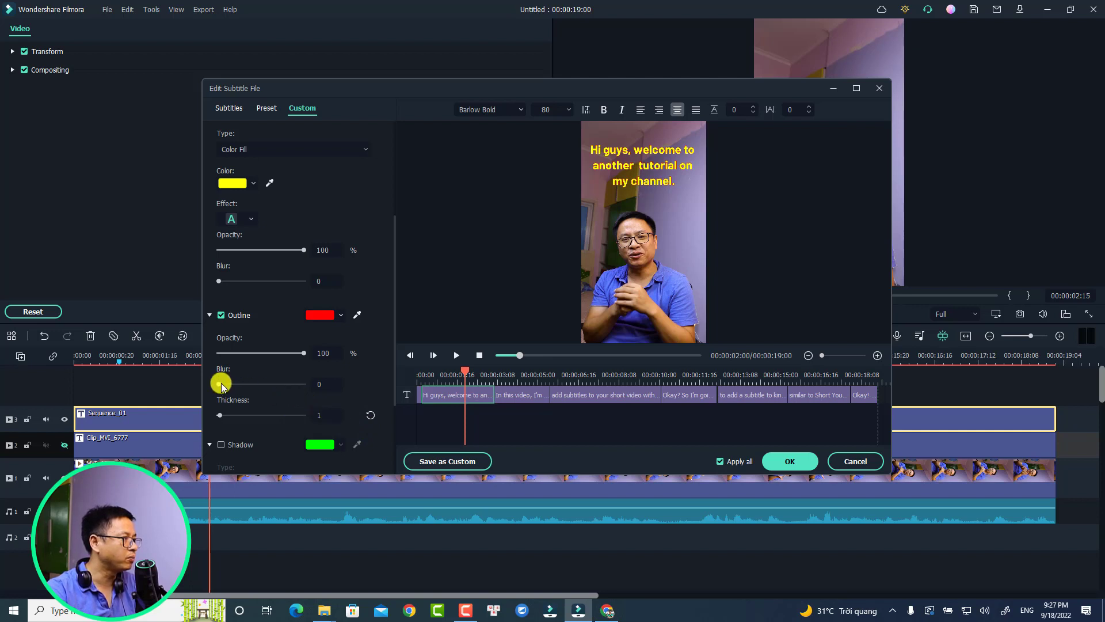
left_click_drag(221, 382, 227, 383)
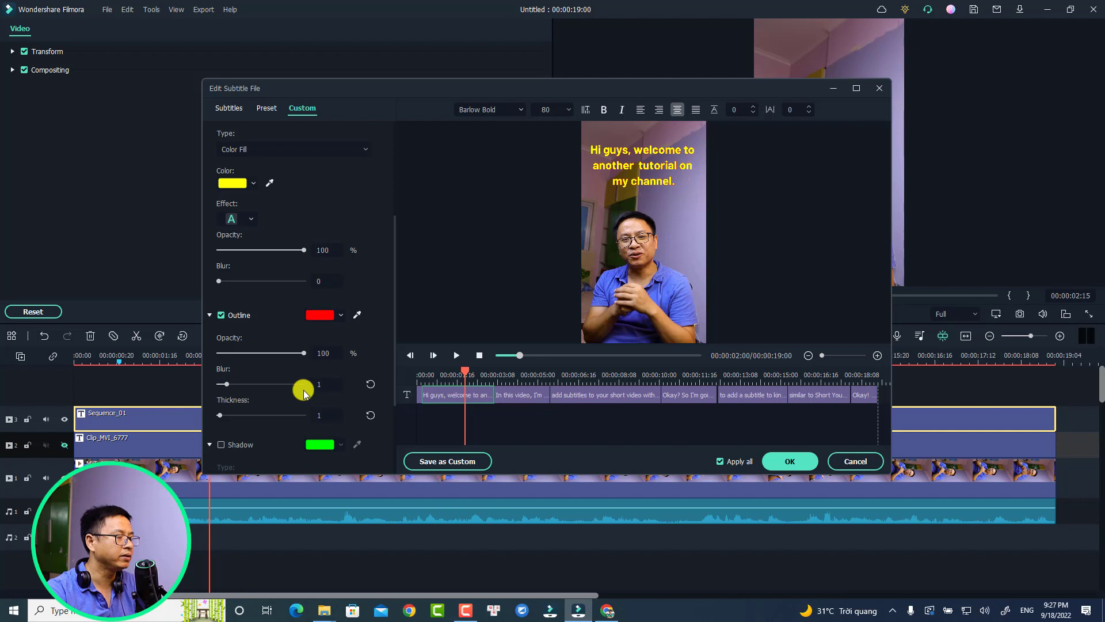
scroll(317, 380, "down", 2)
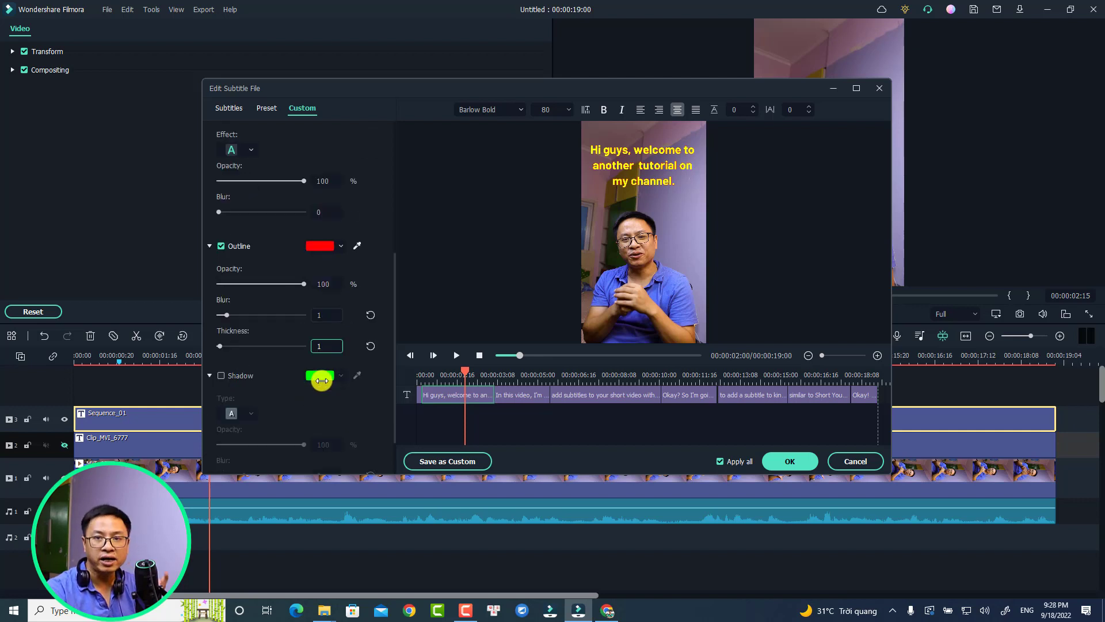
Step: Enable a black drop shadow on the subtitles, keeping blur 3, with distance reduced to 1
left_click(221, 376)
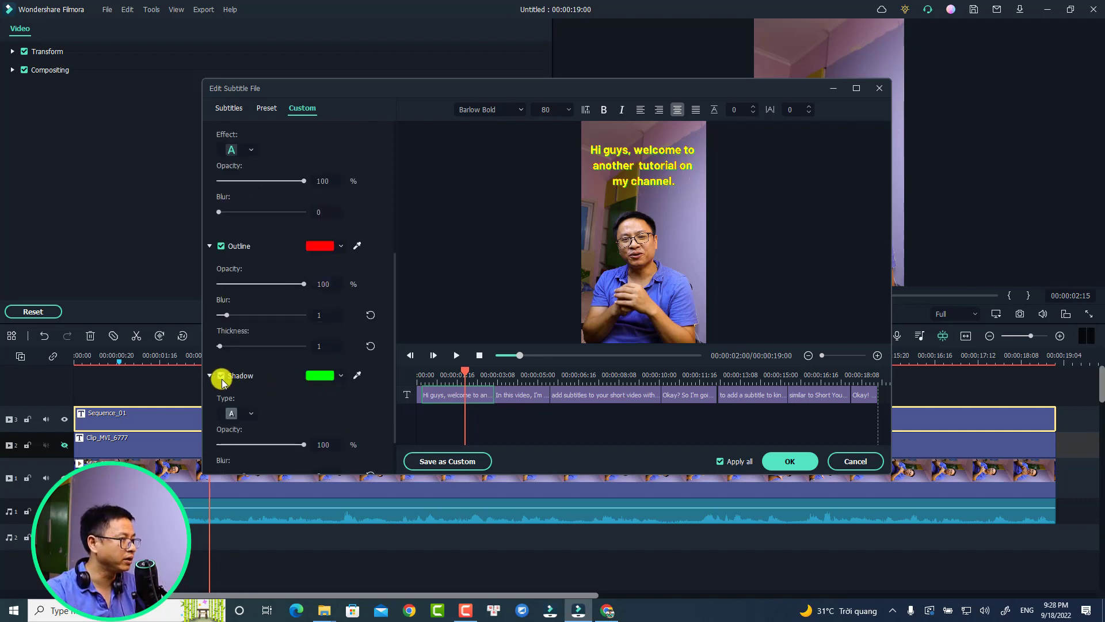
left_click(340, 377)
left_click(310, 441)
scroll(340, 392, "down", 2)
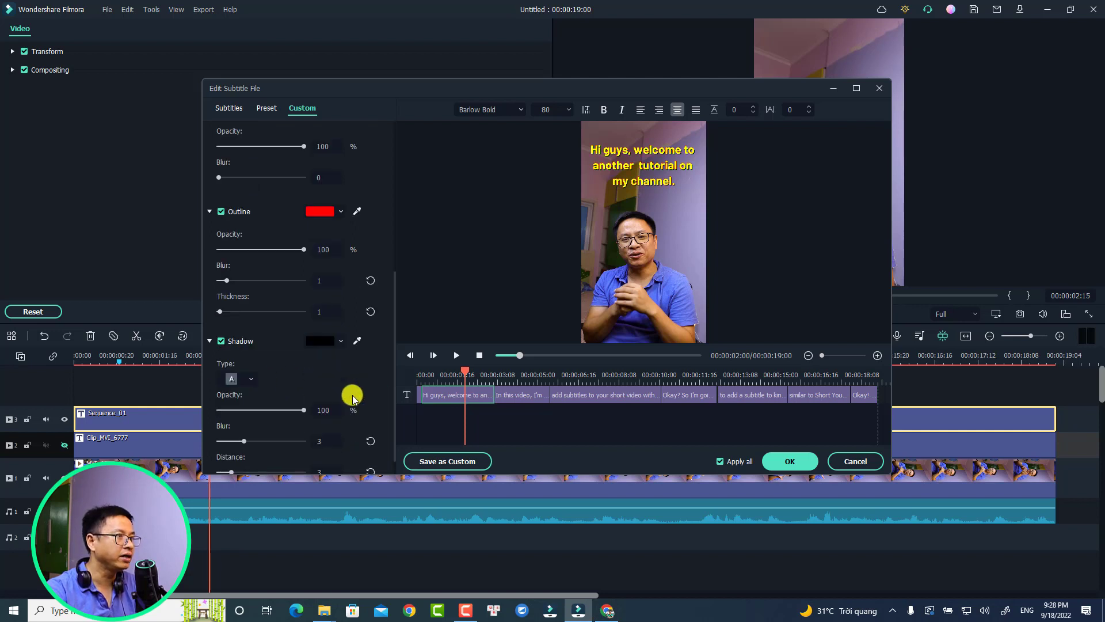
left_click_drag(230, 449, 223, 451)
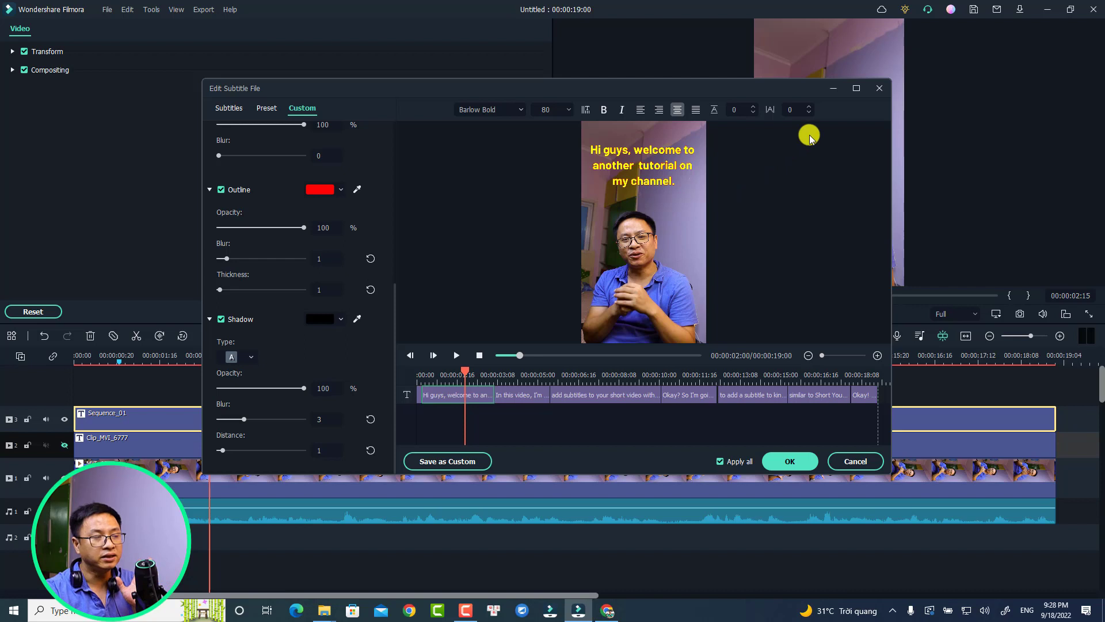
Step: Set subtitle letter spacing to 5 and play the captions from their start to check
left_click(791, 110)
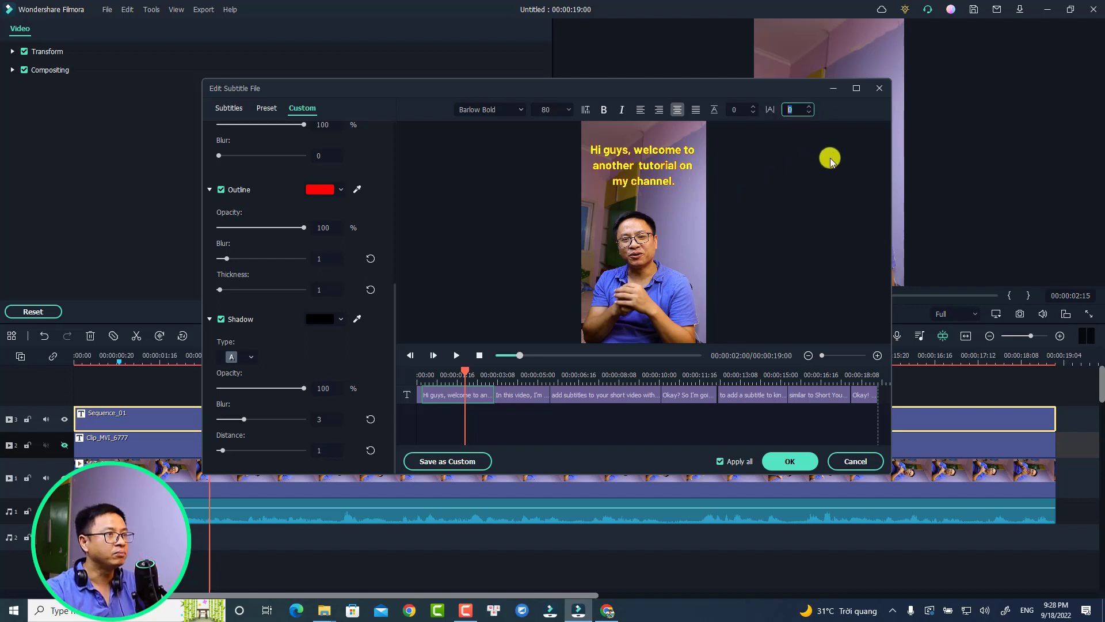
type("5")
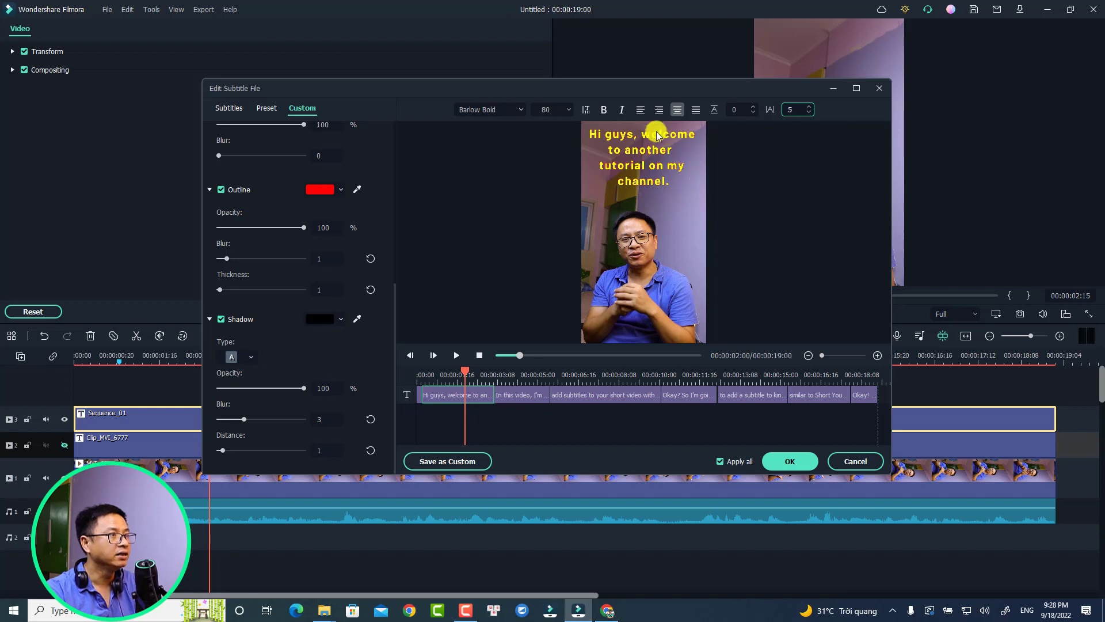
left_click(420, 375)
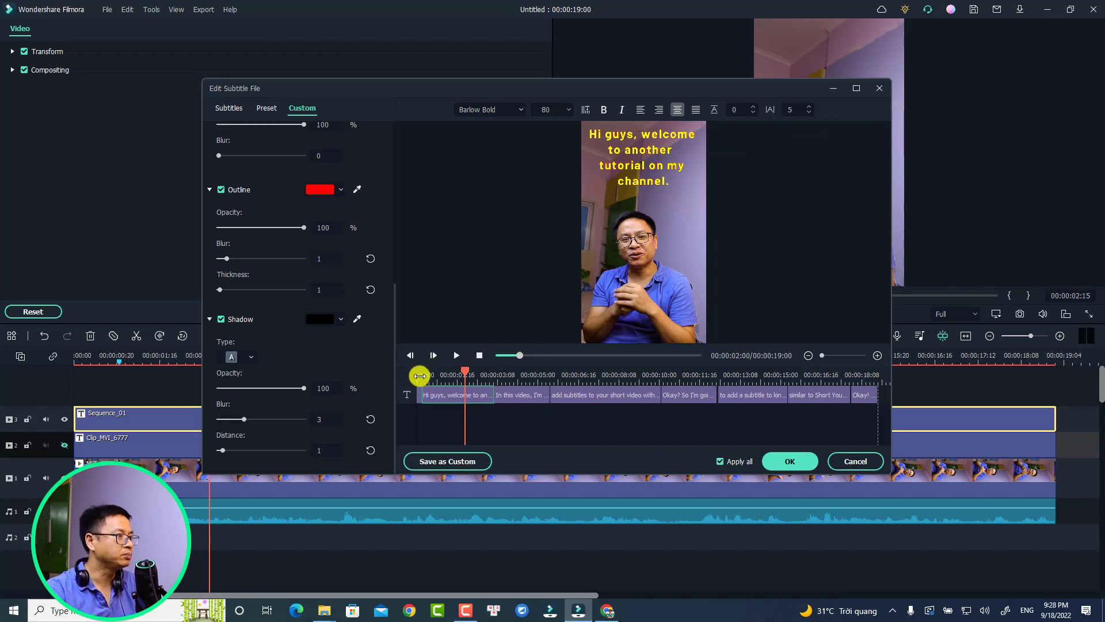
key("space")
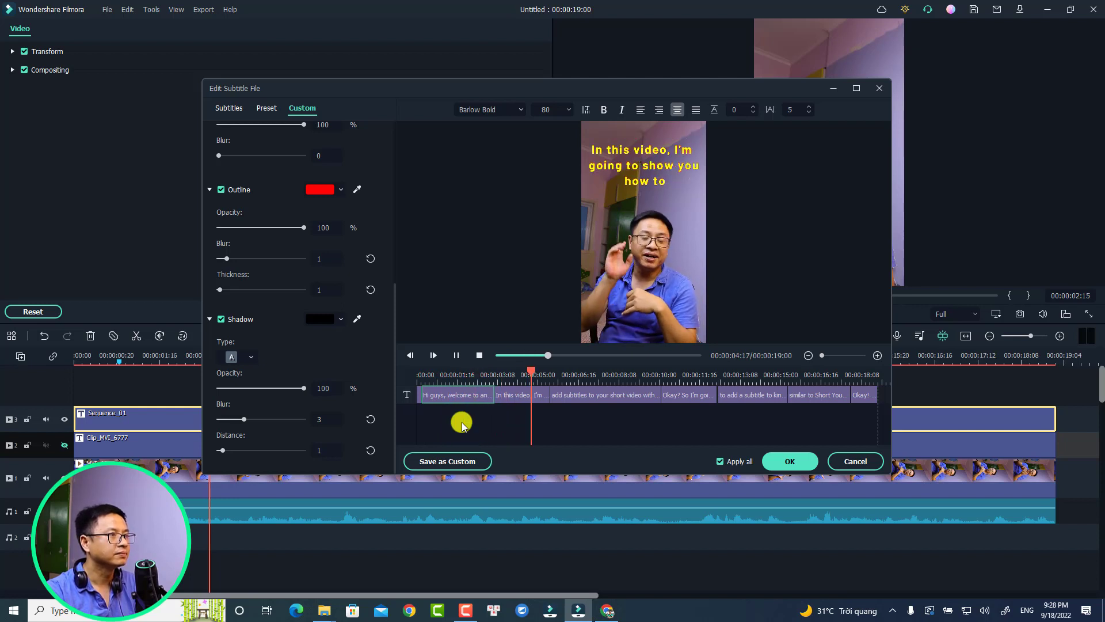
key("space")
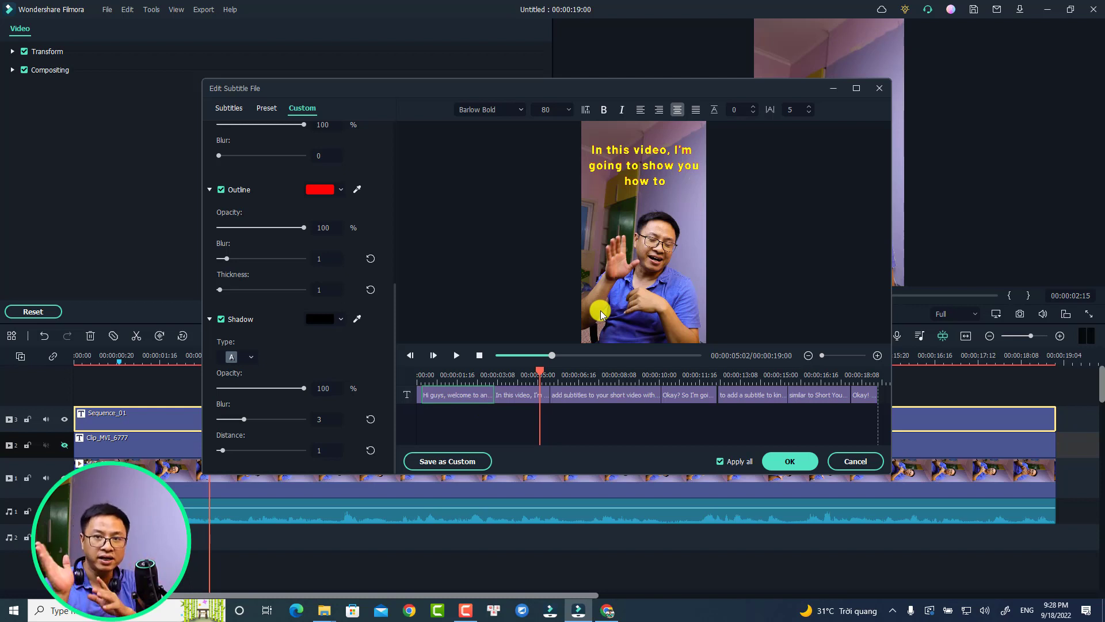
Step: Save the caption style as custom preset 'next subtitle' and close the subtitle editor
left_click(453, 464)
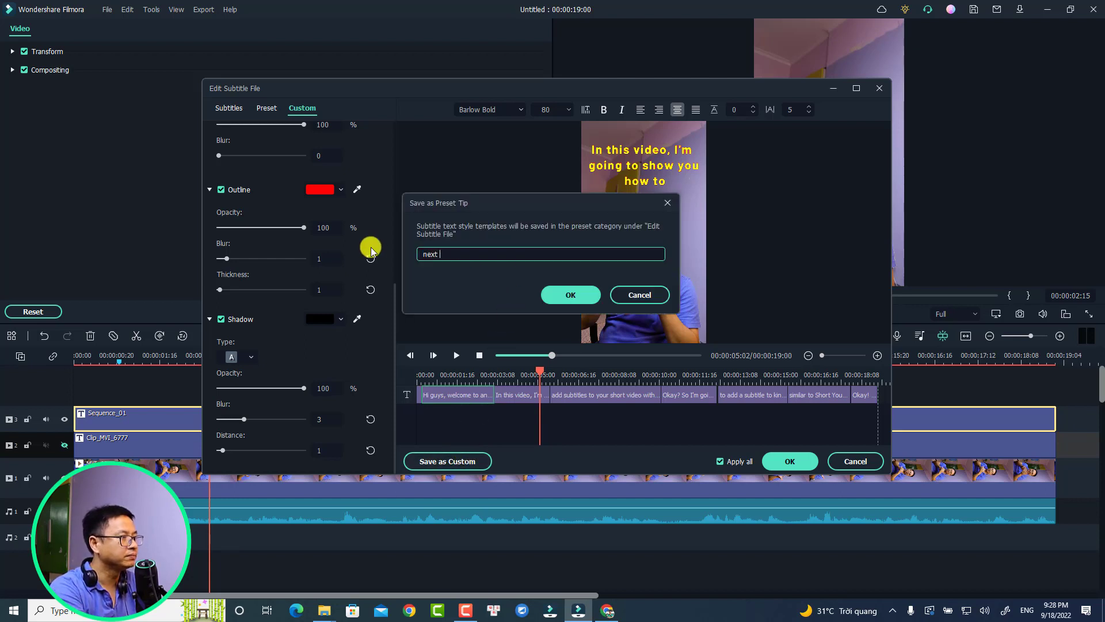
type("next subtitle")
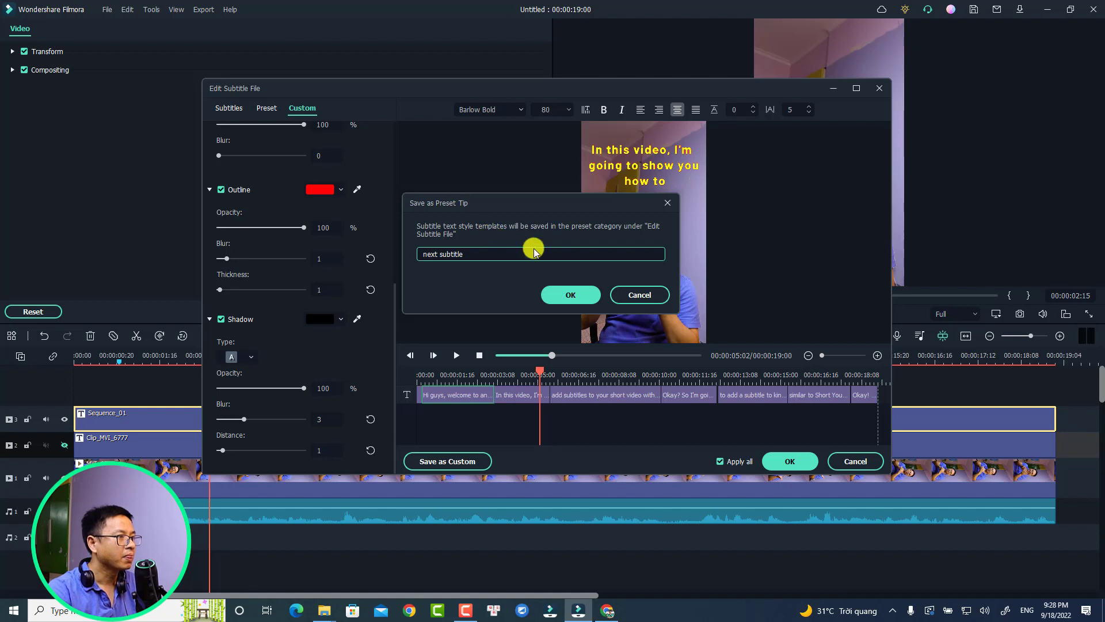
left_click(570, 294)
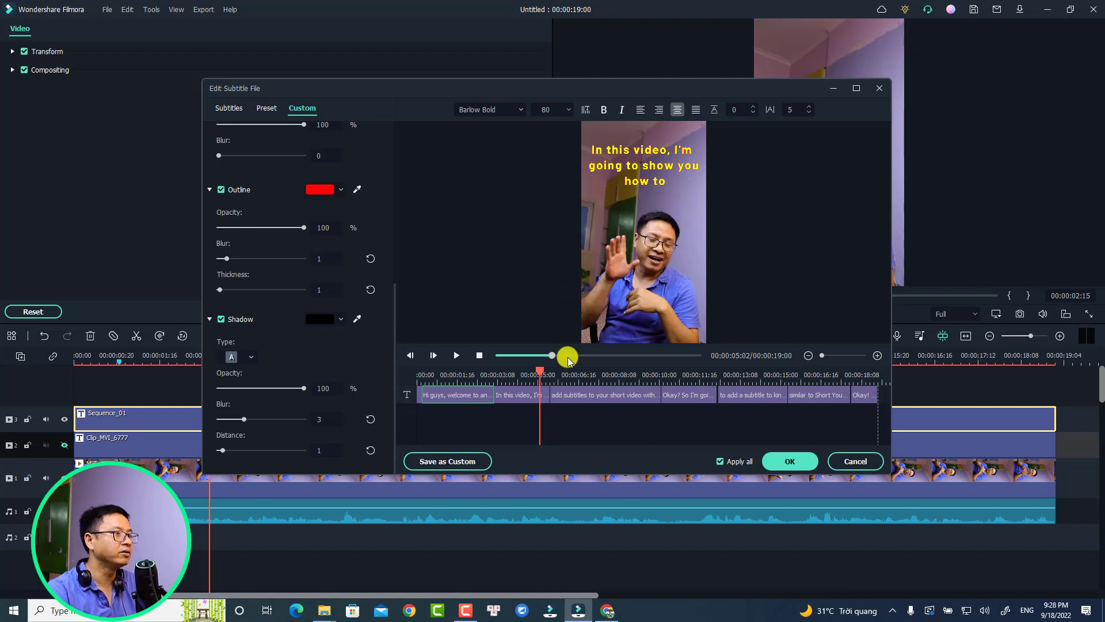
left_click(792, 464)
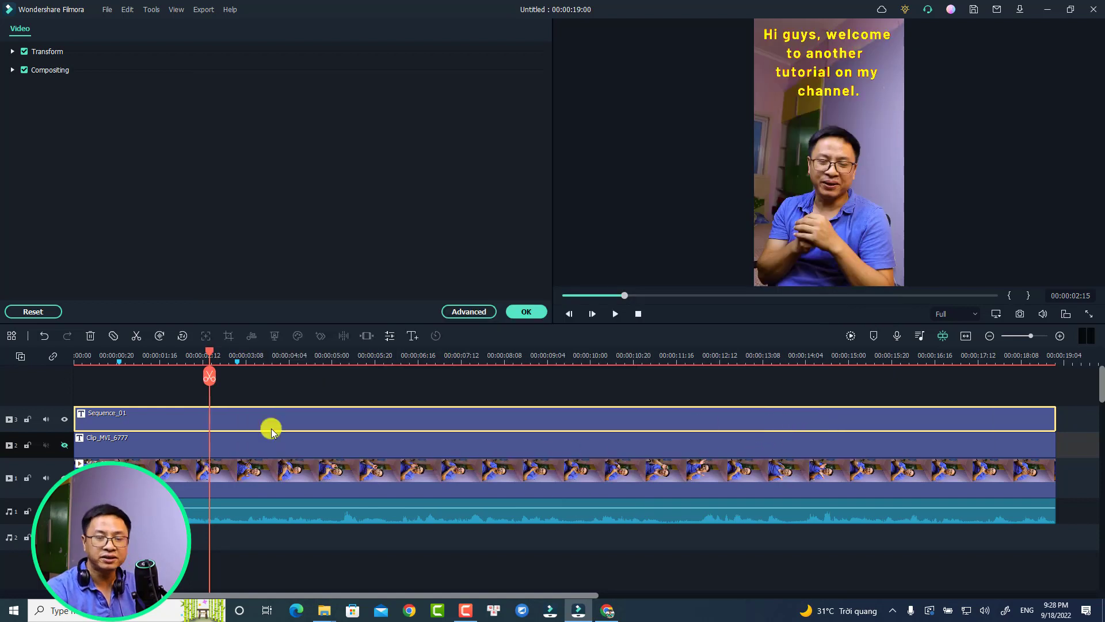
left_click(75, 358)
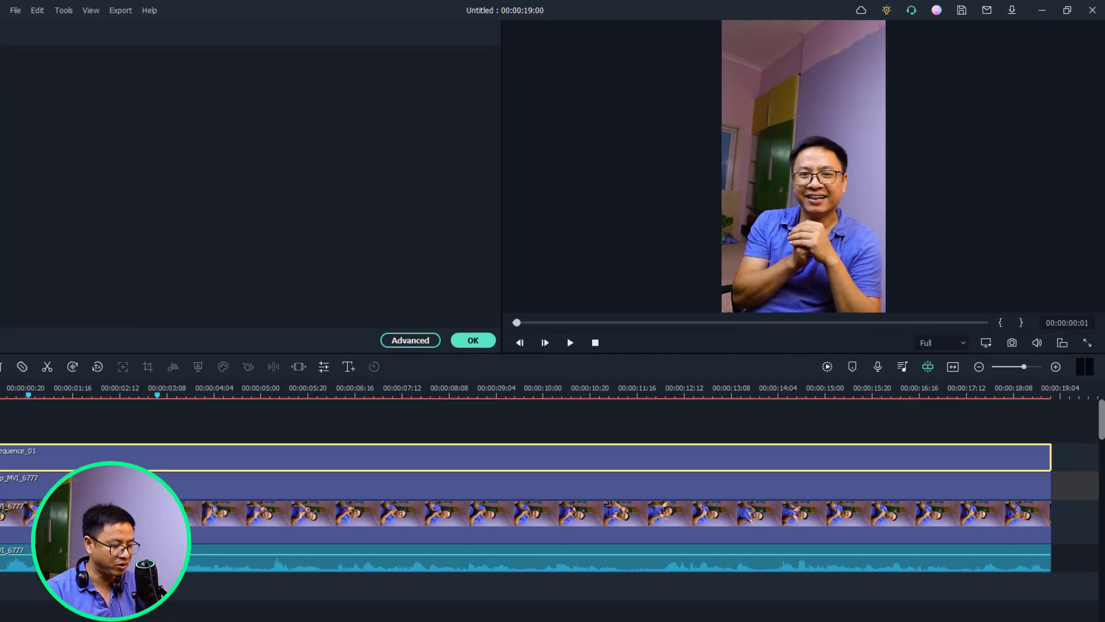
key("space")
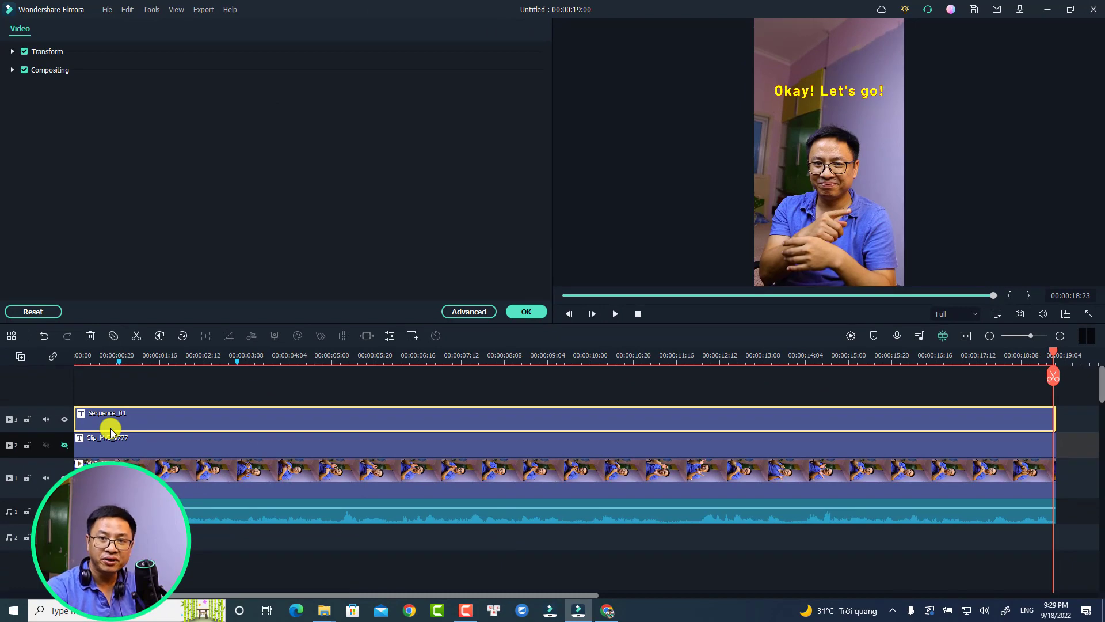
scroll(105, 356, "up", 1)
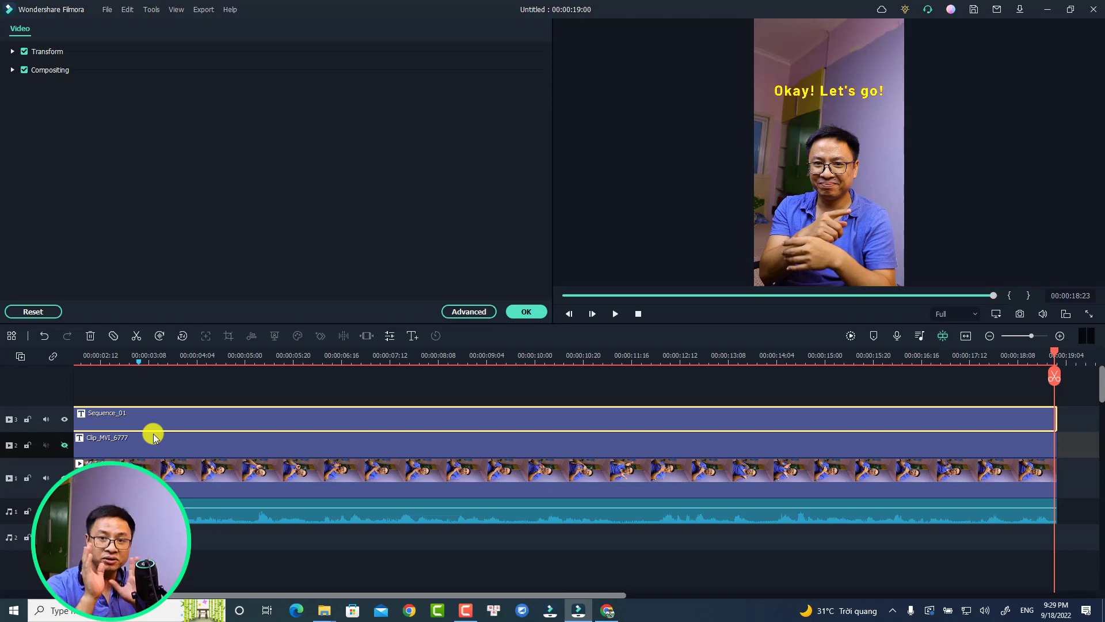
left_click_drag(82, 357, 2, 369)
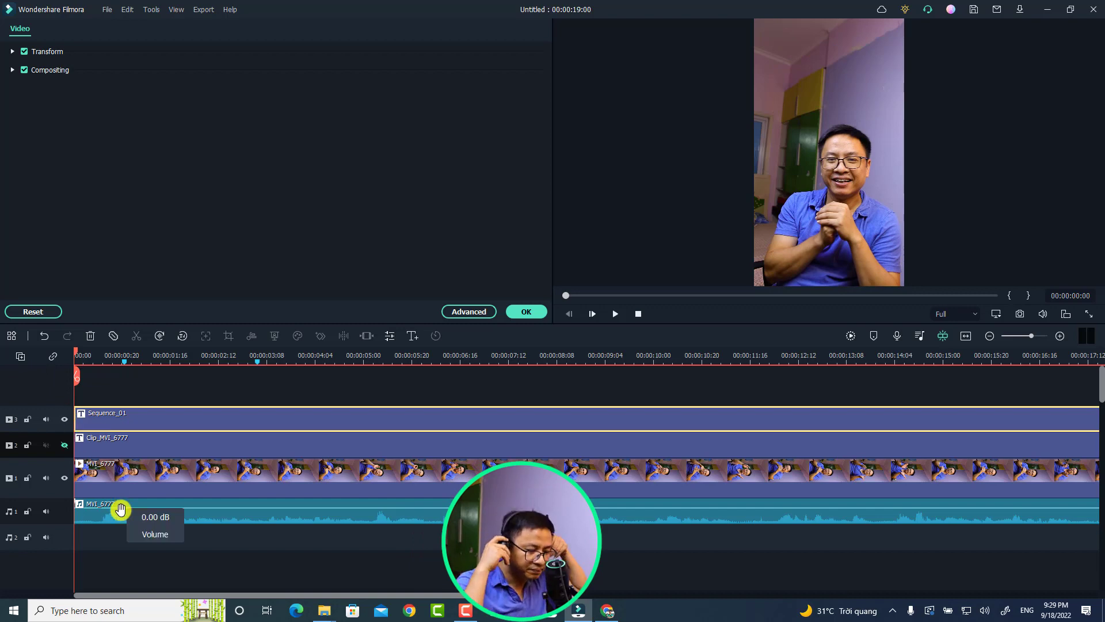
Step: Scrub and play through the opening seconds to preview the styled captions
key("space")
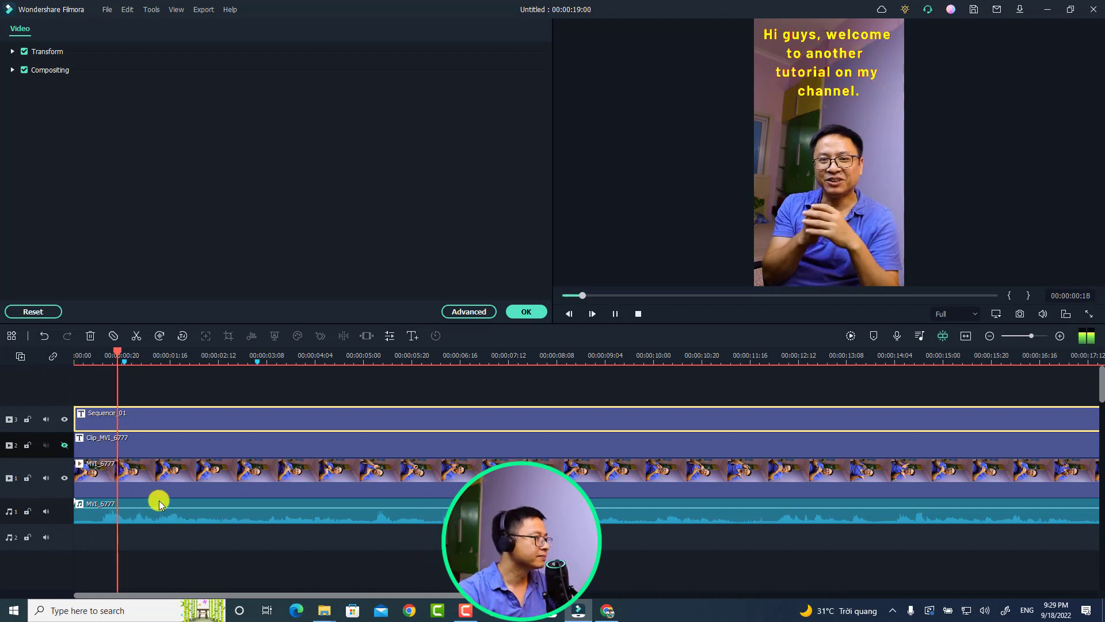
left_click(103, 358)
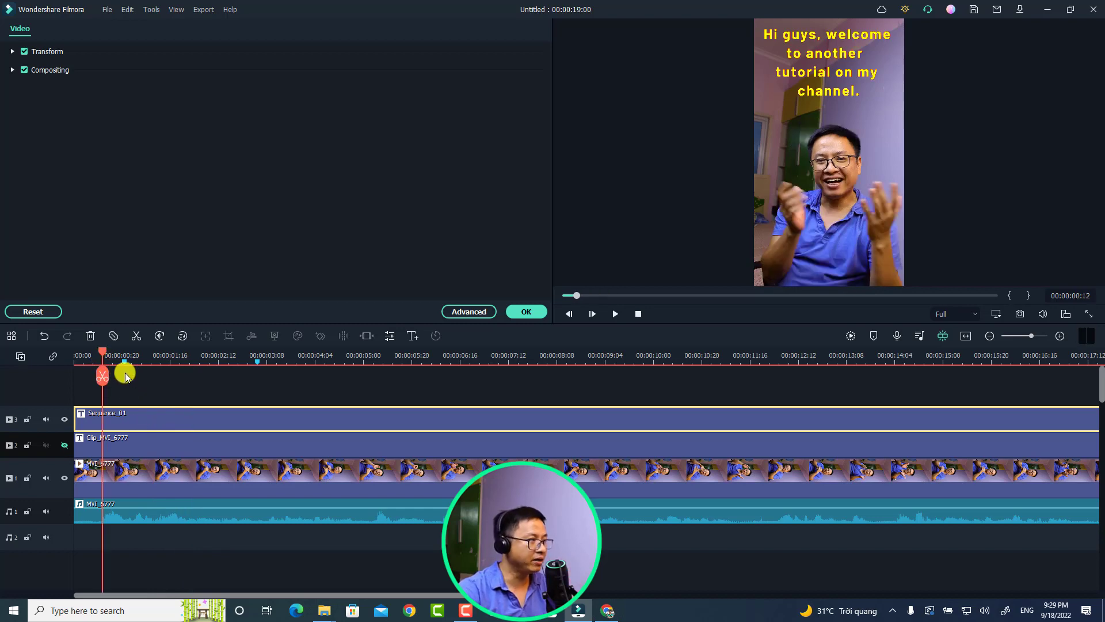
left_click(125, 363)
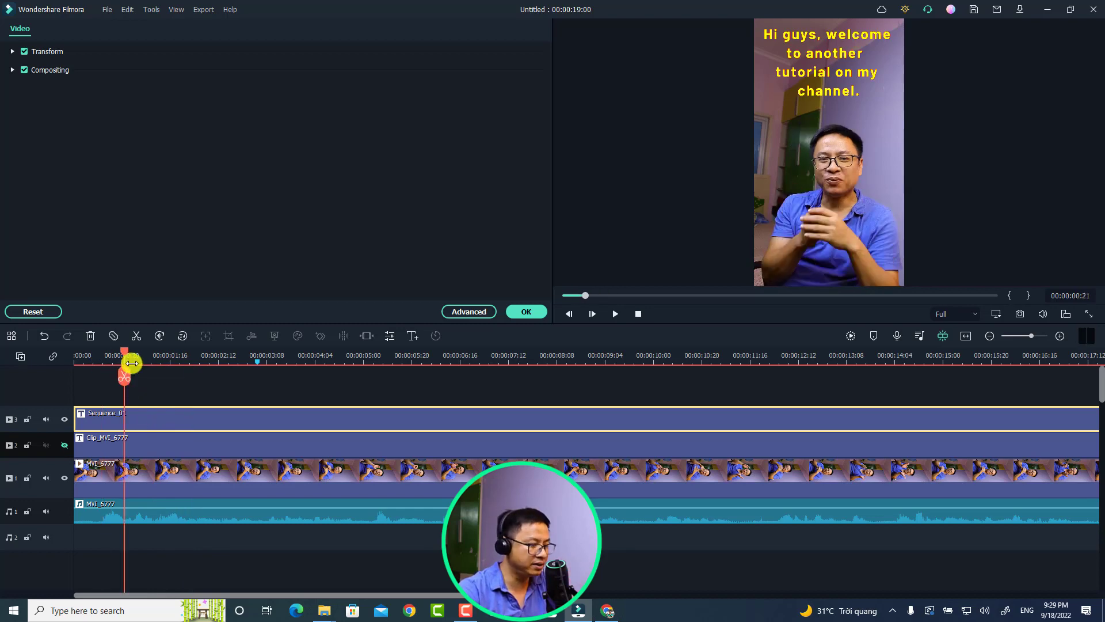
left_click(257, 362)
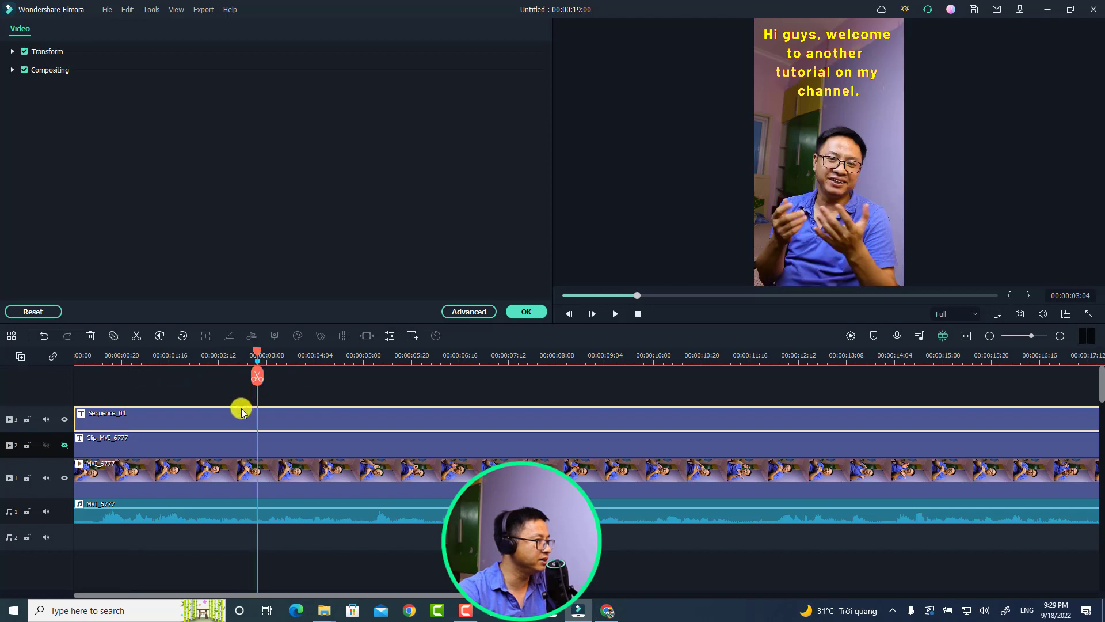
left_click(90, 358)
key("space")
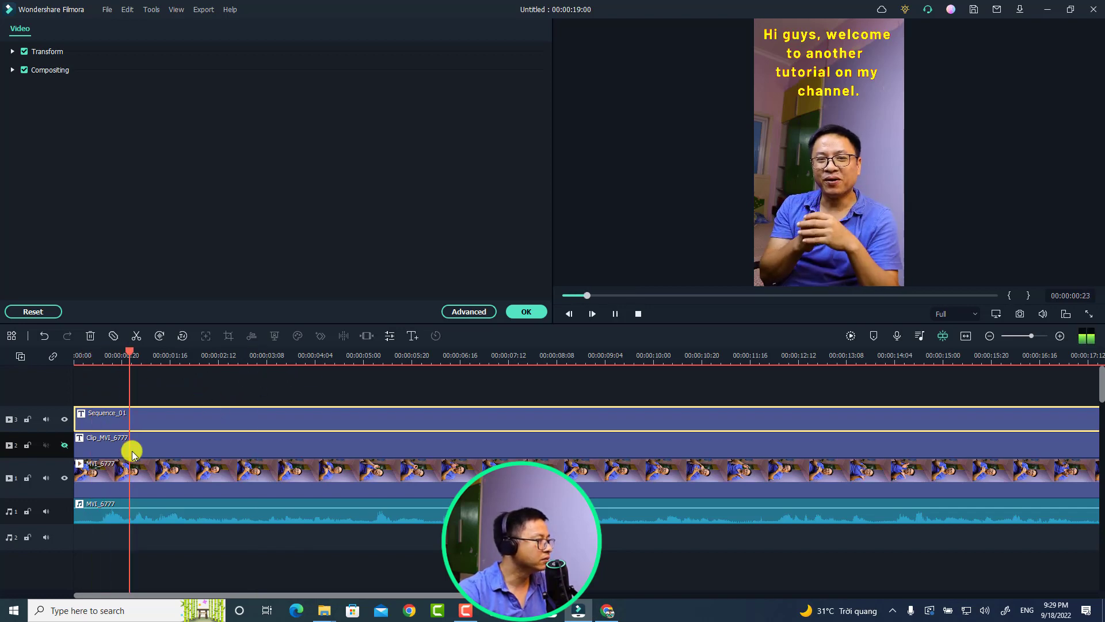
key("space")
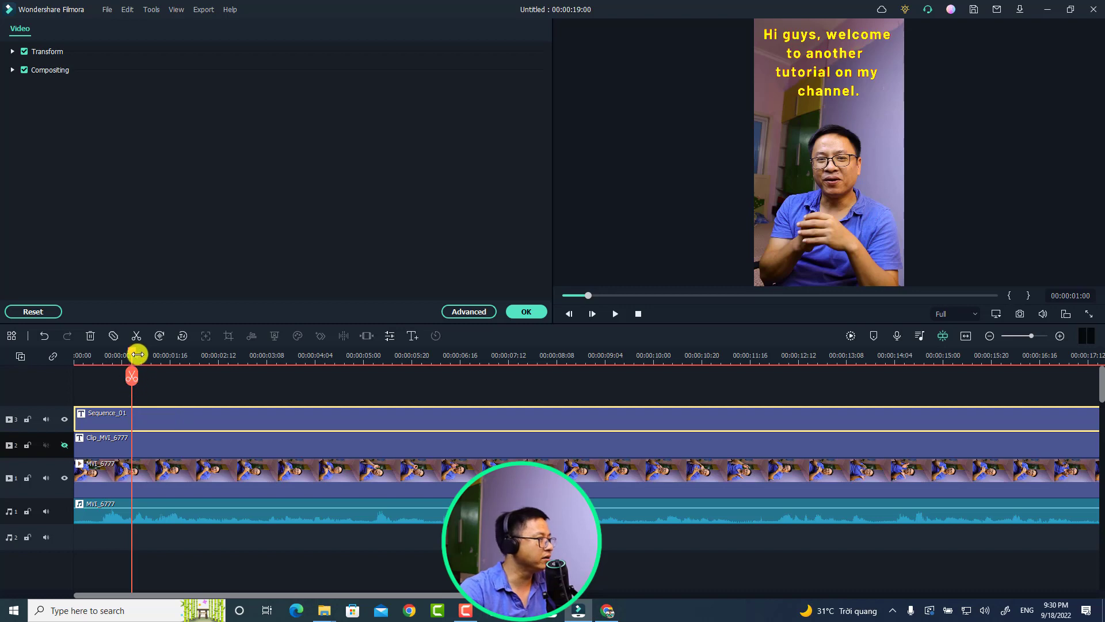
Step: Deselect the Sequence_01 caption clip, review playback past 00:00:03:05, and return to 00:00
left_click(153, 385)
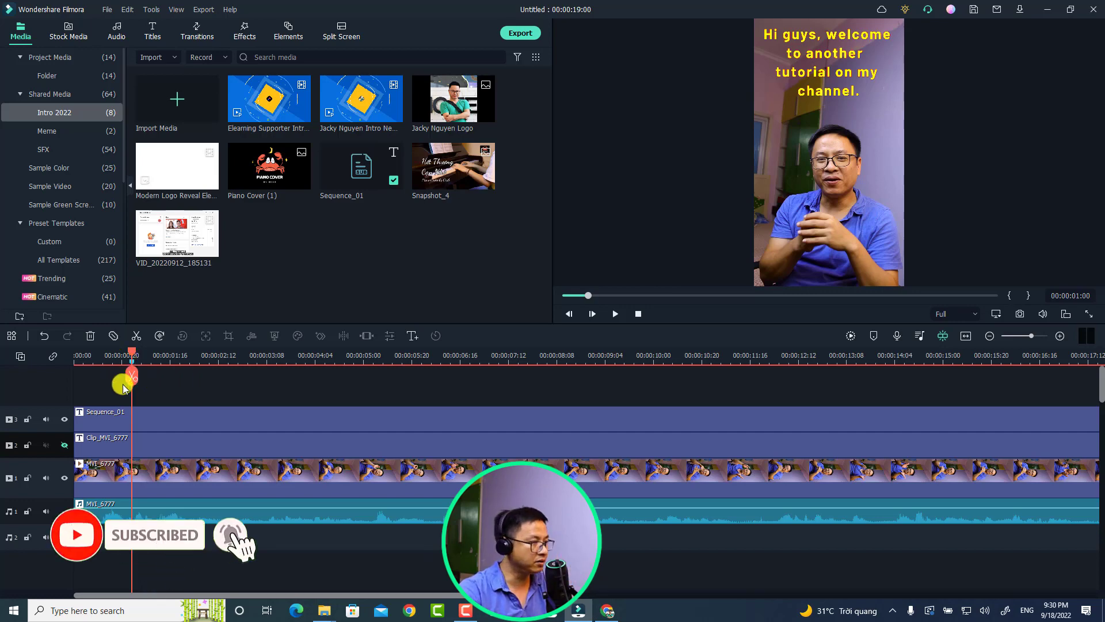
key("space")
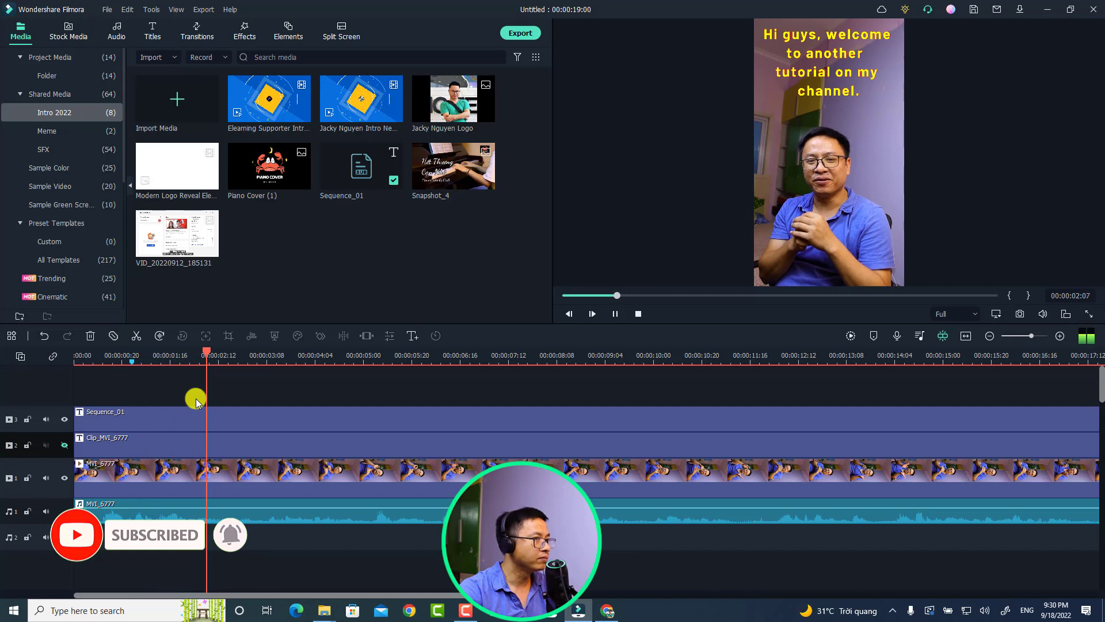
key("space")
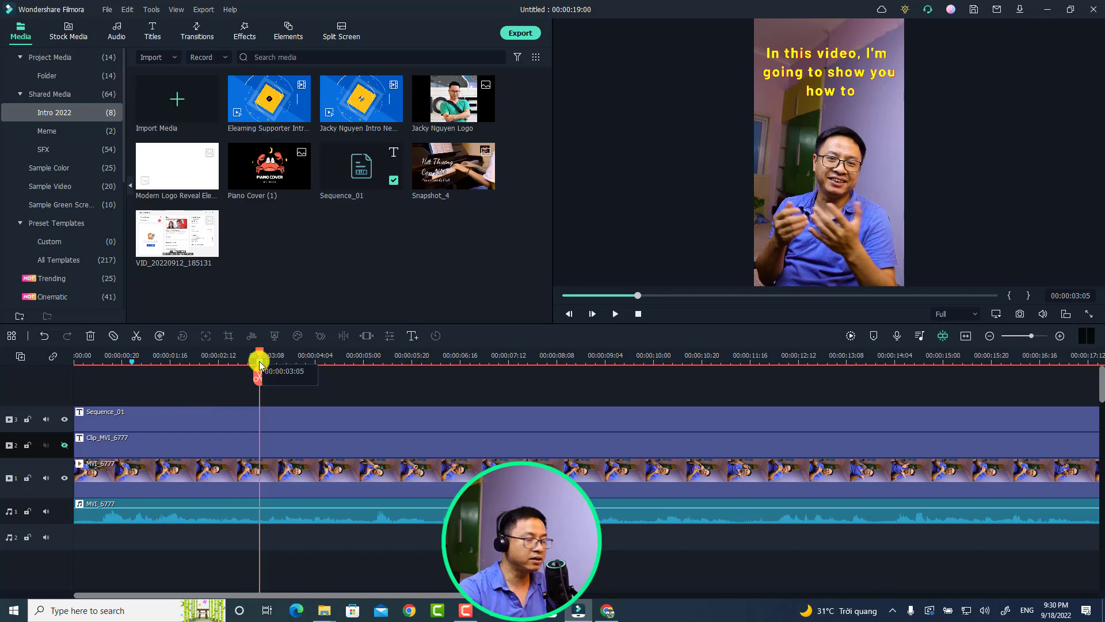
key("space")
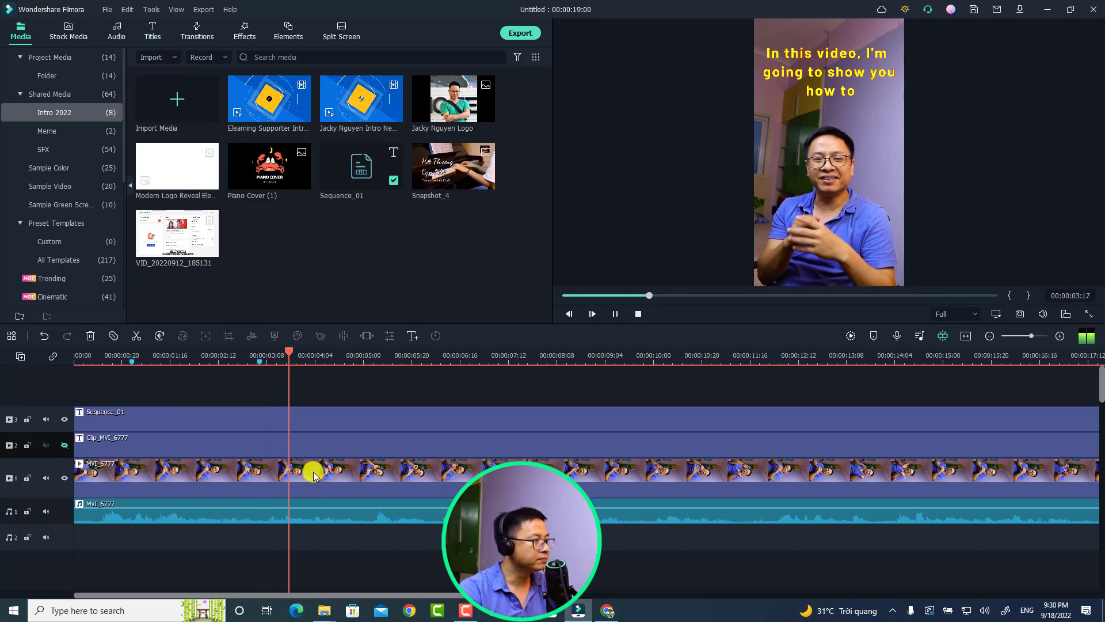
key("space")
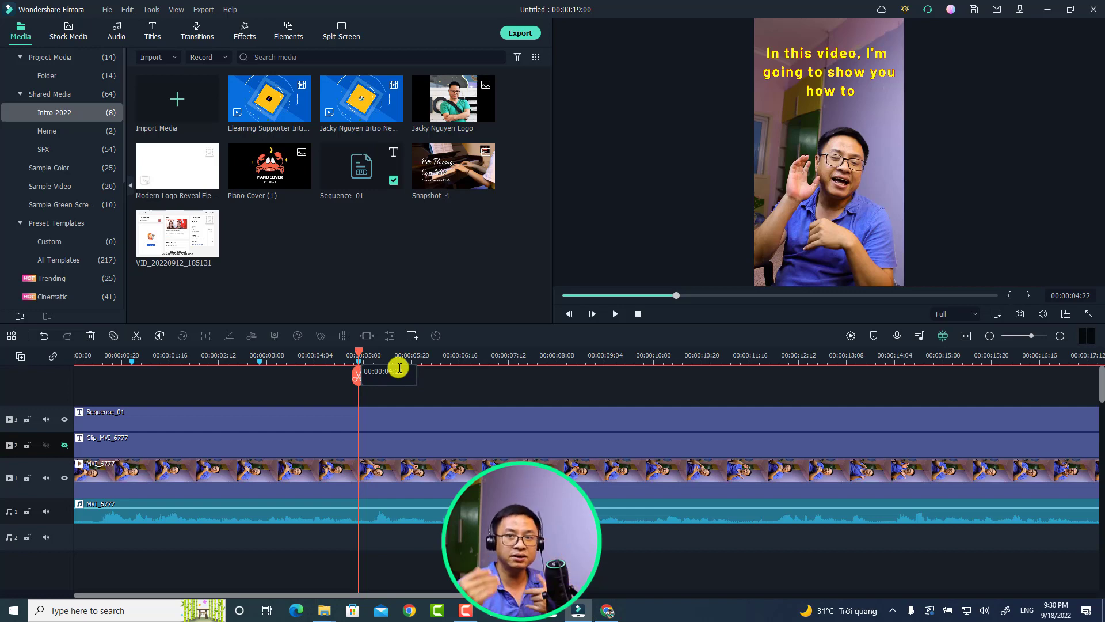
left_click(83, 358)
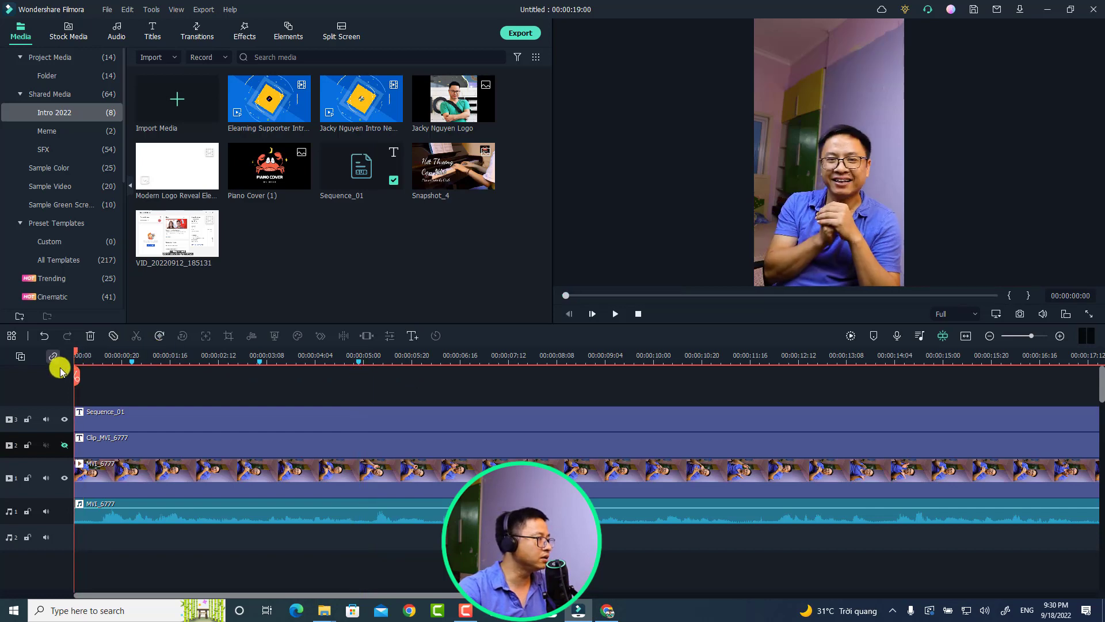
Step: Hide and lock the old caption tracks, then add and select a Basic 1 text clip on top
left_click(63, 419)
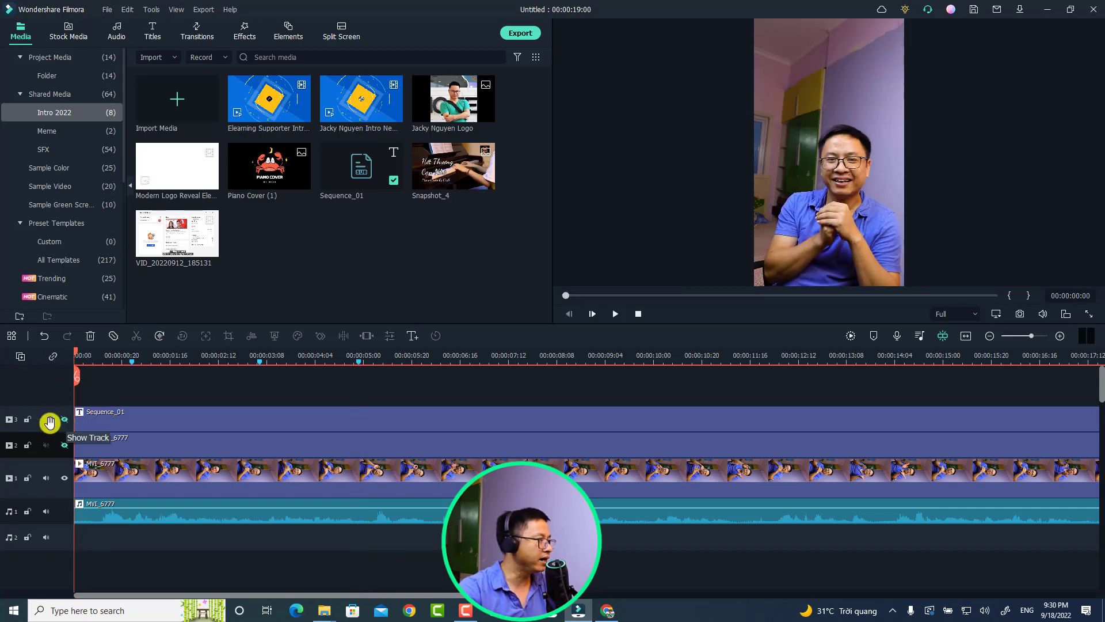
left_click(27, 419)
left_click(29, 446)
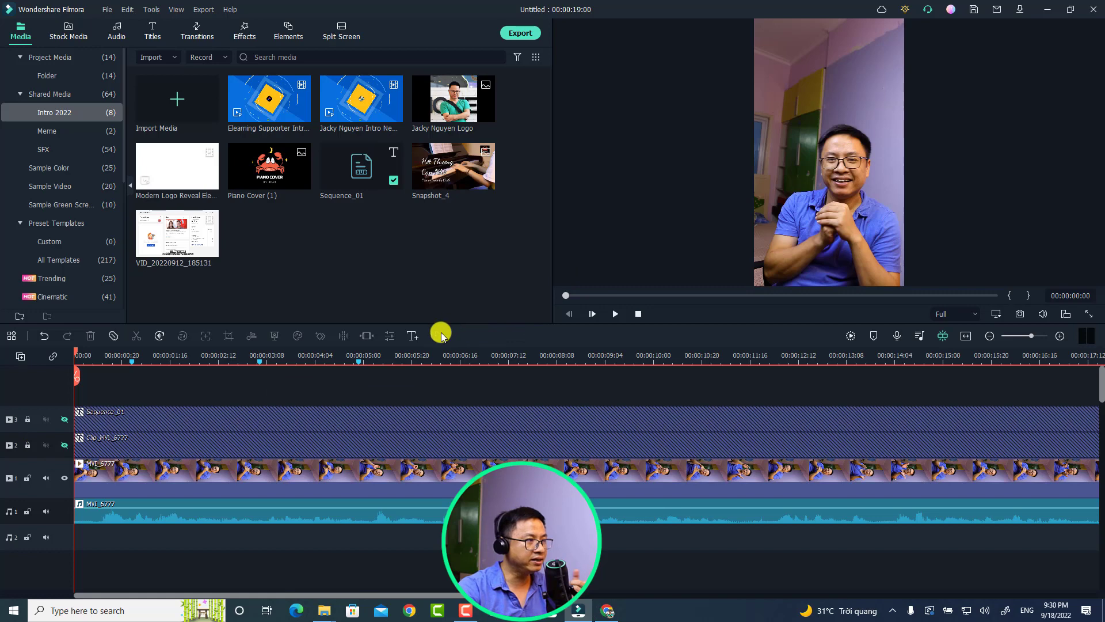
left_click(412, 338)
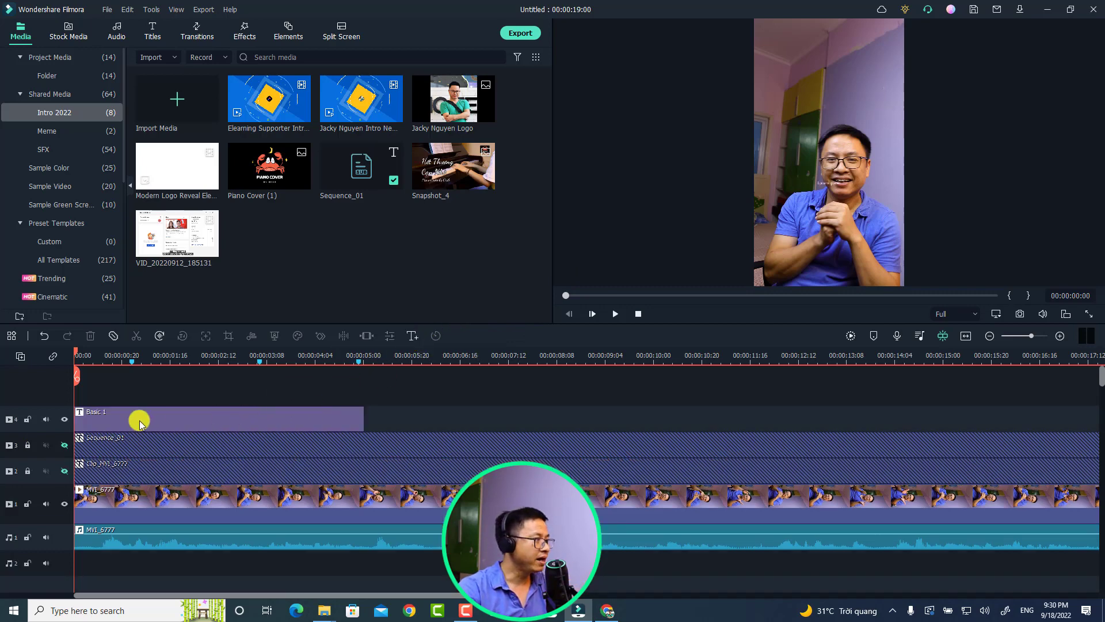
left_click(139, 420)
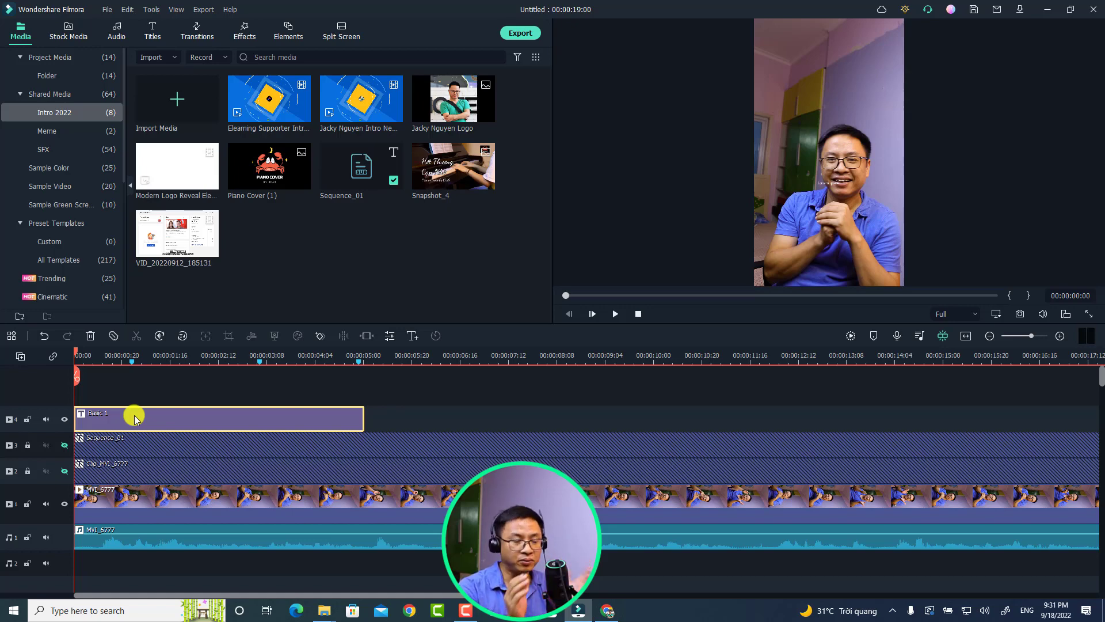
Step: Set the Basic 1 title's text to Barlow Black at size 80 in the advanced editor
double_click(144, 419)
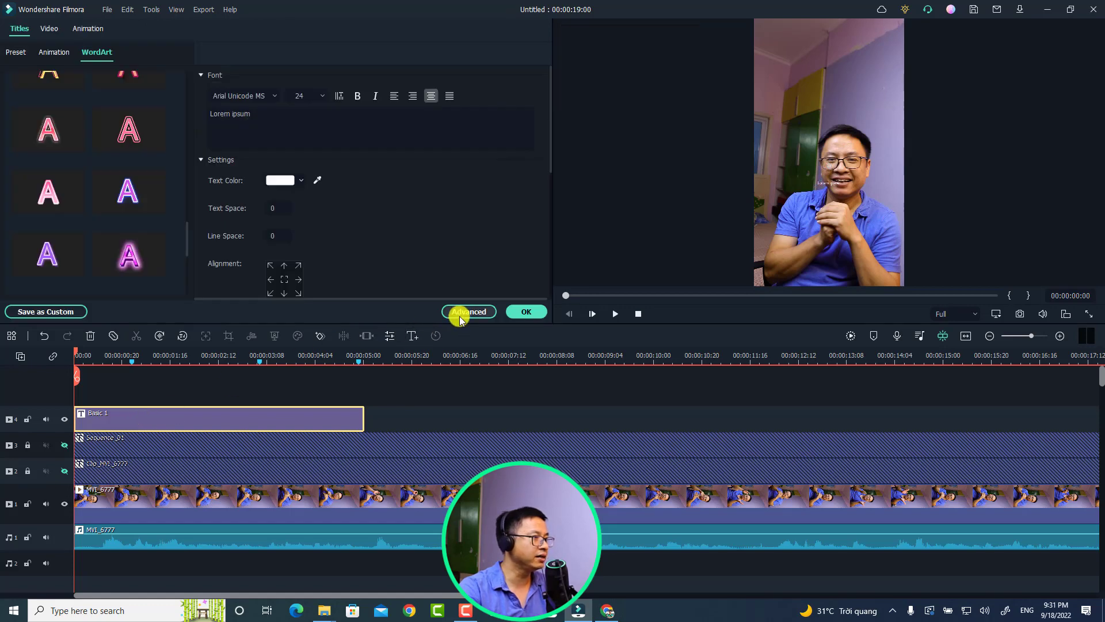
left_click(463, 314)
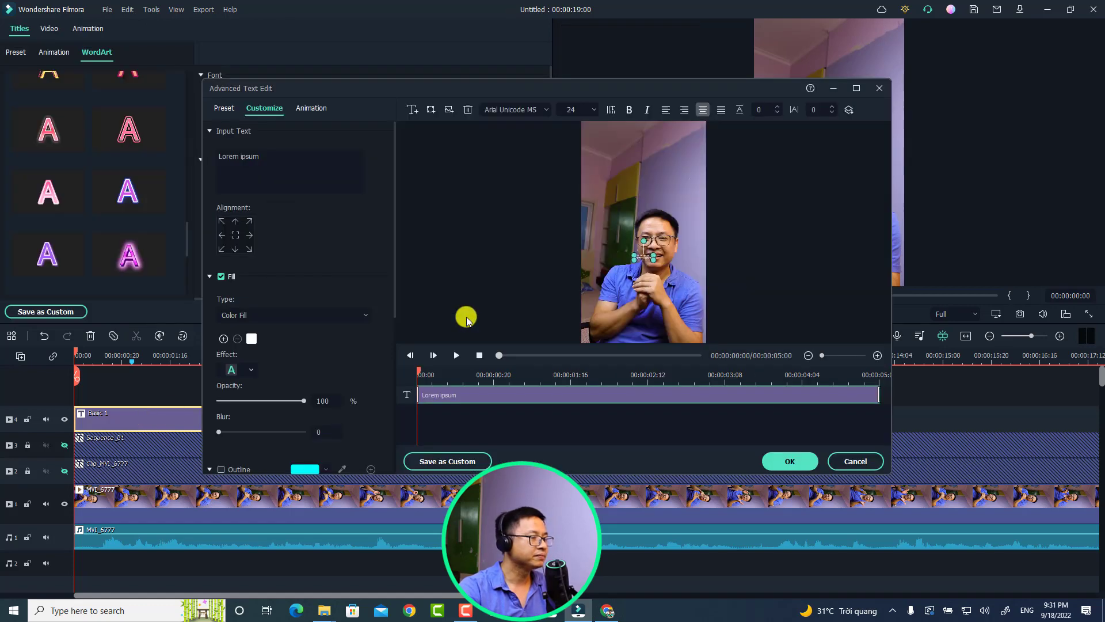
left_click(593, 110)
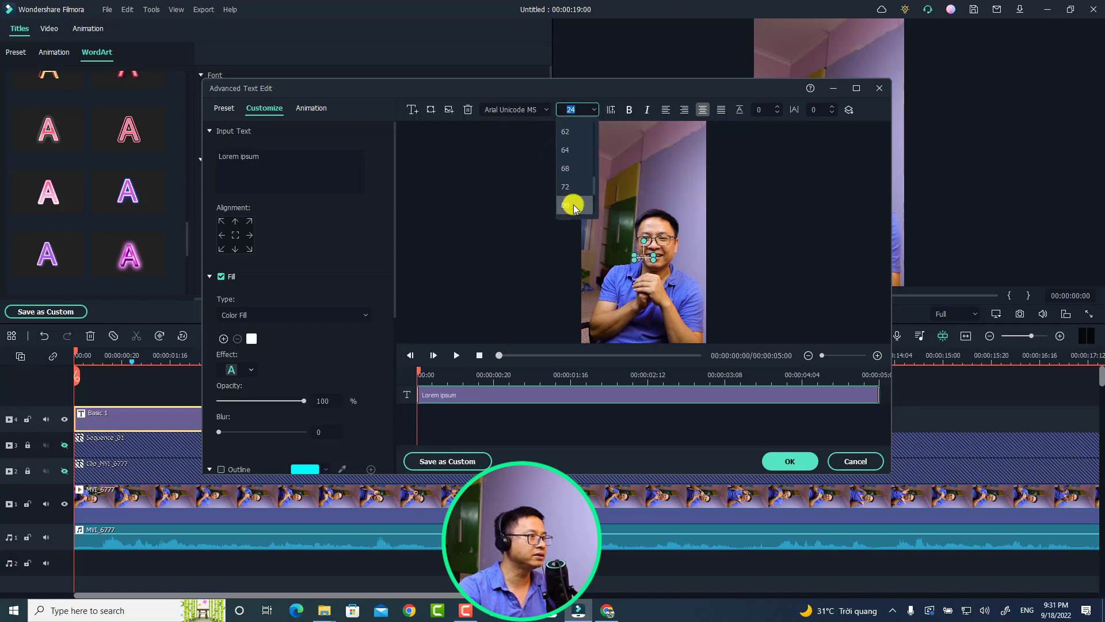
left_click(574, 206)
left_click(514, 111)
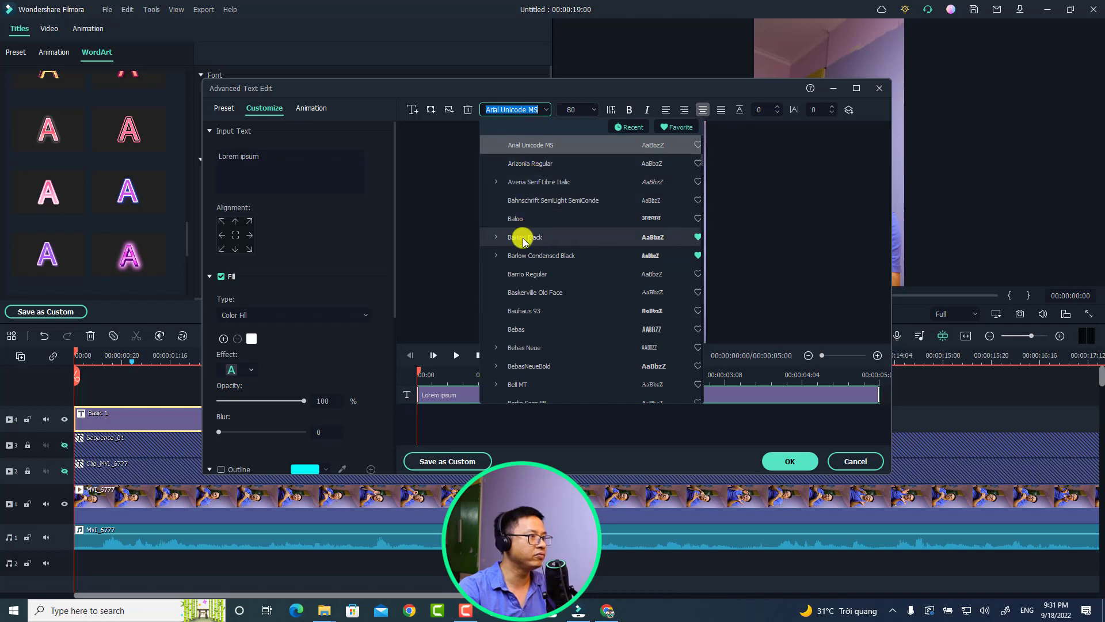
left_click(524, 239)
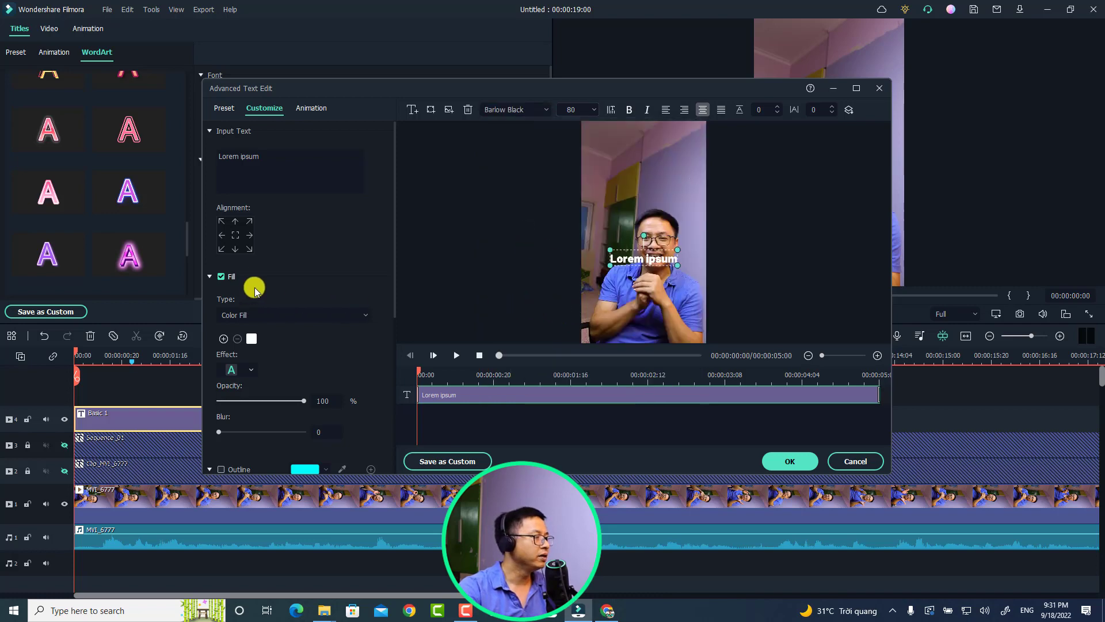
Step: Give the title text a yellow fill and apply the changes
left_click(254, 338)
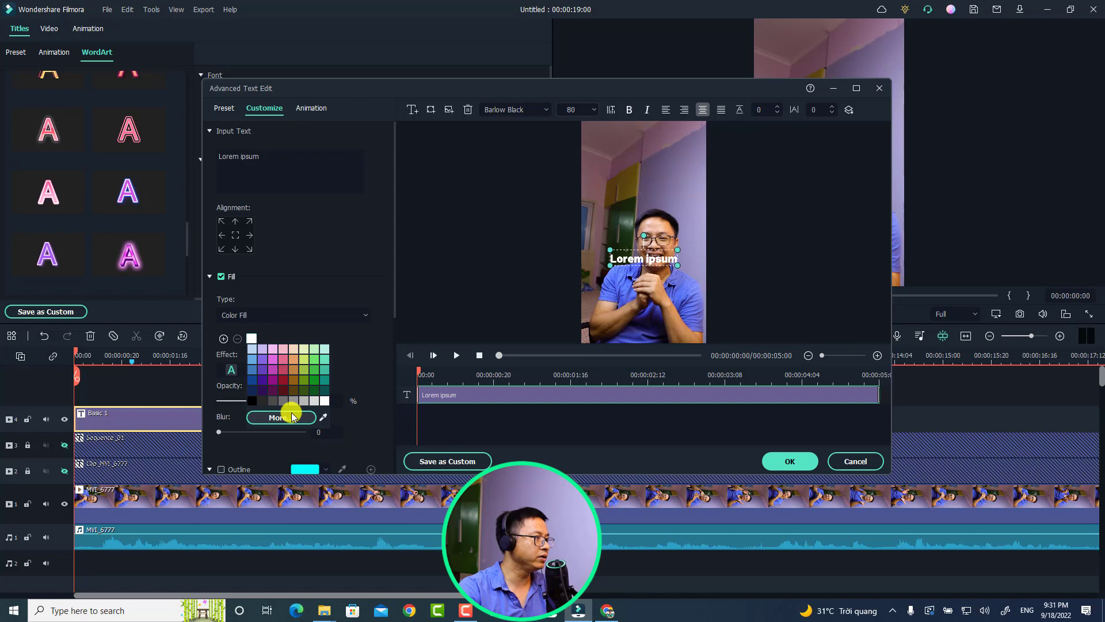
left_click(290, 412)
left_click(254, 338)
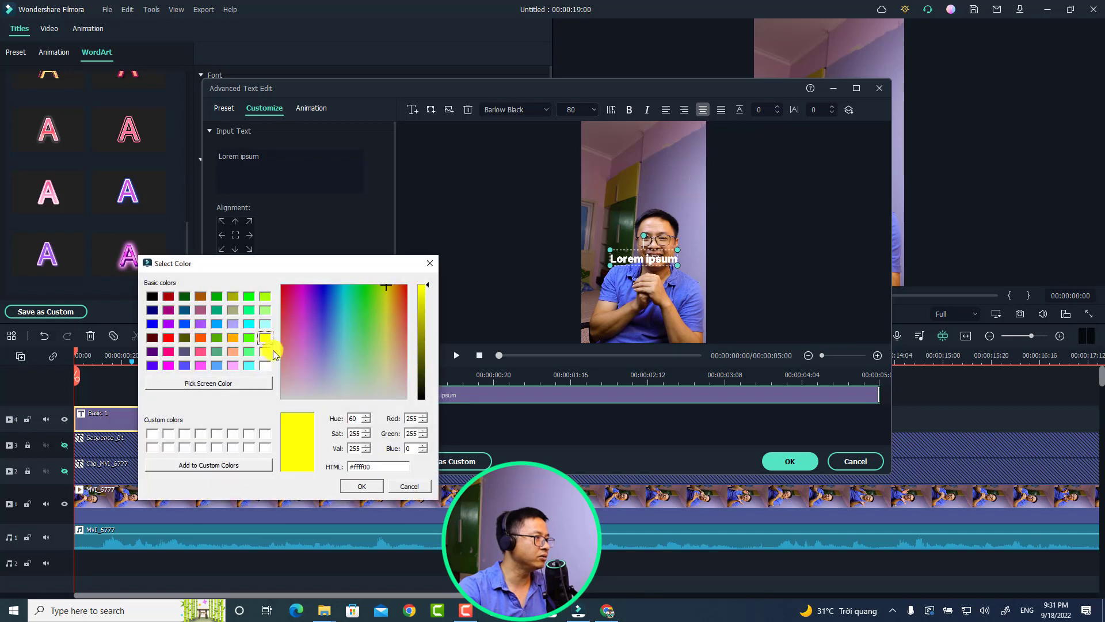
left_click(362, 486)
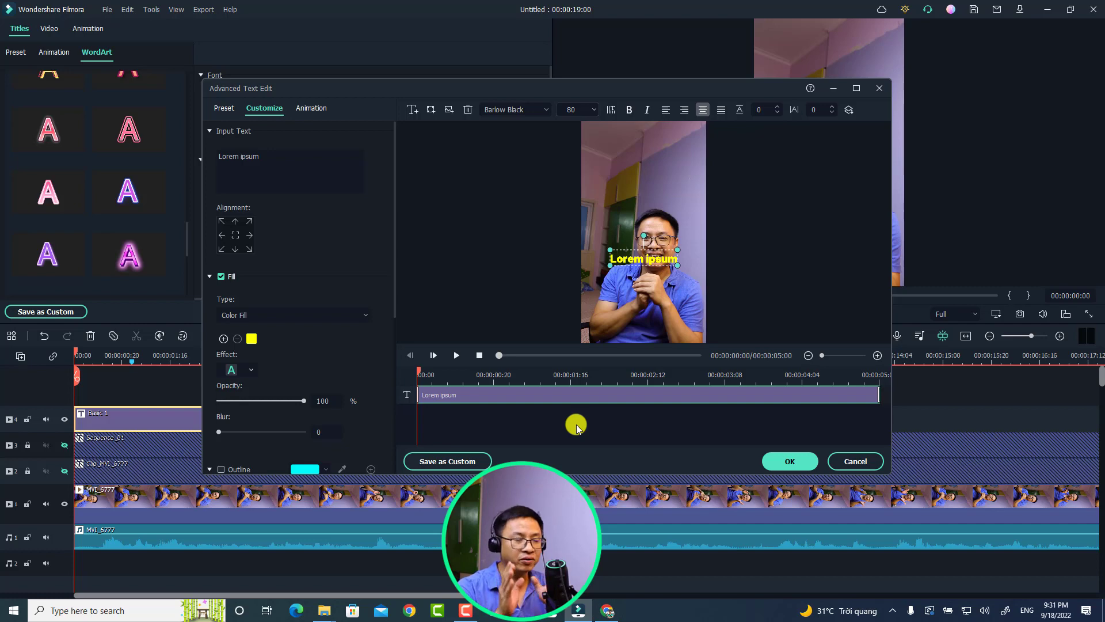
left_click(785, 461)
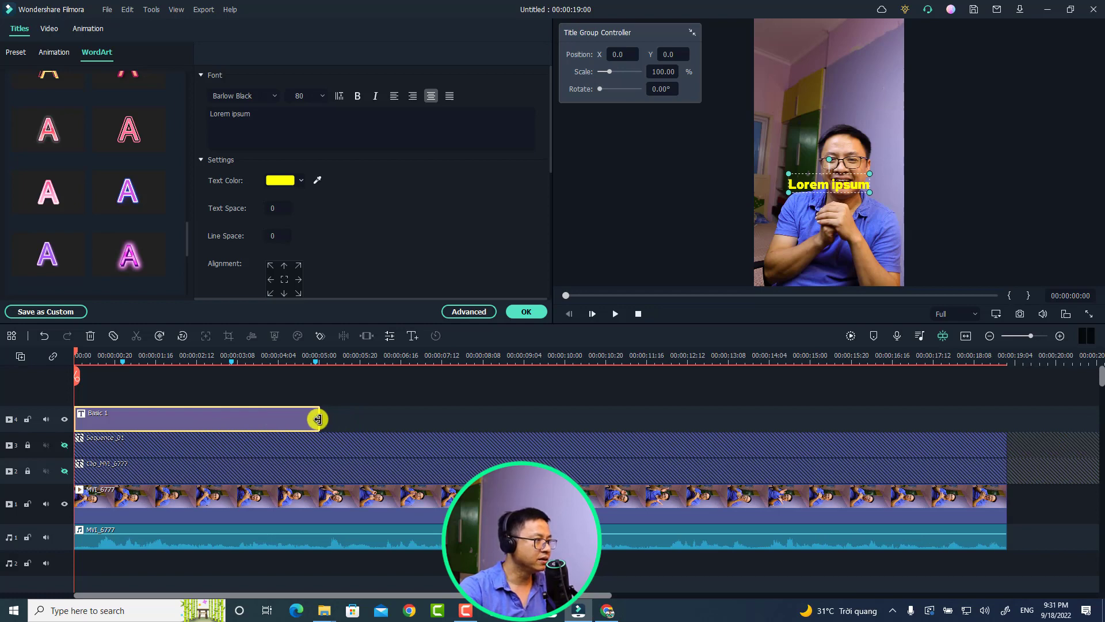
Step: Stretch the Basic 1 title across the whole video and split it at one second and 00:00:03:05
left_click_drag(320, 419, 1006, 423)
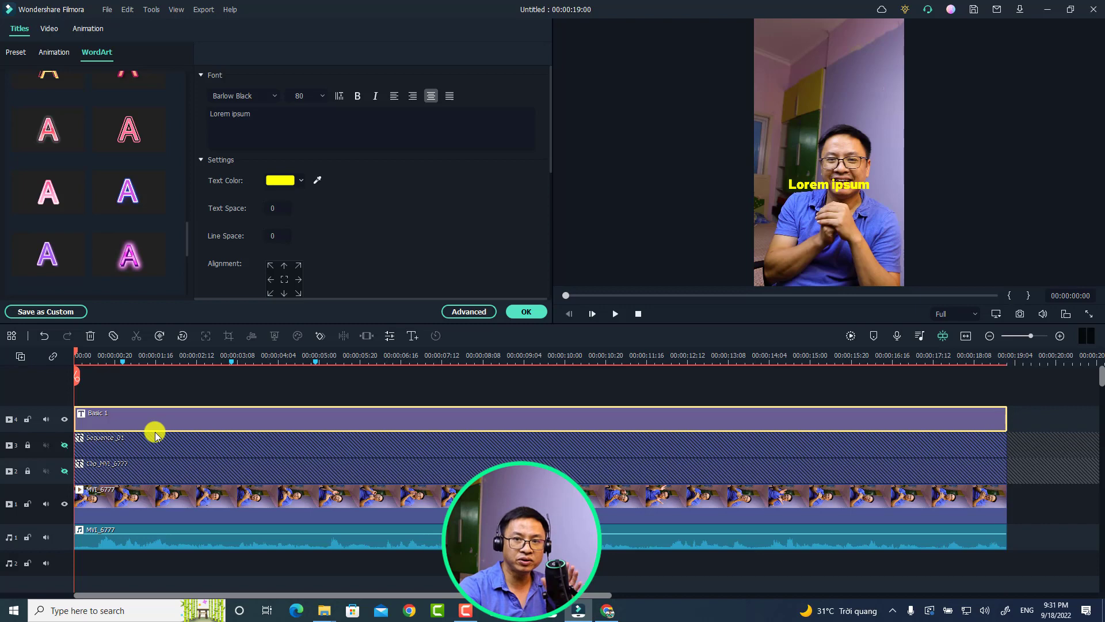
left_click(122, 355)
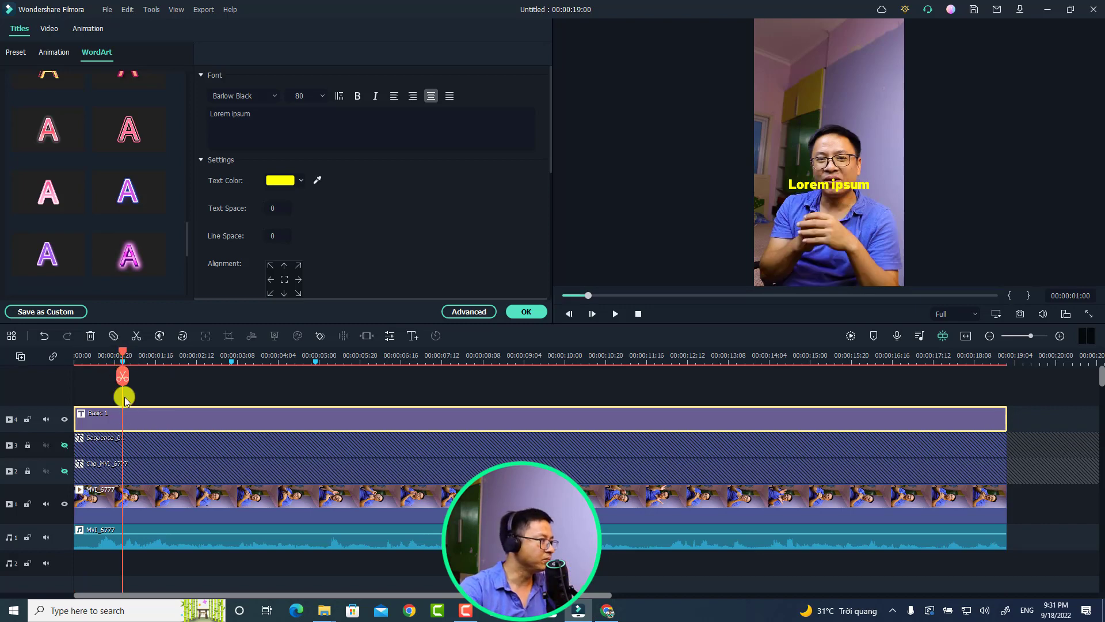
left_click(123, 375)
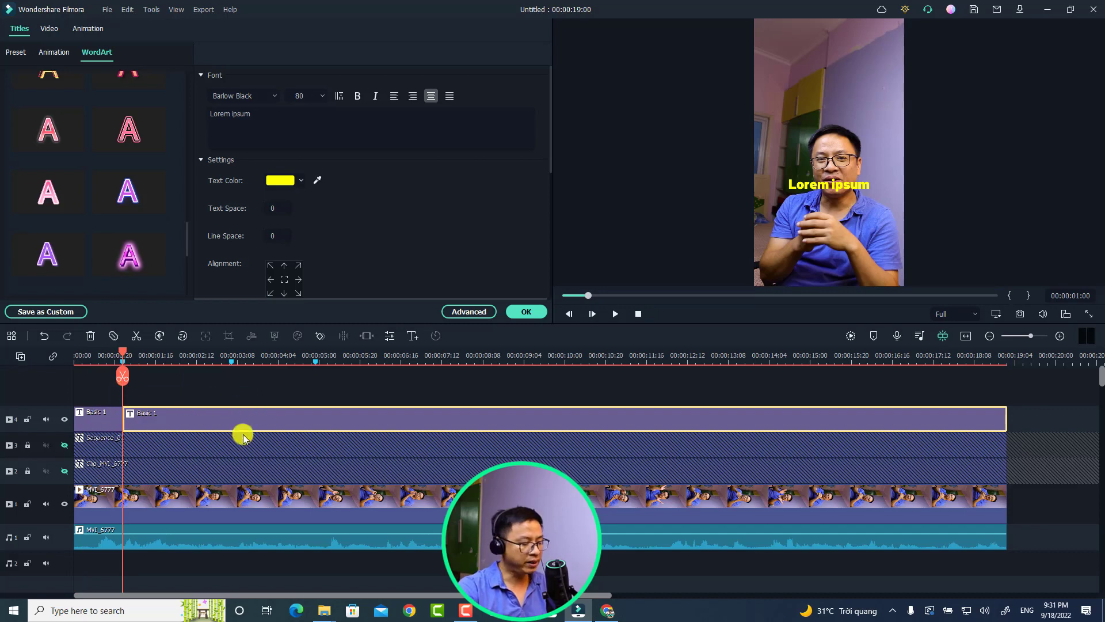
key("space")
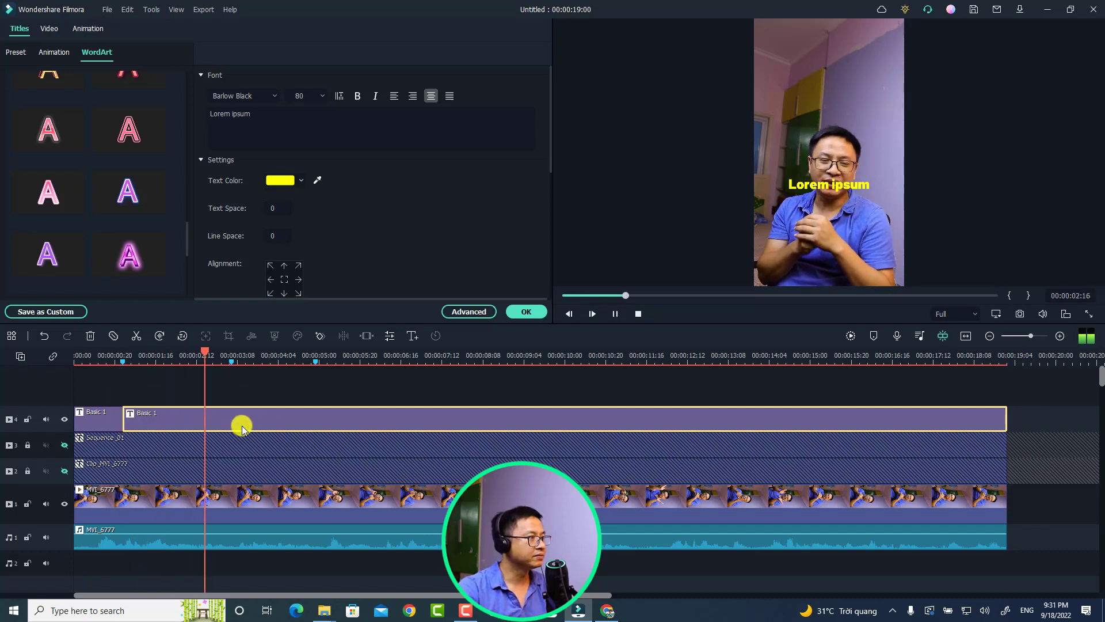
key("space")
left_click(231, 356)
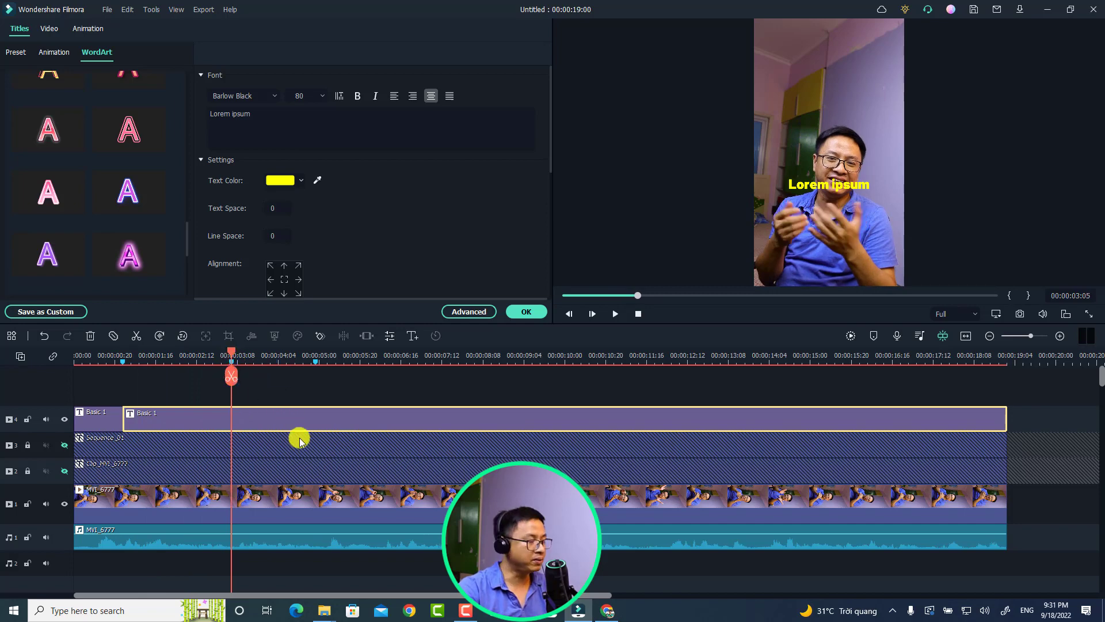
left_click(231, 376)
Step: Split the remaining title clip at about 00:00:04:23 and select the first title clip
left_click(208, 422)
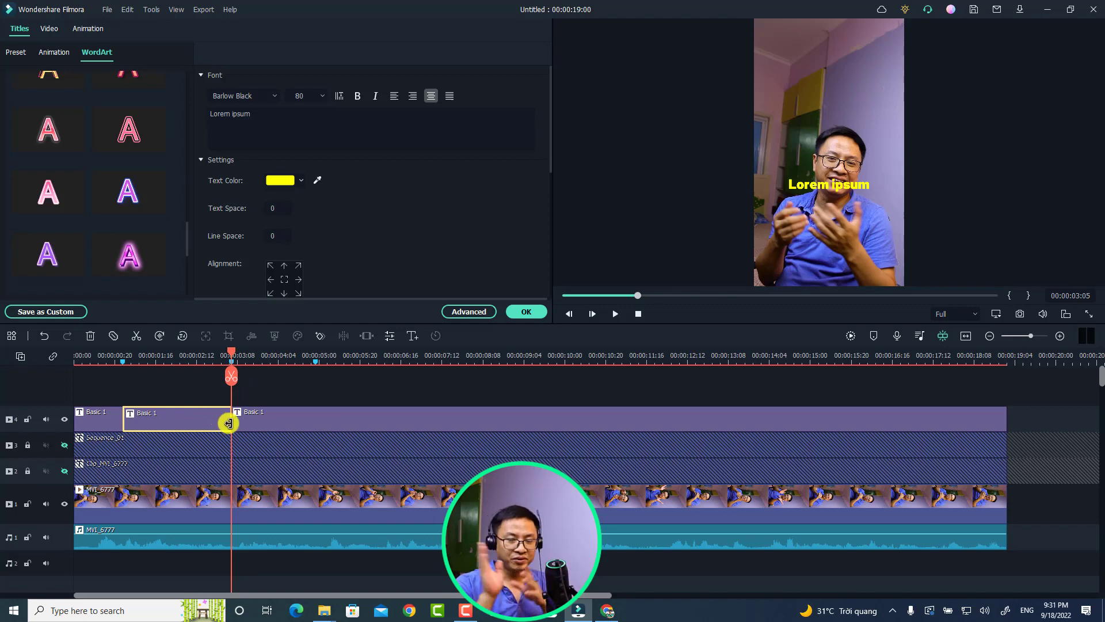
left_click(316, 355)
left_click(318, 413)
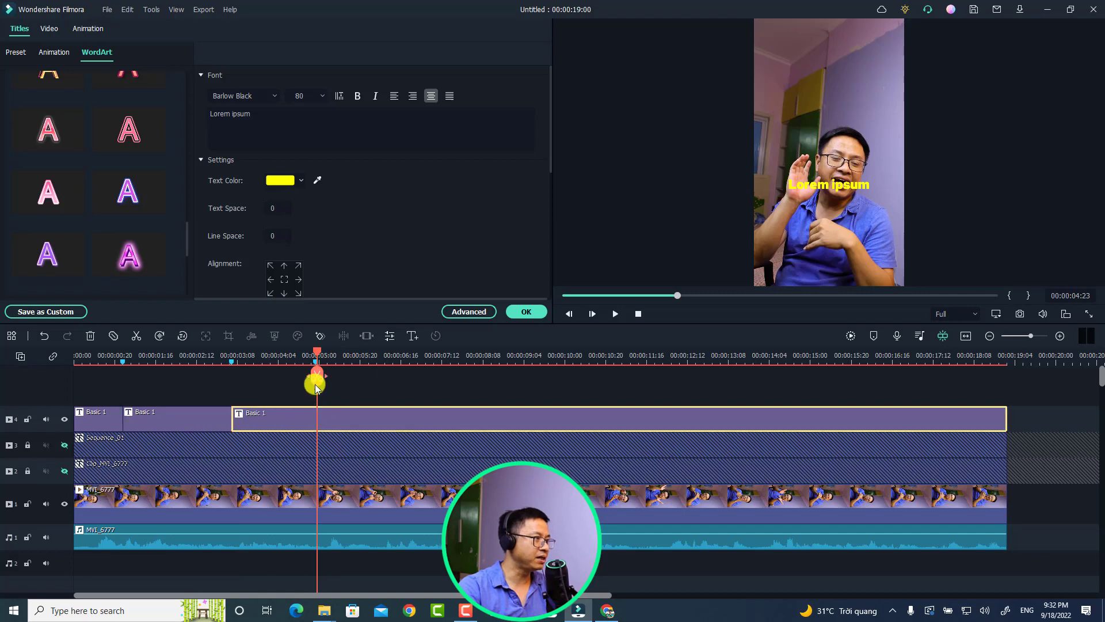
left_click(317, 376)
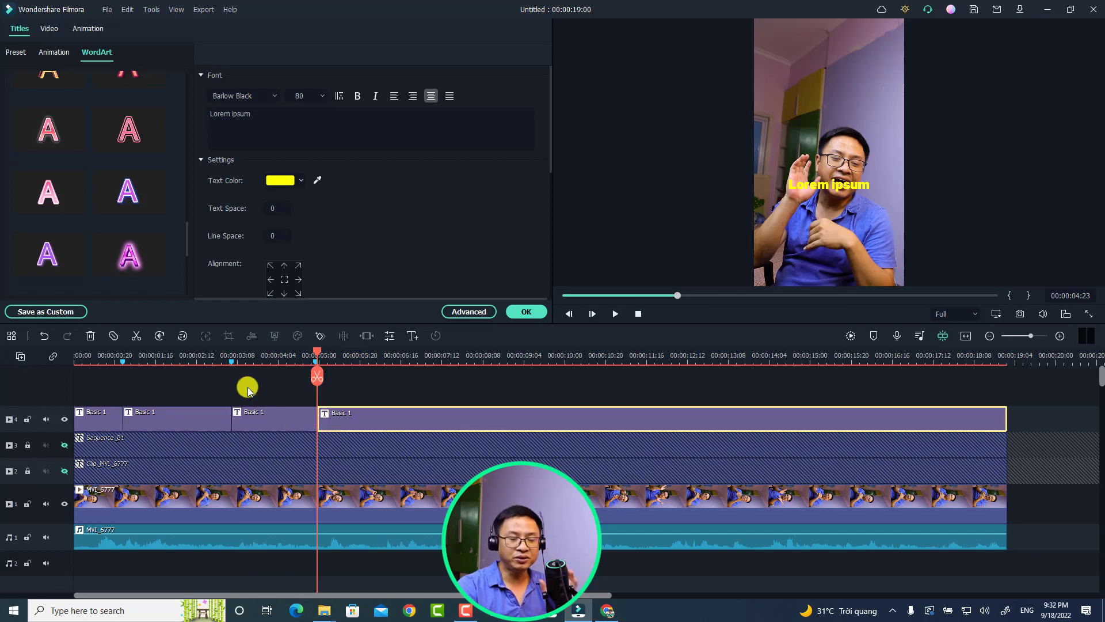
left_click(100, 356)
left_click(105, 417)
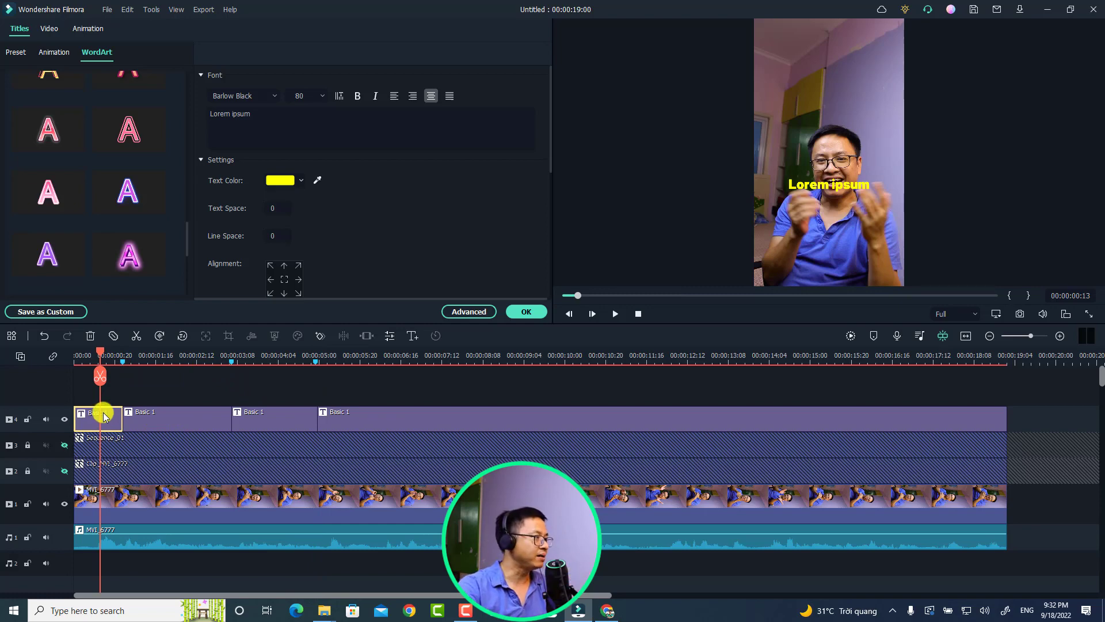
Step: Change the first caption to 'Hi Guys!', move it to the top of the frame, and preview
left_click(280, 124)
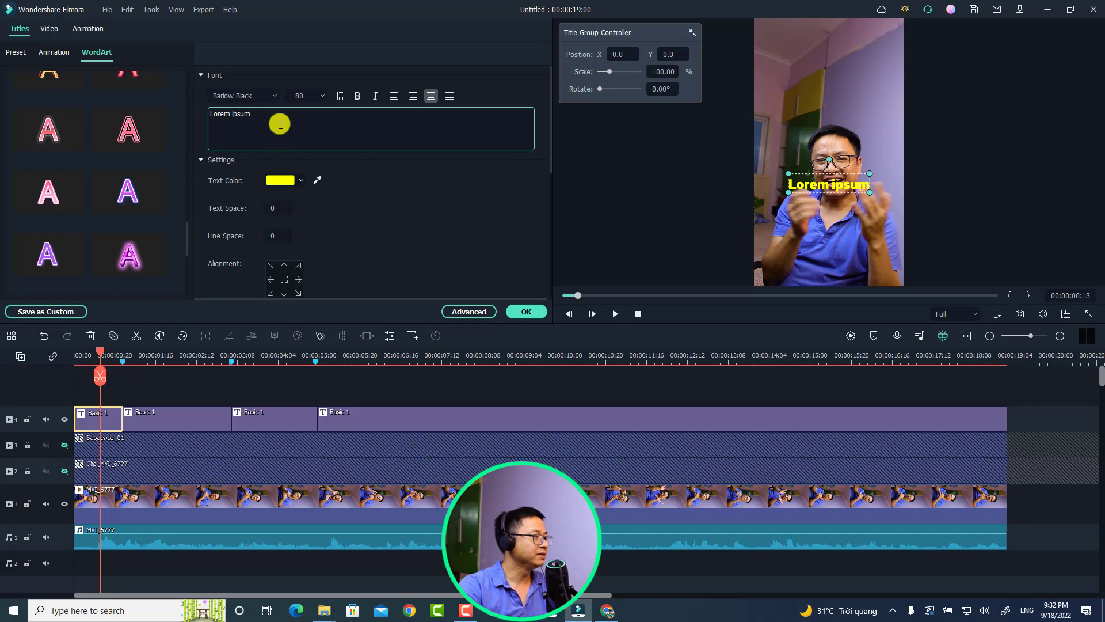
key("ctrl+a")
type("Hi Guys!")
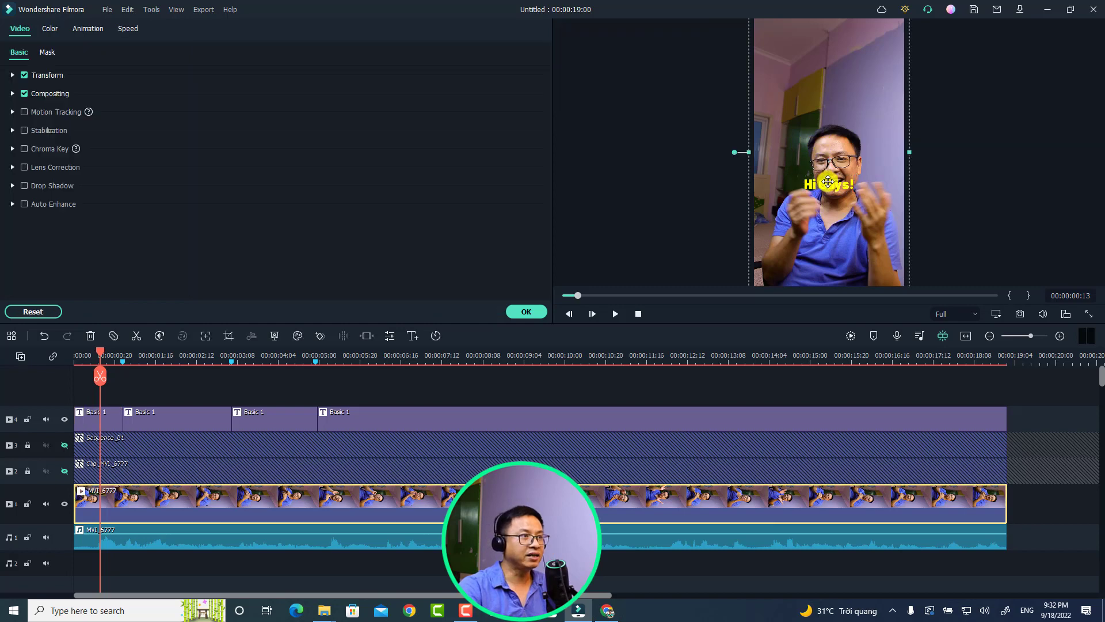
left_click_drag(828, 184, 825, 78)
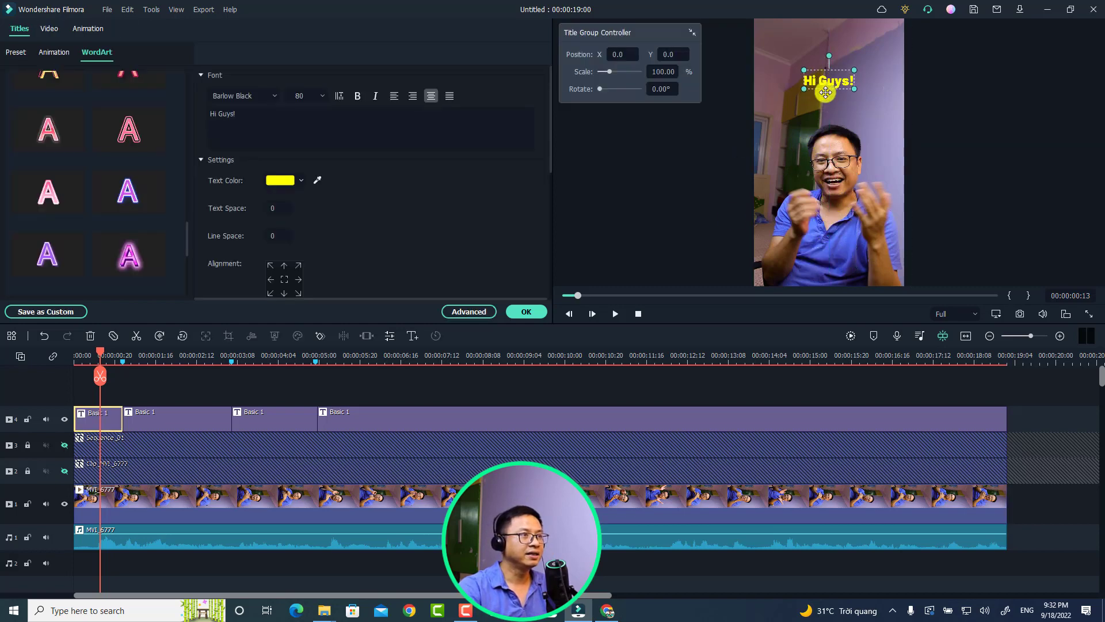
left_click(78, 362)
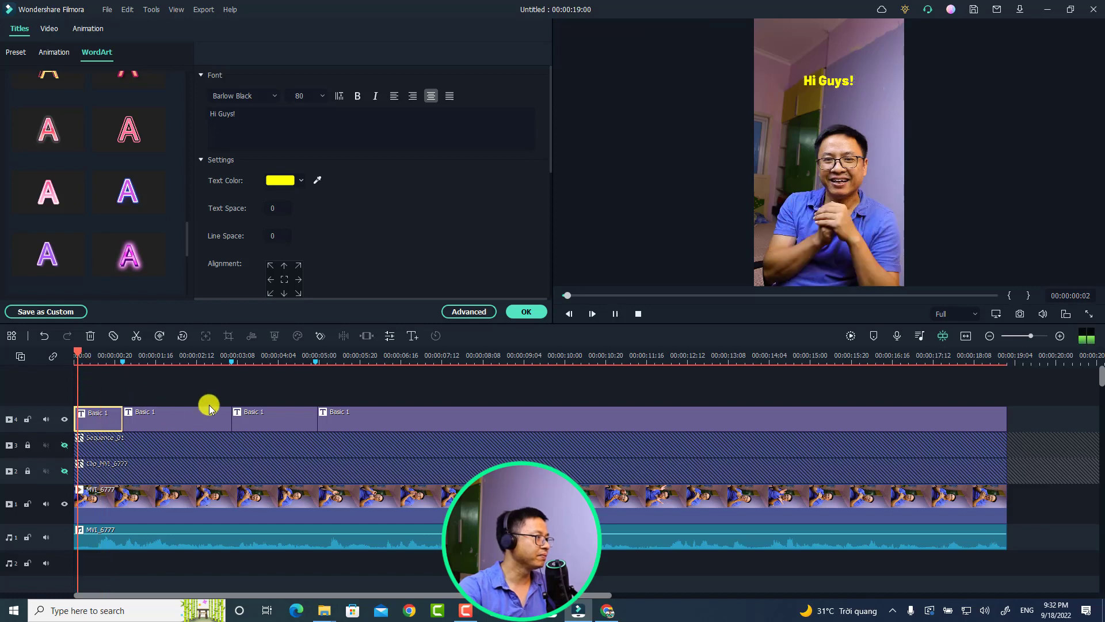
key("space")
left_click(218, 419)
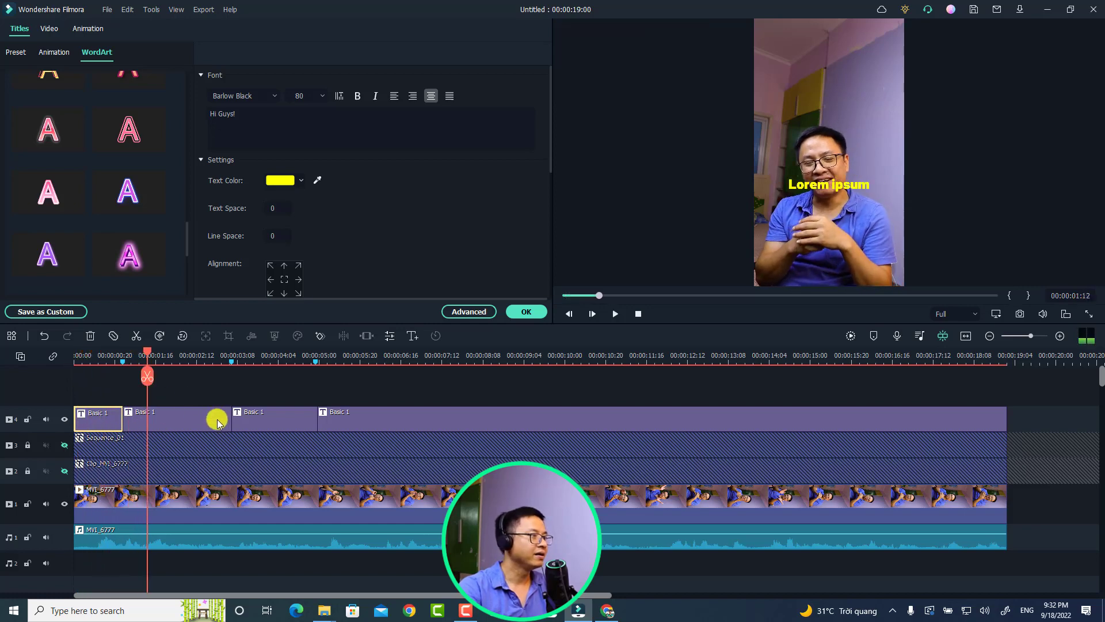
Step: Make the second caption read 'Welcome to another / tutorial on my channel!' near the bottom
left_click(295, 132)
key("ctrl+a")
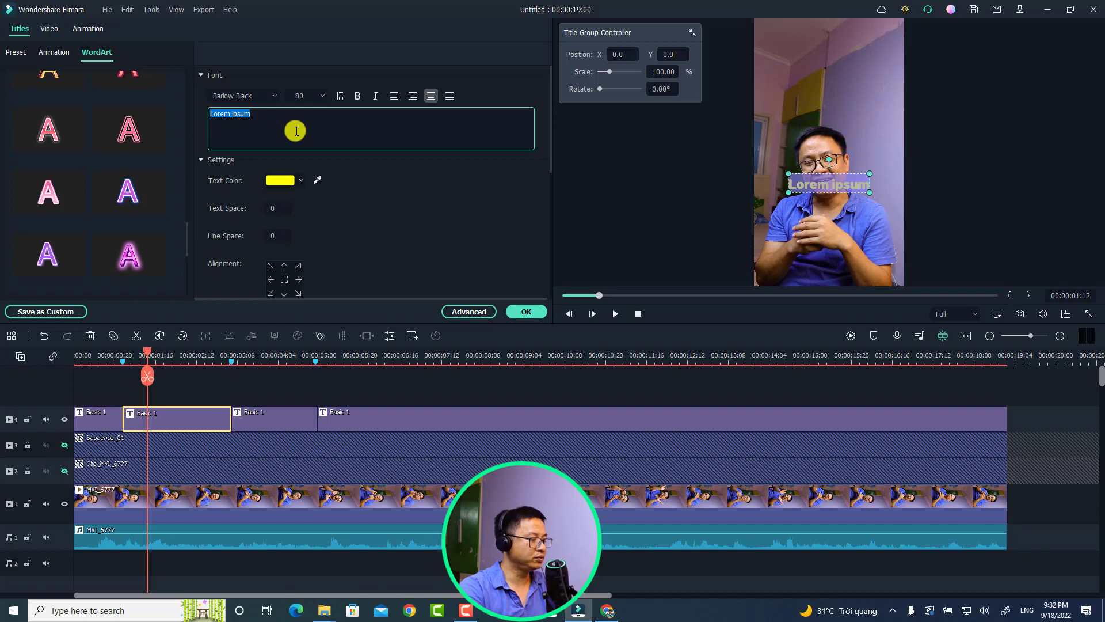
type("Ư")
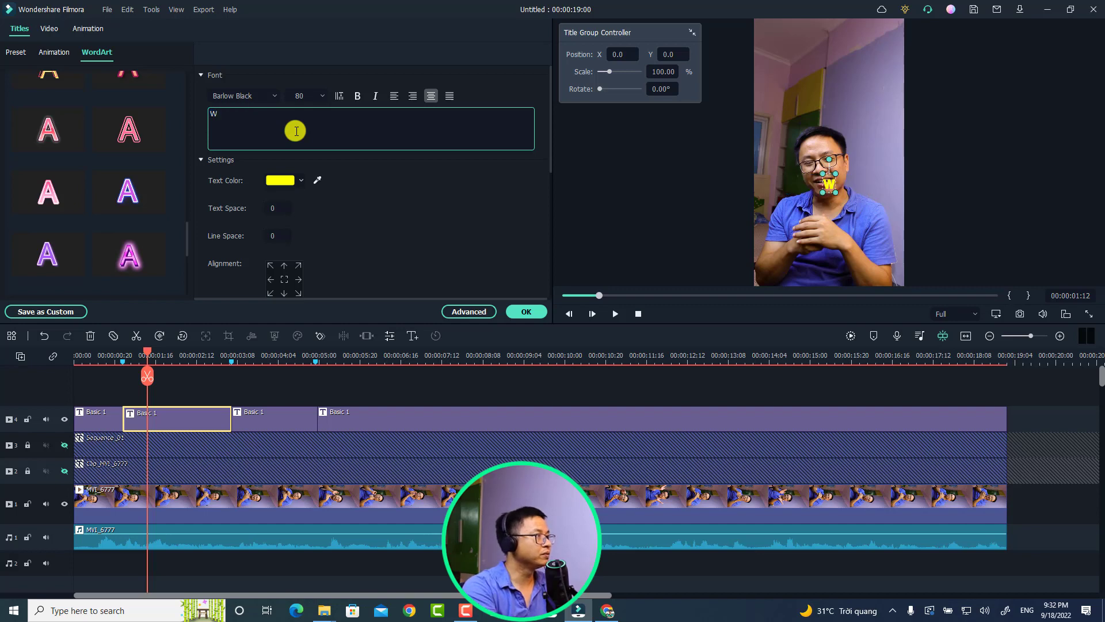
type("elcome to another")
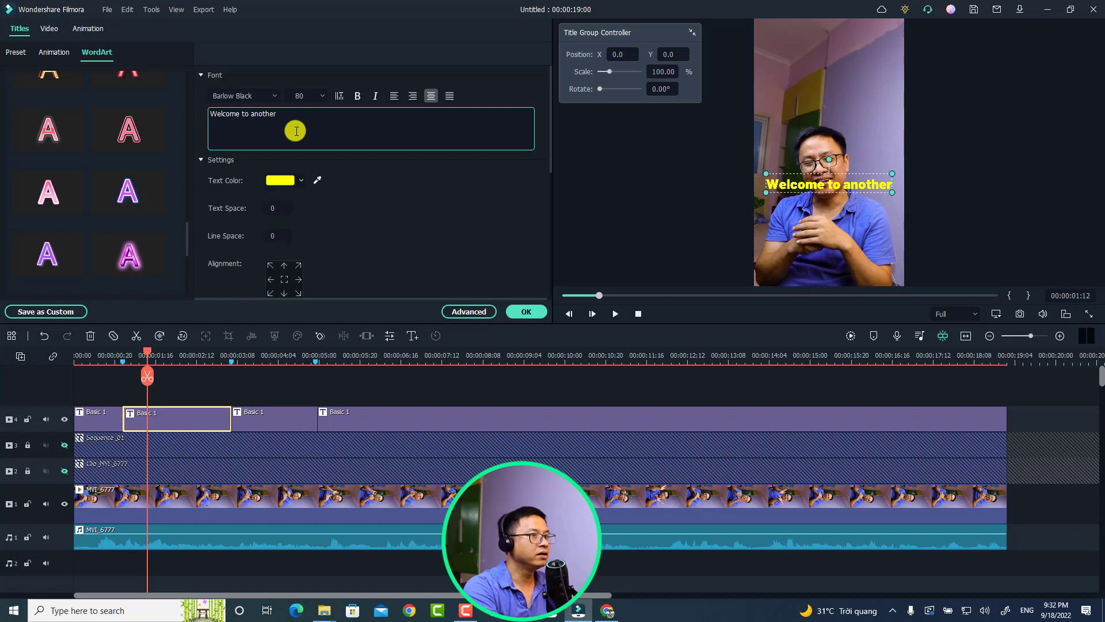
key("Return")
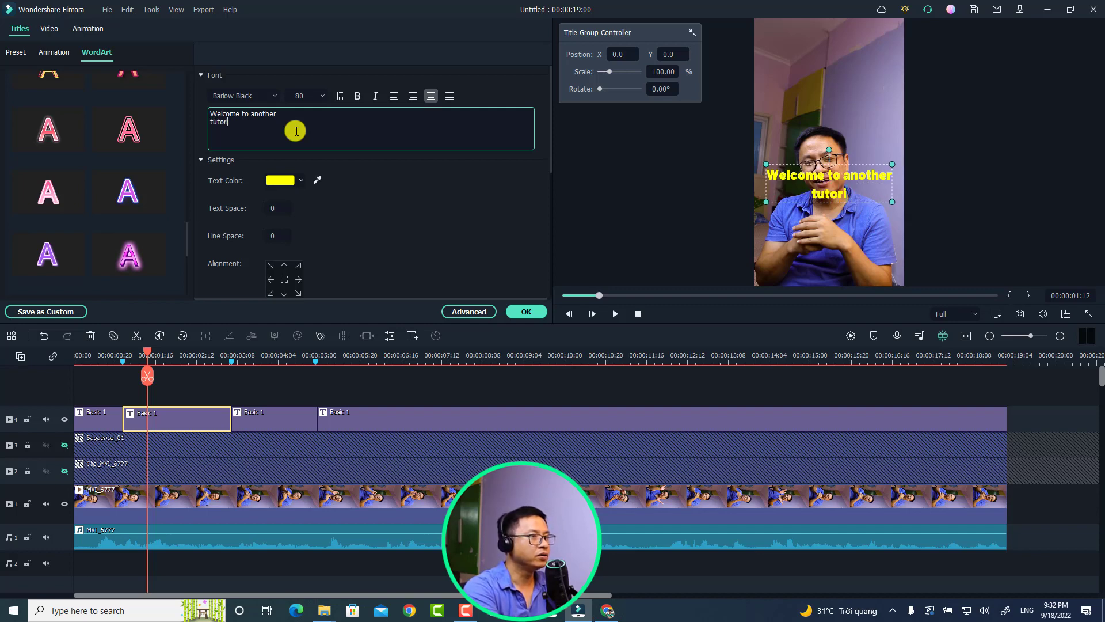
type("tutorial on my channel!")
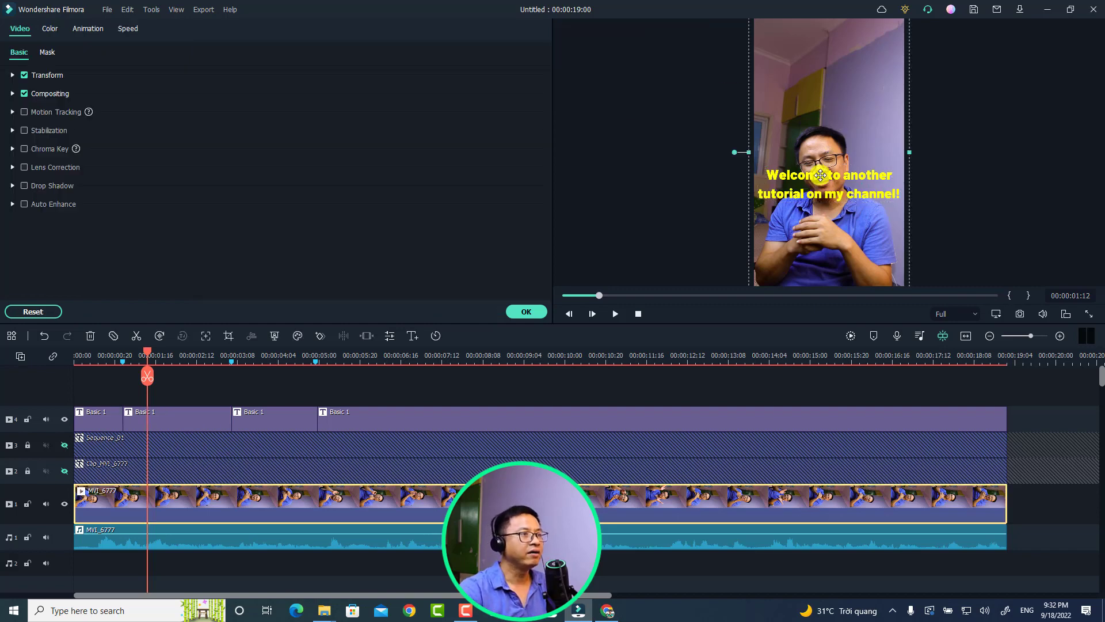
left_click_drag(822, 192, 825, 268)
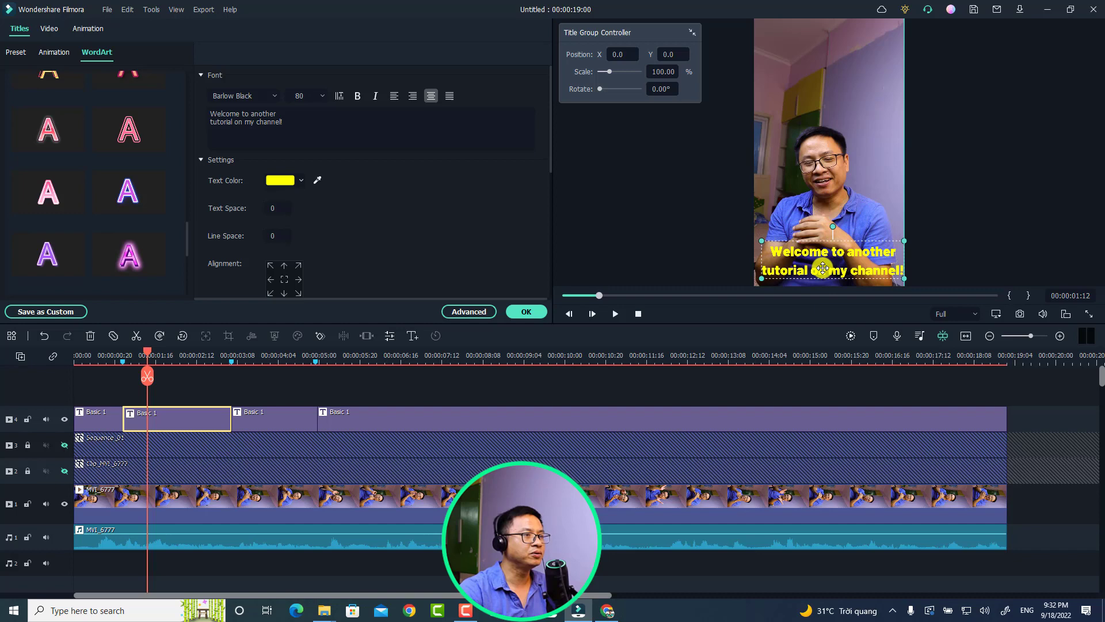
left_click(76, 363)
key("space")
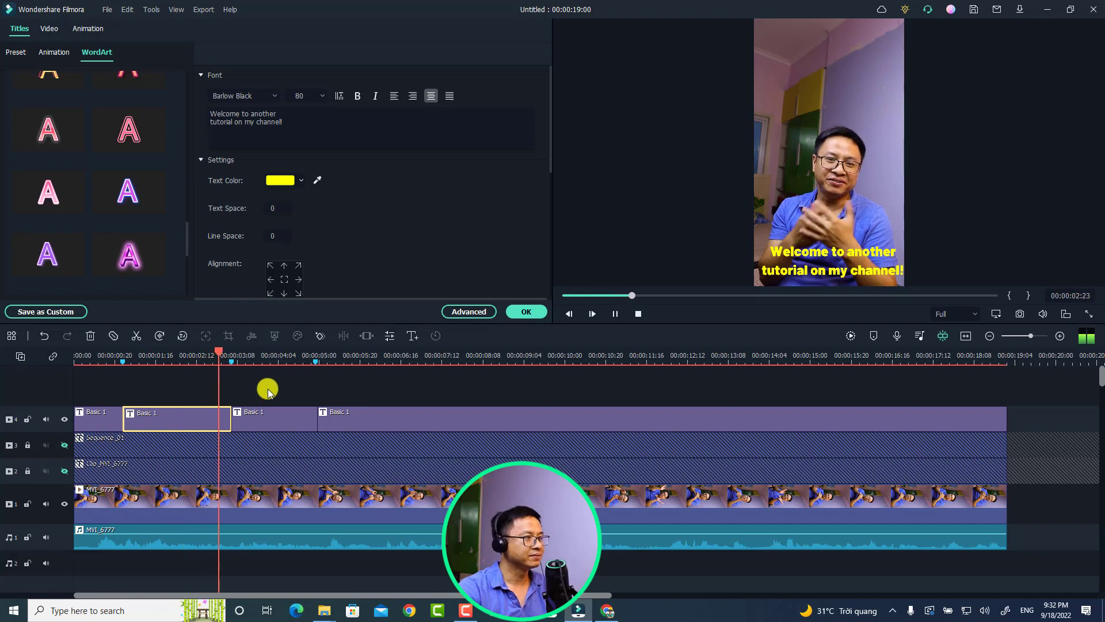
Step: Change the third caption to 'In this video, I am going to show you how to!!!' at the top
key("space")
left_click(276, 415)
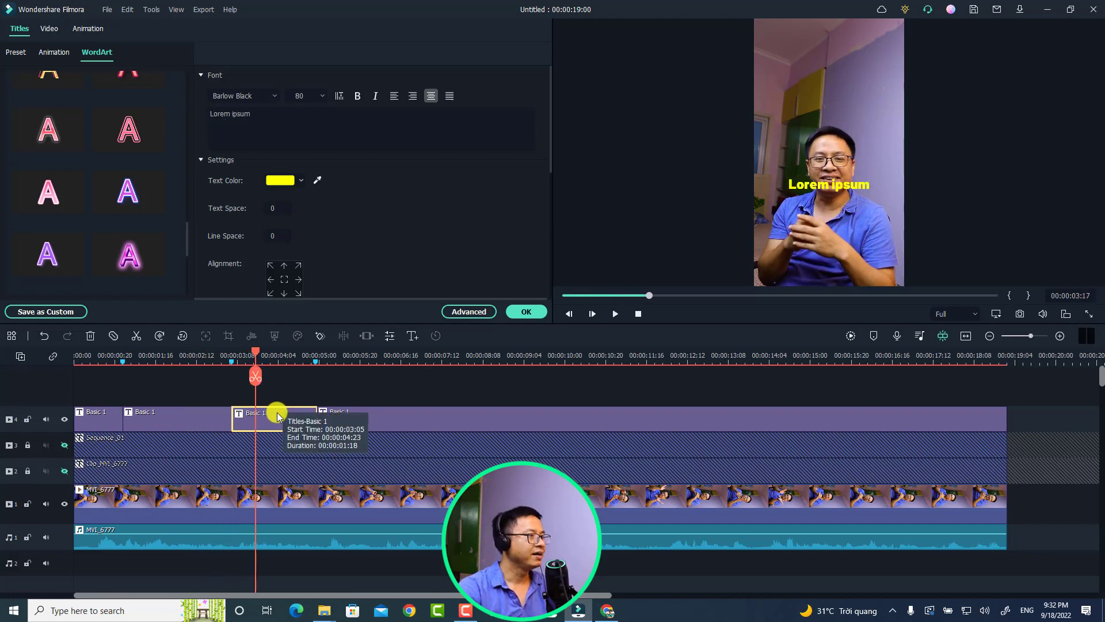
left_click(280, 131)
key("ctrl+a")
type("In")
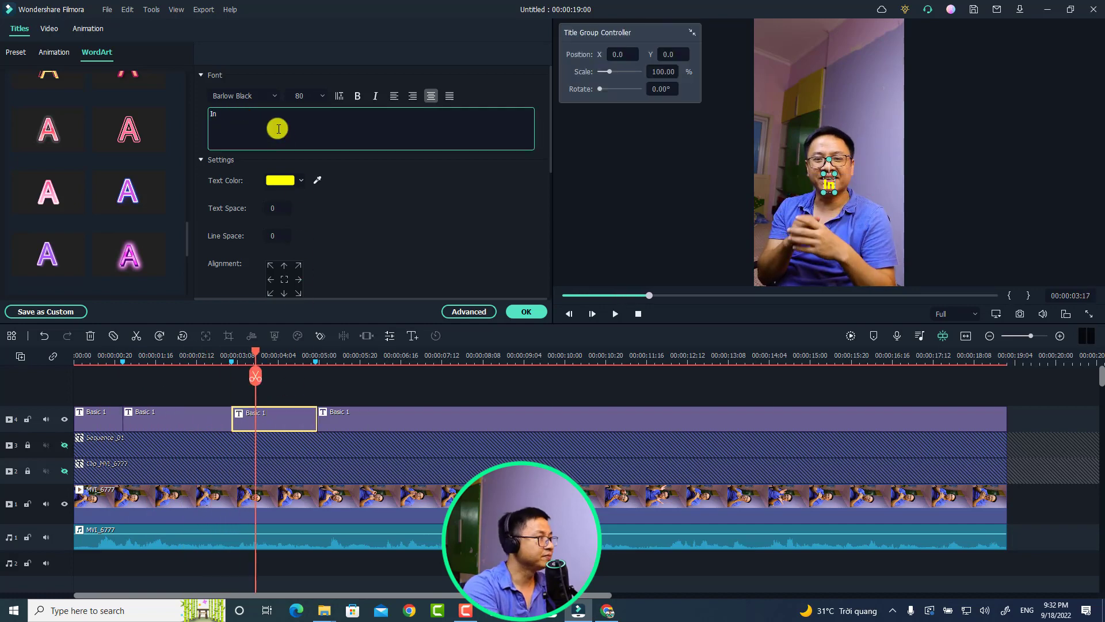
type(" this video")
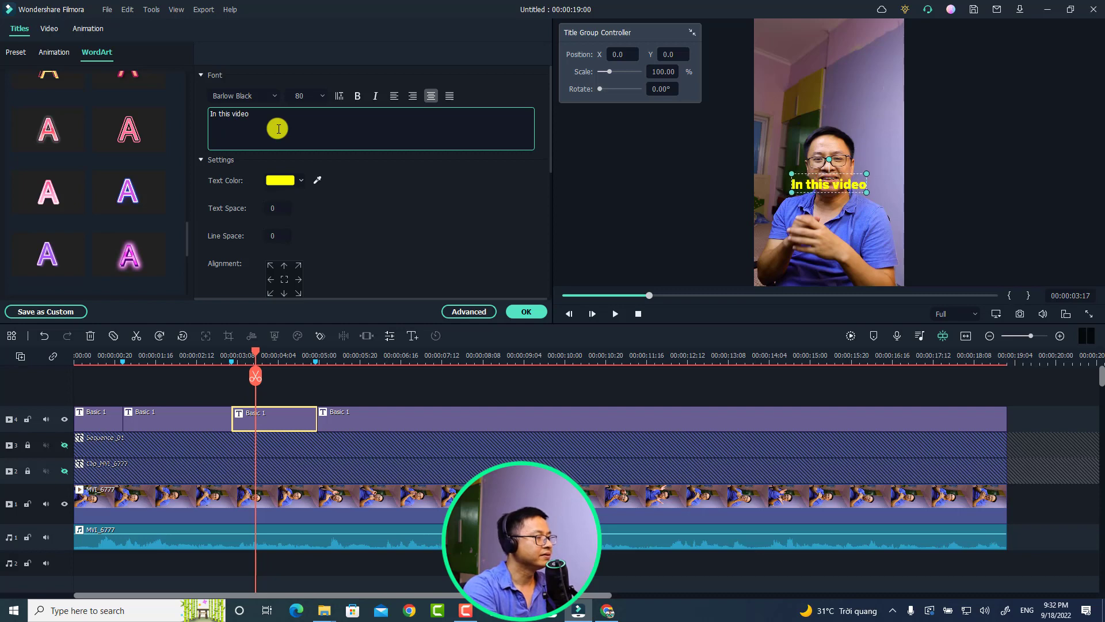
type(", I am")
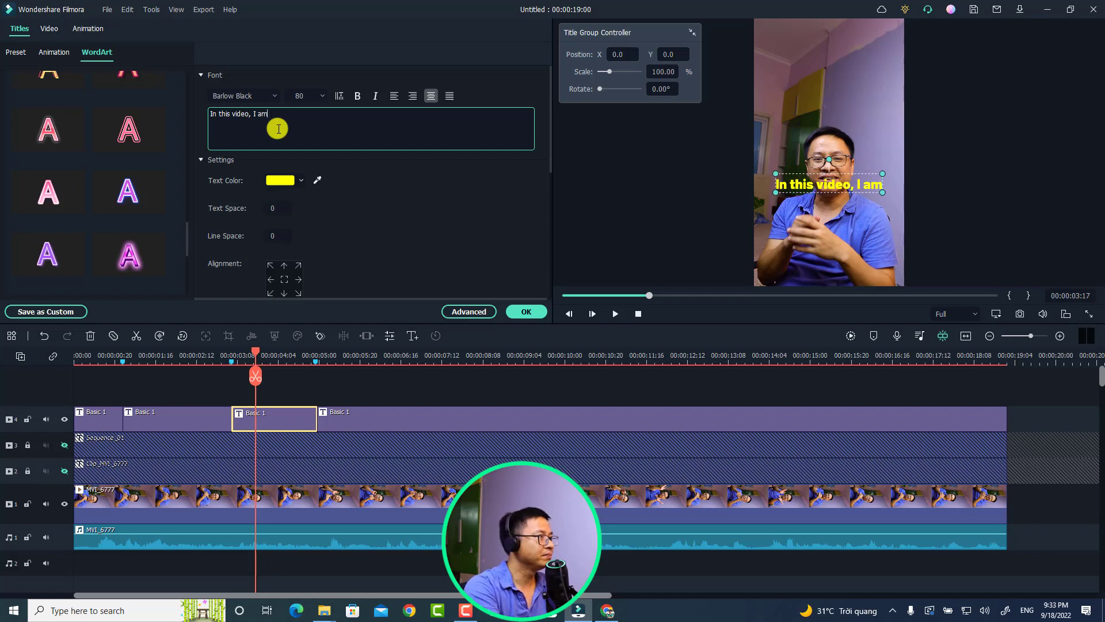
type(" going to show")
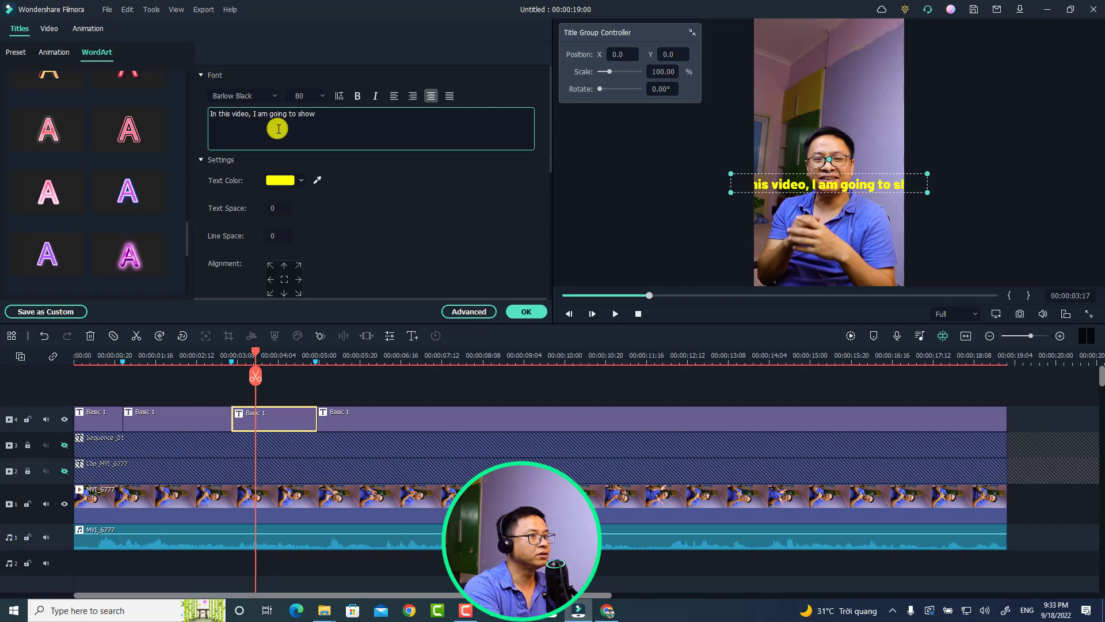
key("BackSpace")
key("BackSpace")
key("BackSpace")
key("BackSpace")
key("BackSpace")
key("BackSpace")
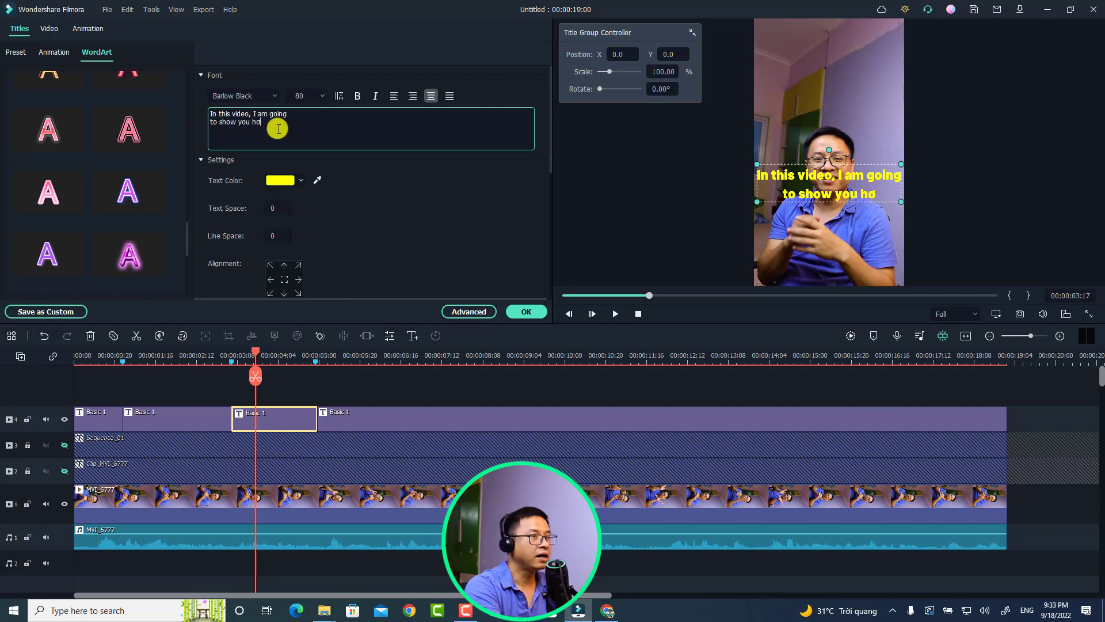
type("!!!")
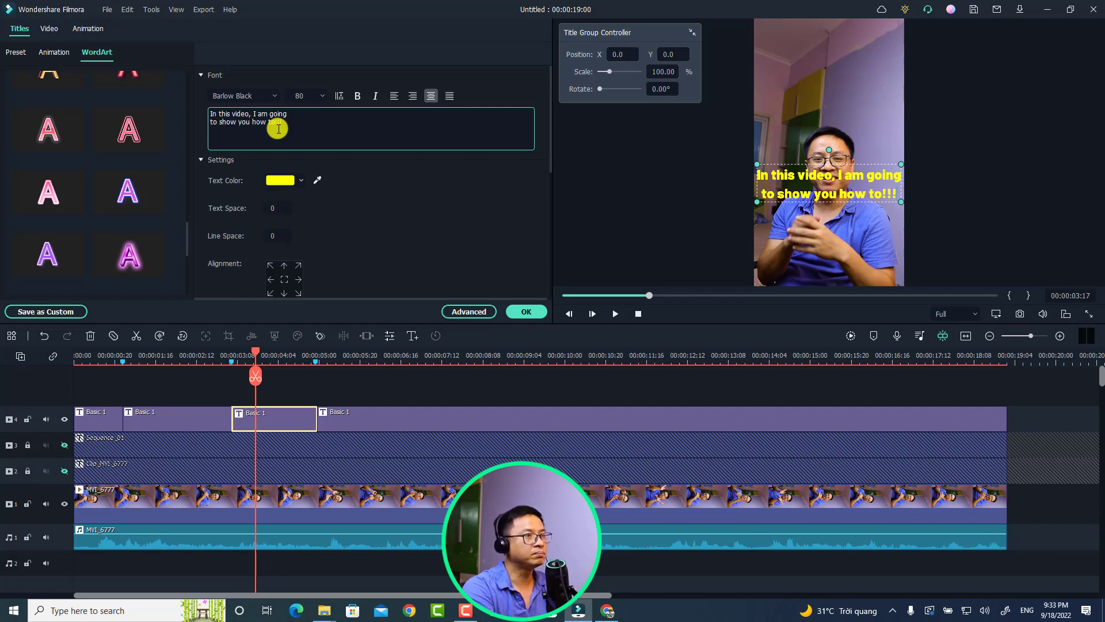
left_click(806, 141)
left_click_drag(811, 184, 816, 66)
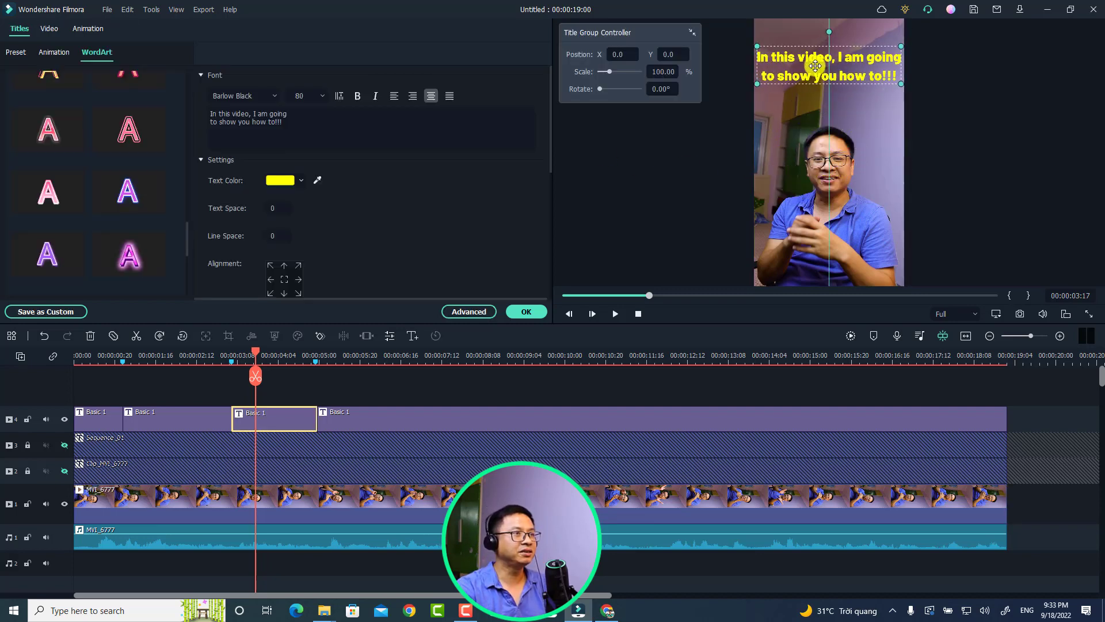
left_click(80, 355)
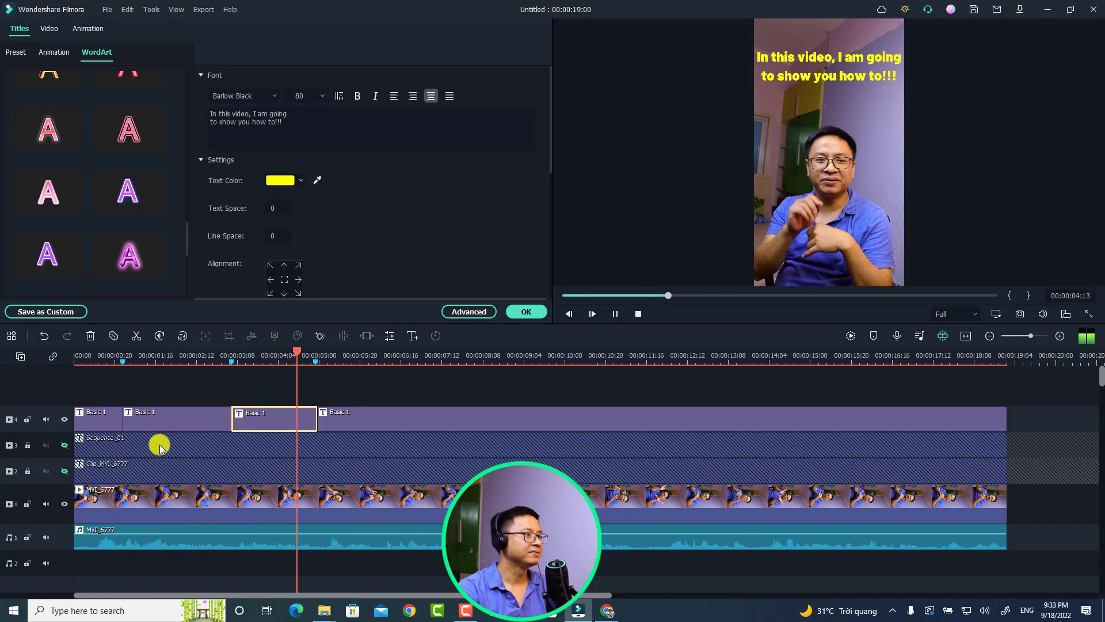
key("space")
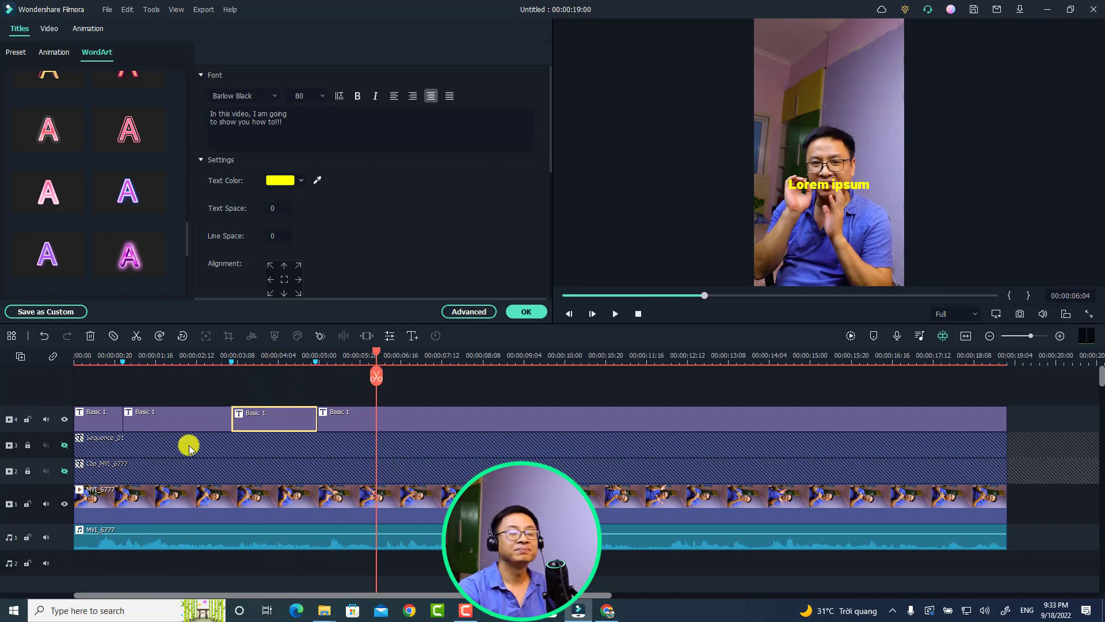